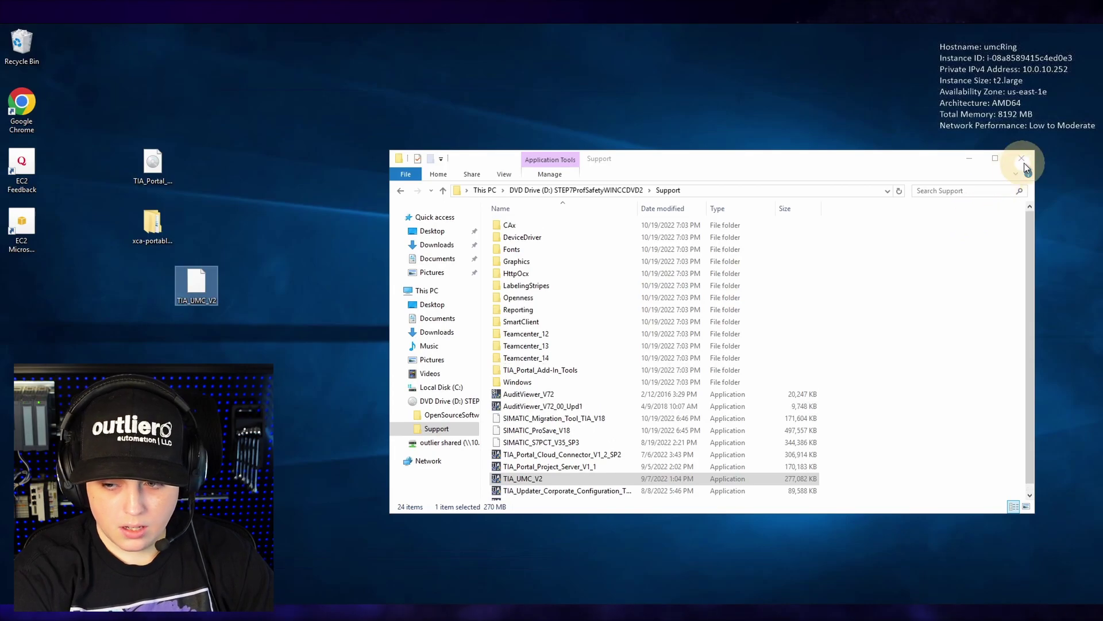
- Close the Support folder window, leaving the TIA_UMC_V2 installer on the desktop
{"action": "left_click", "coordinate": [1023, 160]}
{"action": "left_click", "coordinate": [315, 225]}
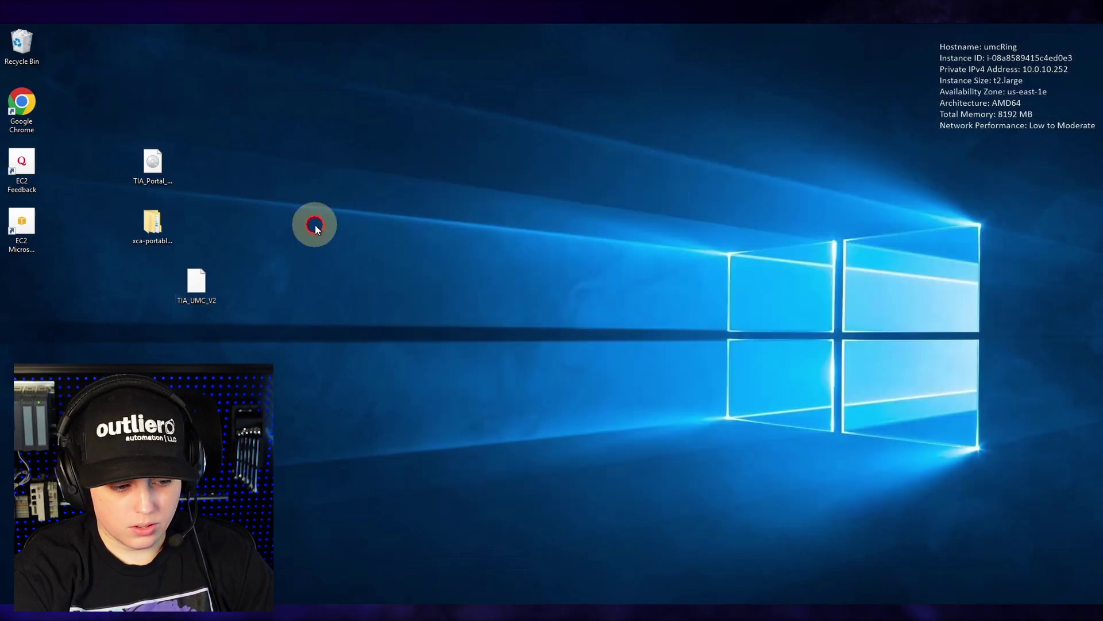
- Run the TIA_UMC_V2 installer as administrator, approve UAC, and let setup extract and finish
{"action": "right_click", "coordinate": [203, 287]}
{"action": "left_click", "coordinate": [244, 301]}
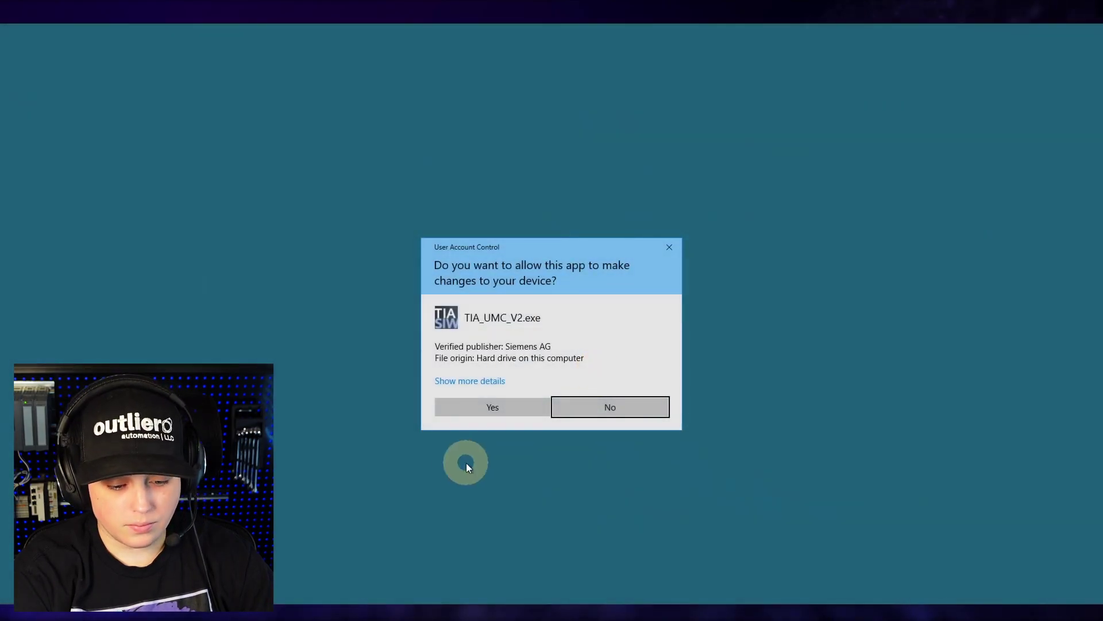
{"action": "left_click", "coordinate": [466, 408]}
{"action": "left_click", "coordinate": [578, 415]}
{"action": "left_click", "coordinate": [586, 416]}
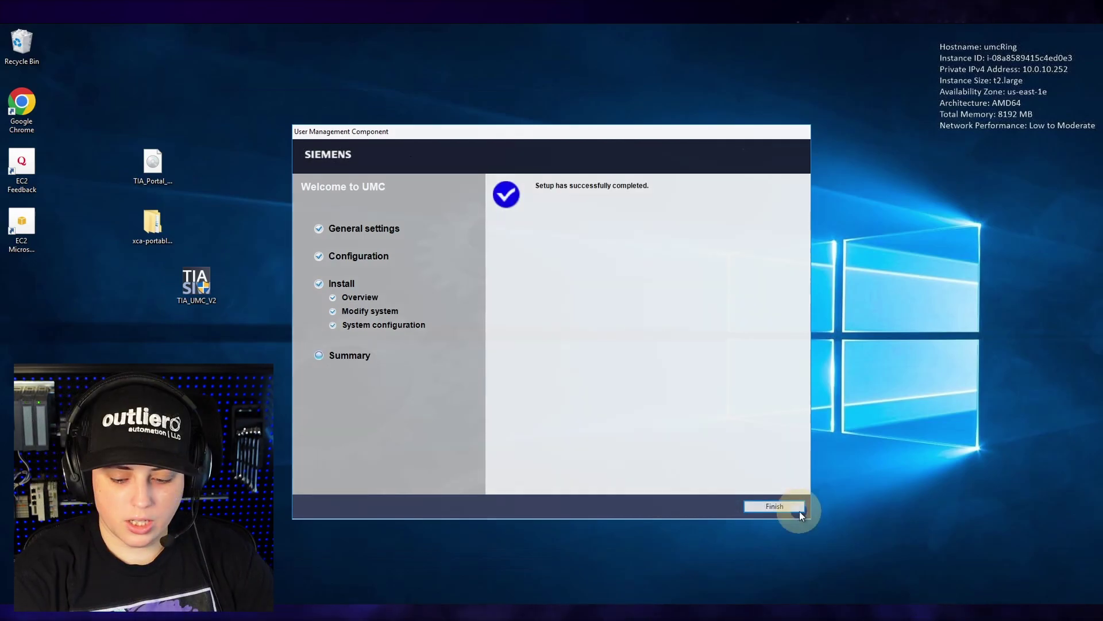
{"action": "left_click", "coordinate": [795, 511]}
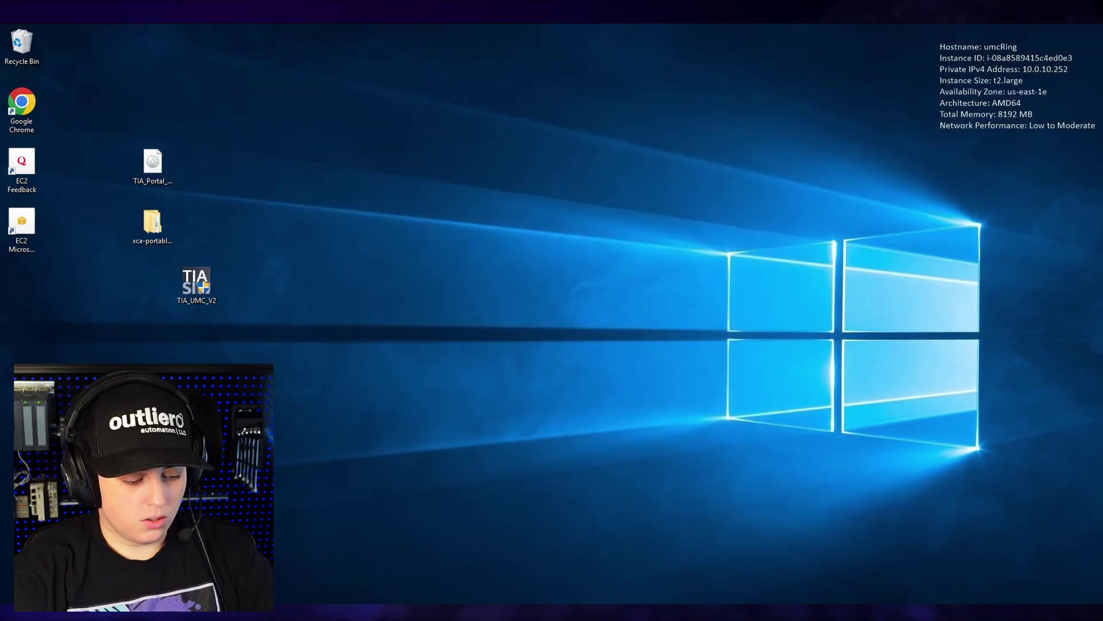
- Browse to C:\Program Files\Siemens\UserManagement\Documentation in a new File Explorer window
{"action": "key", "text": "super+e"}
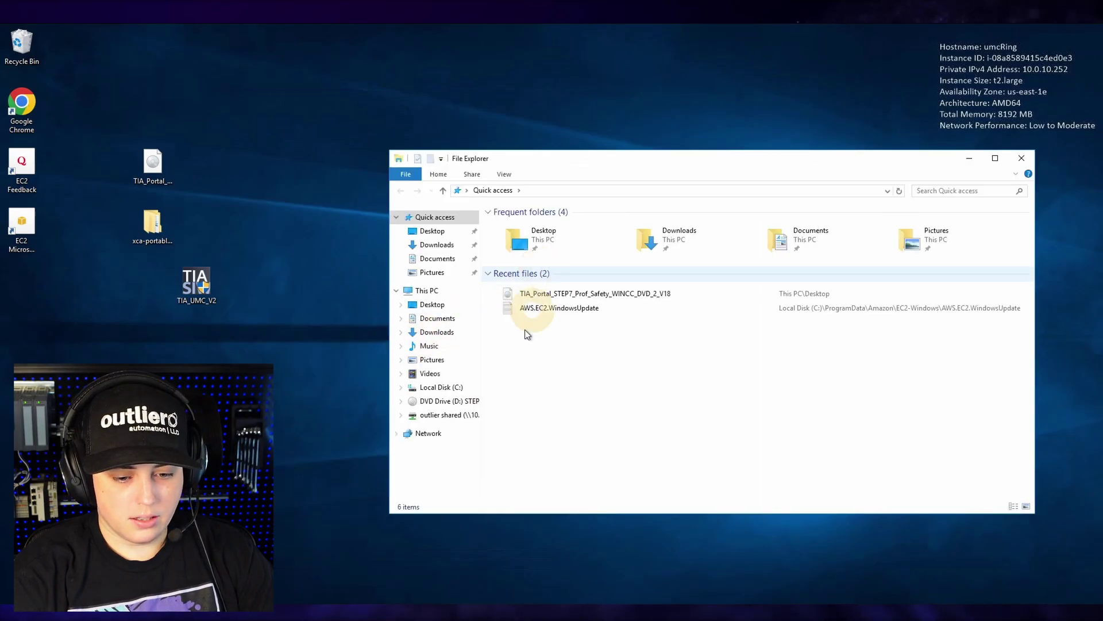
{"action": "left_click", "coordinate": [440, 387]}
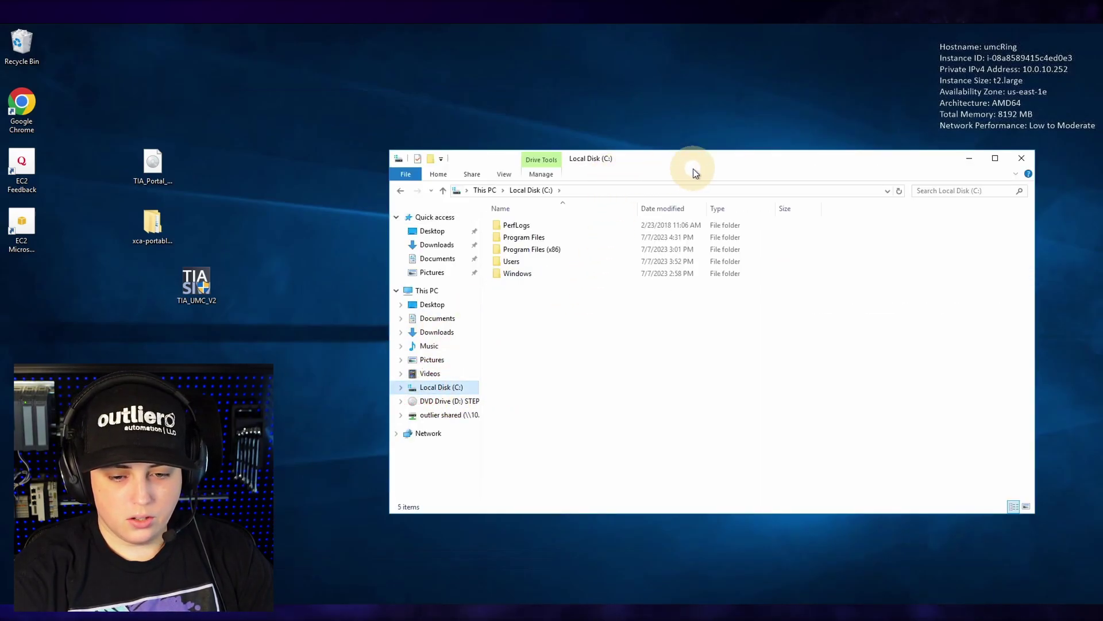
{"action": "left_click_drag", "start_coordinate": [694, 156], "coordinate": [526, 100]}
{"action": "left_click", "coordinate": [348, 182]}
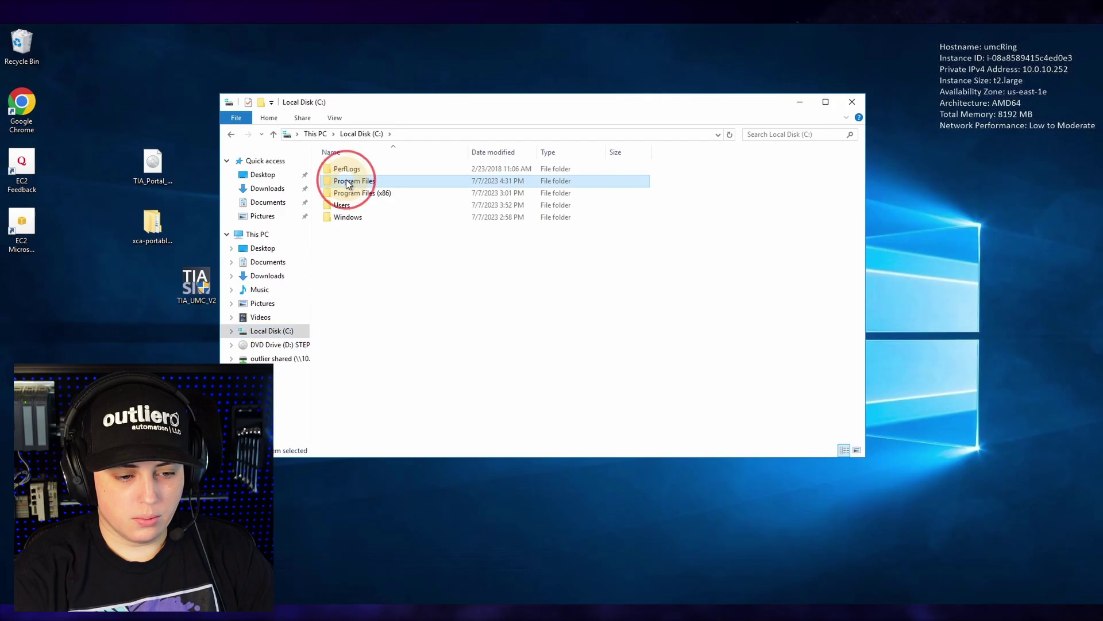
{"action": "double_click", "coordinate": [347, 182]}
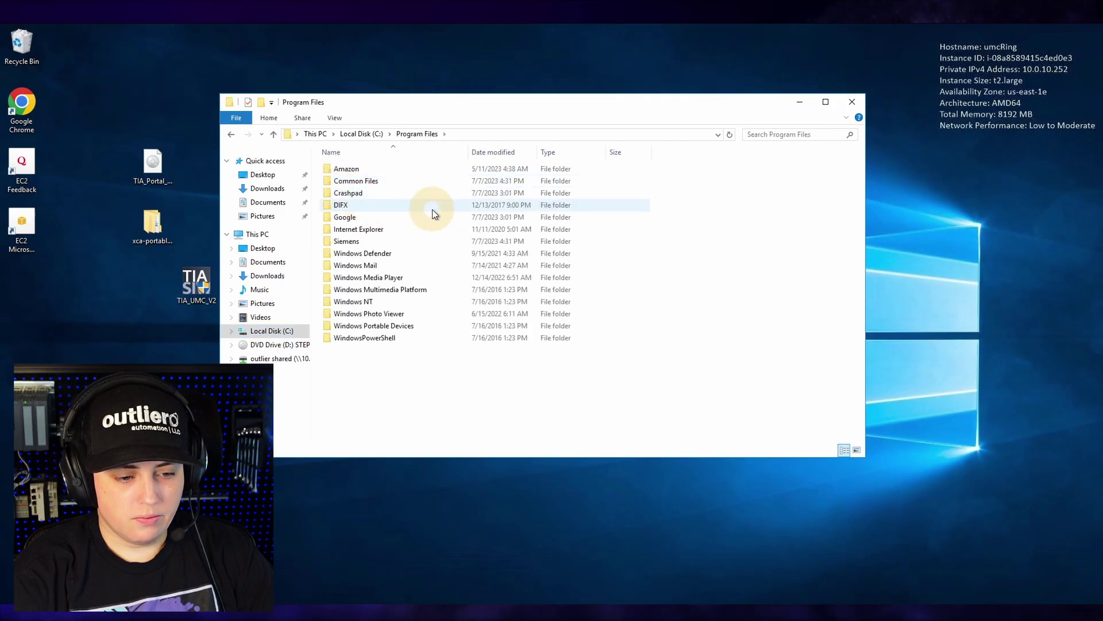
{"action": "double_click", "coordinate": [332, 241]}
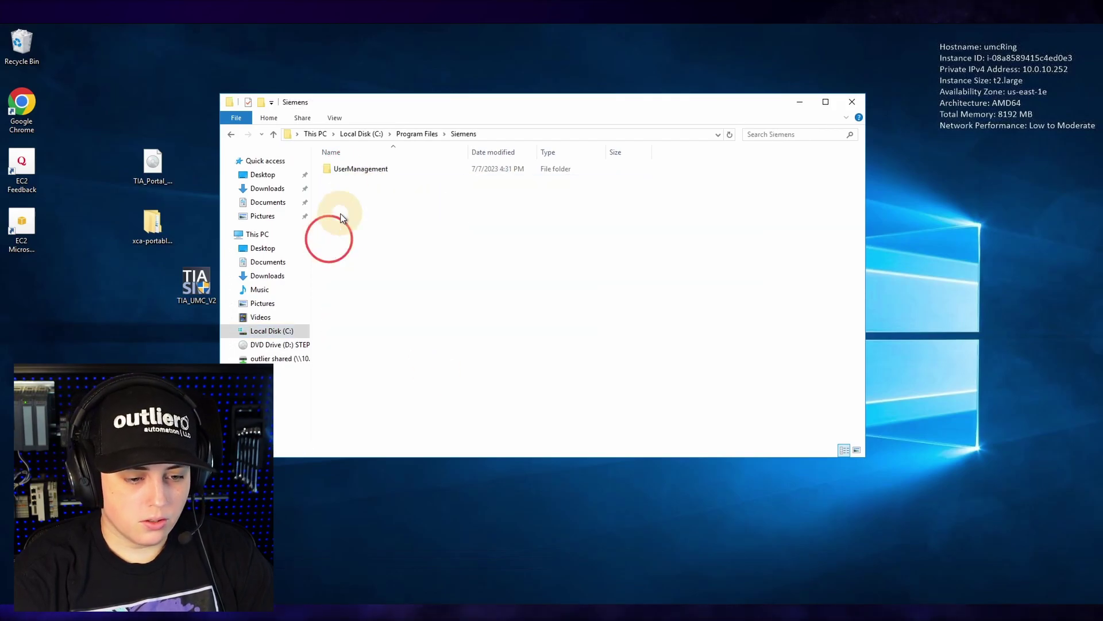
{"action": "double_click", "coordinate": [340, 173]}
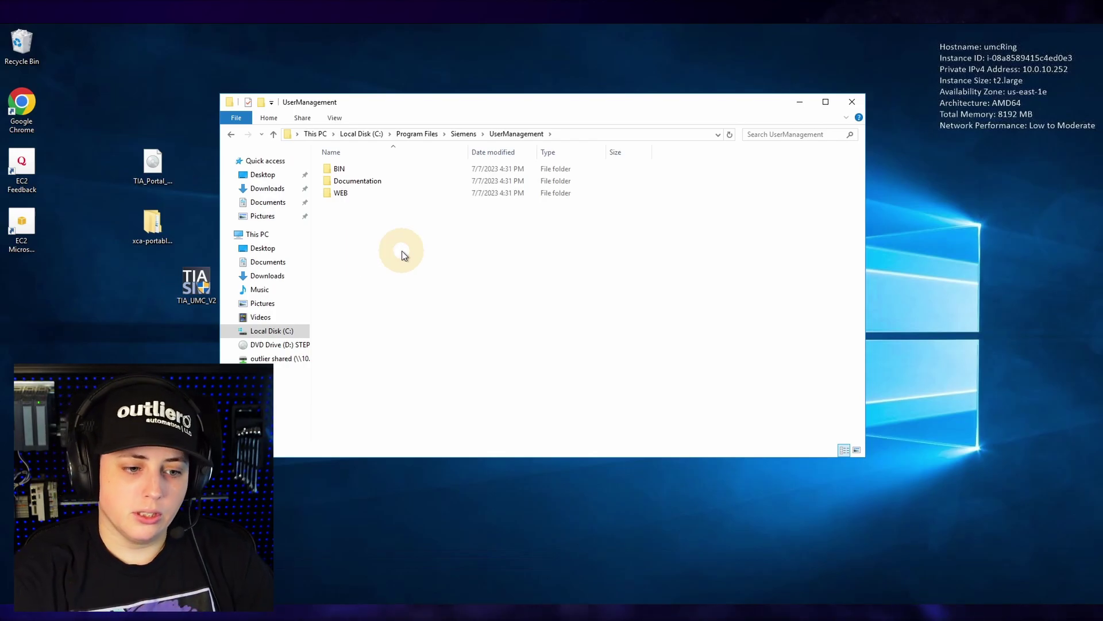
{"action": "double_click", "coordinate": [363, 182]}
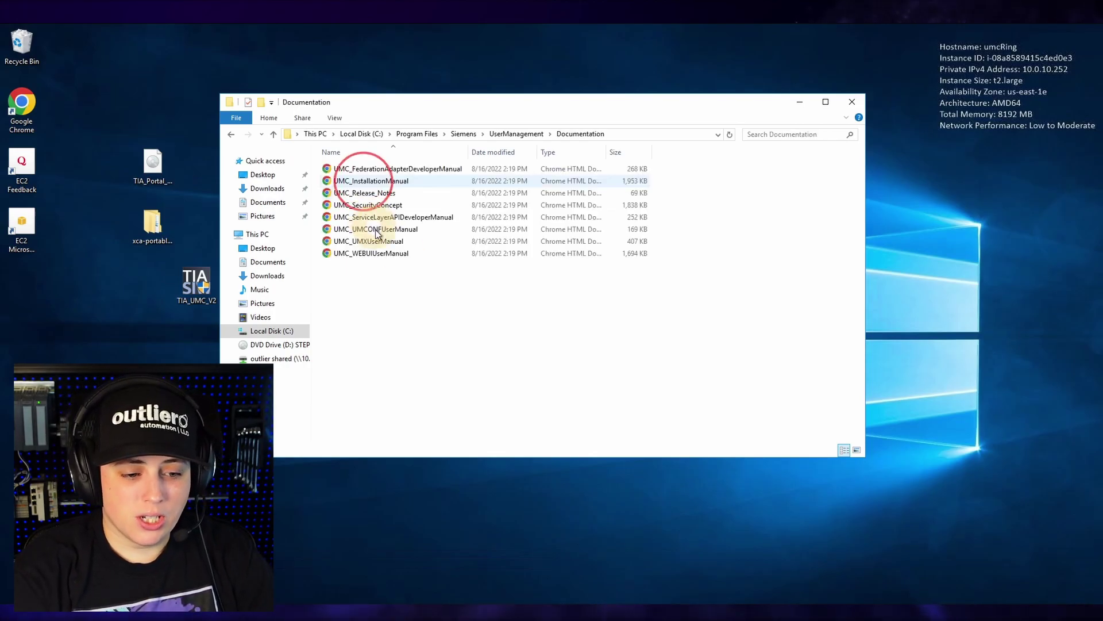
- Open UMC_InstallationManual with Google Chrome
{"action": "left_click", "coordinate": [336, 181]}
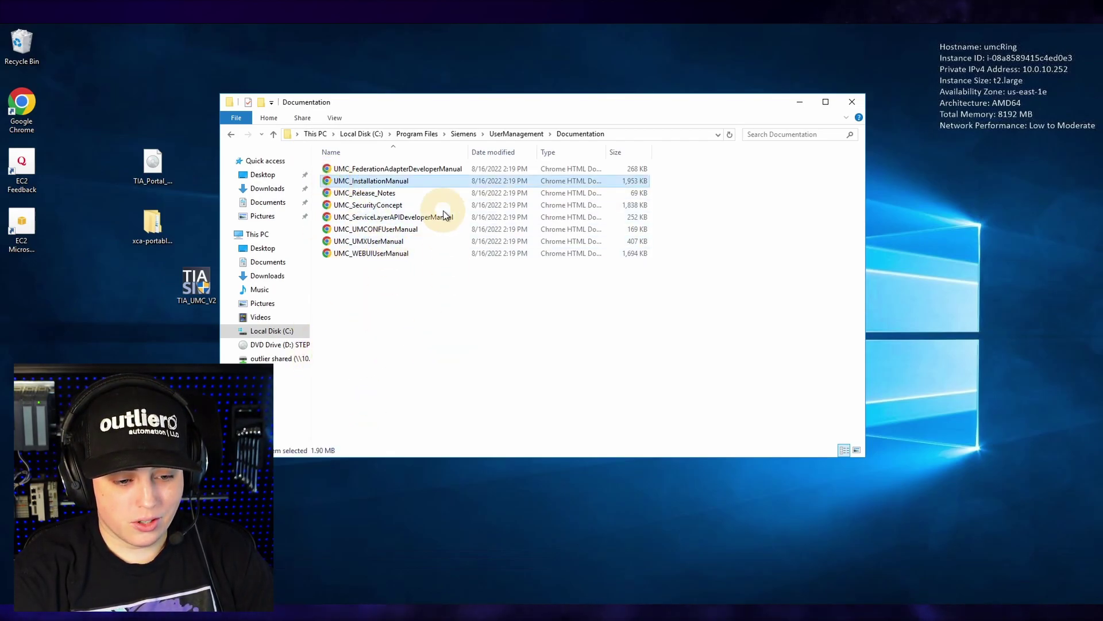
{"action": "right_click", "coordinate": [381, 184]}
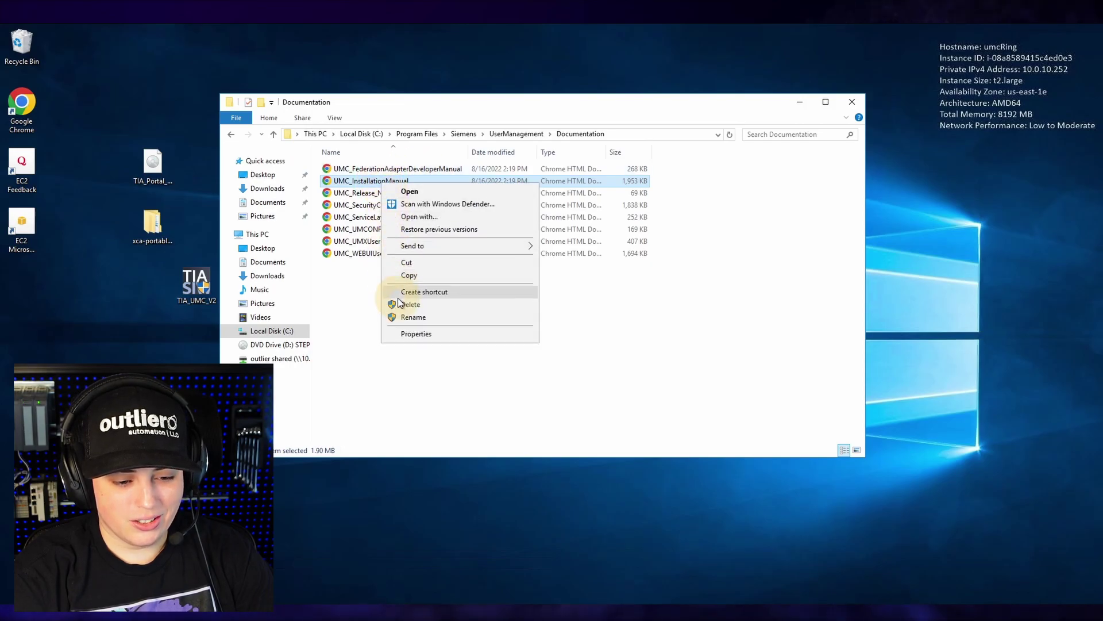
{"action": "left_click", "coordinate": [419, 216]}
{"action": "left_click", "coordinate": [584, 356]}
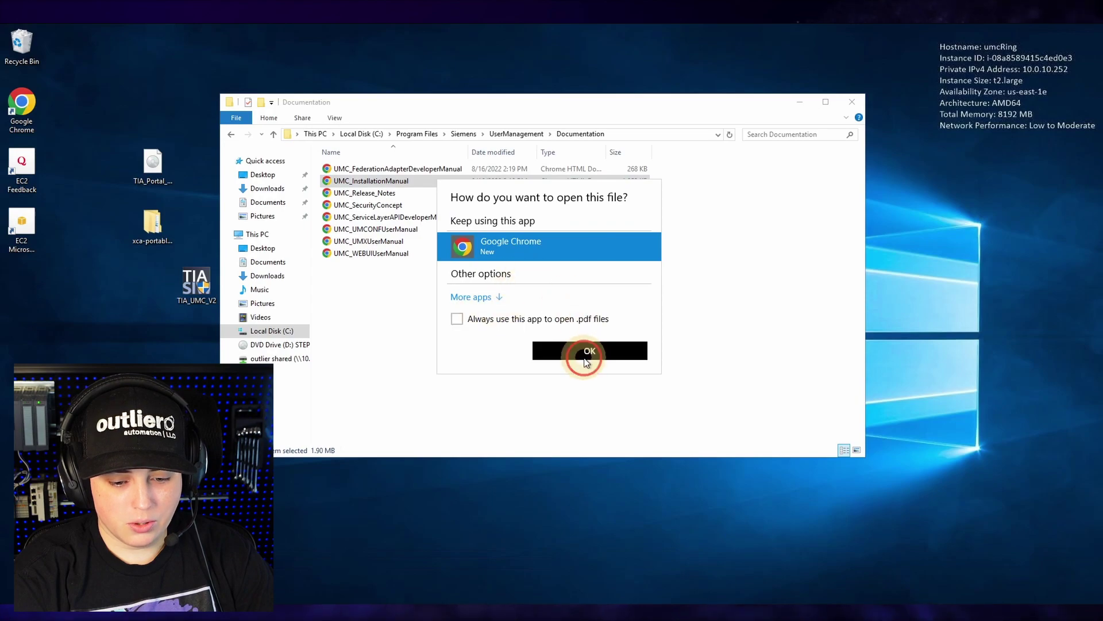
- Scroll to the table of contents and jump to Quick Configuration - Standalone UMC Scenario
{"action": "scroll", "coordinate": [568, 436], "scroll_direction": "down", "scroll_amount": 15}
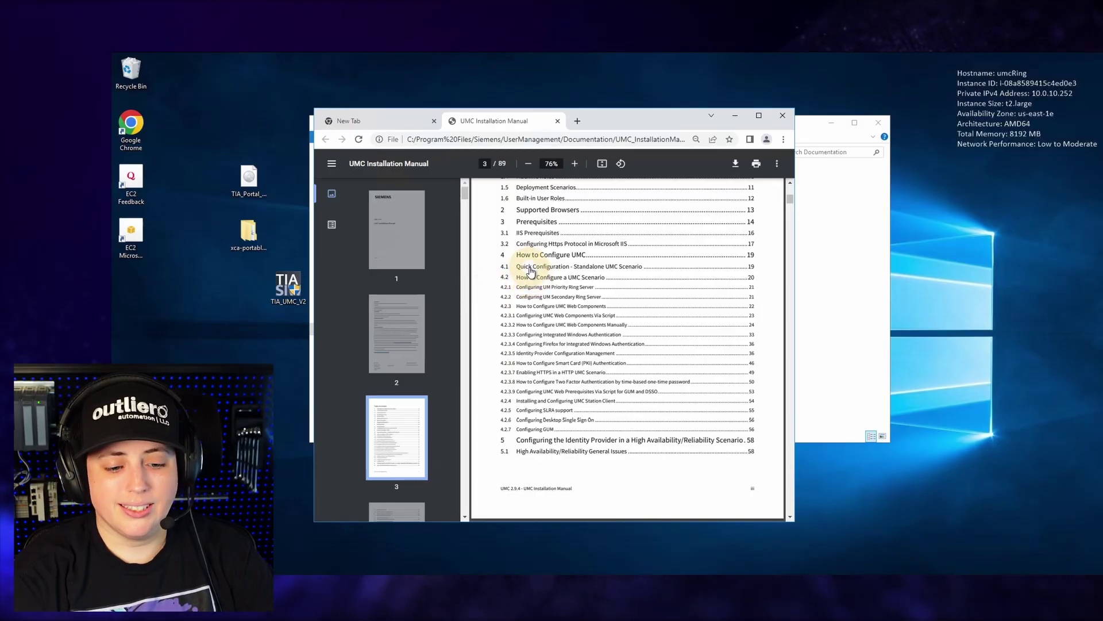
{"action": "left_click", "coordinate": [529, 267]}
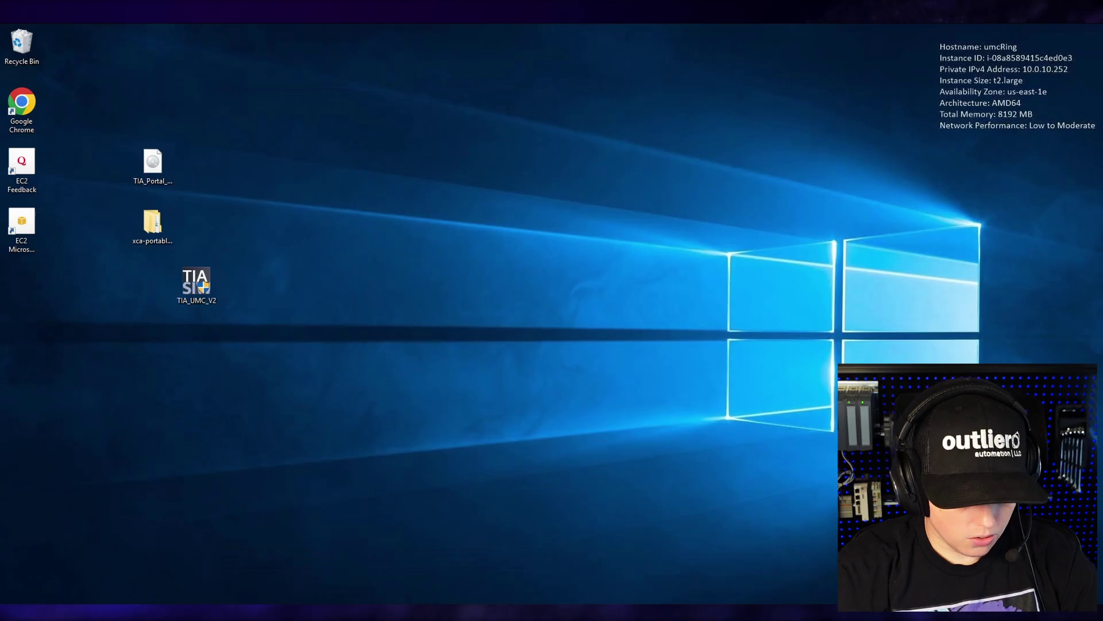
- Launch Server Manager by searching 'server', then open Computer Management from Tools
{"action": "key", "text": "super"}
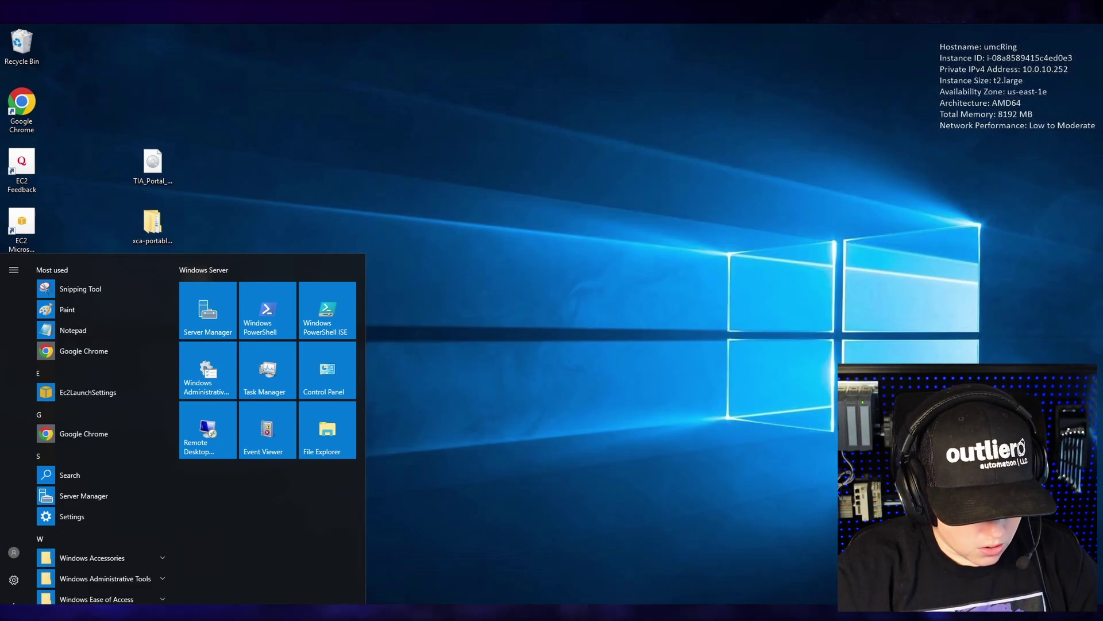
{"action": "type", "text": "server"}
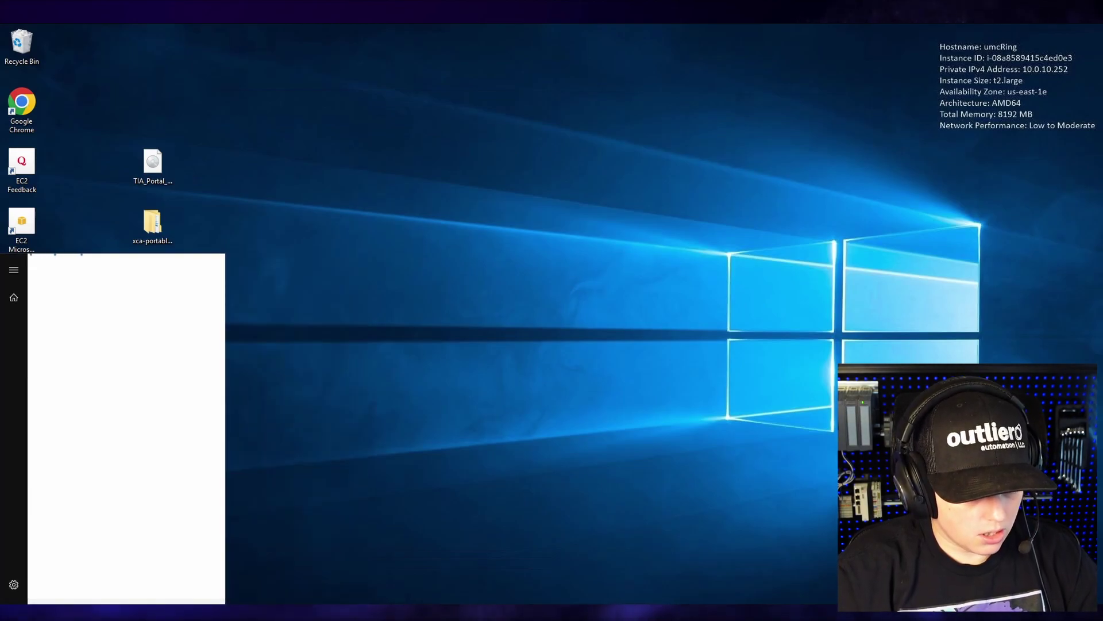
{"action": "key", "text": "Return"}
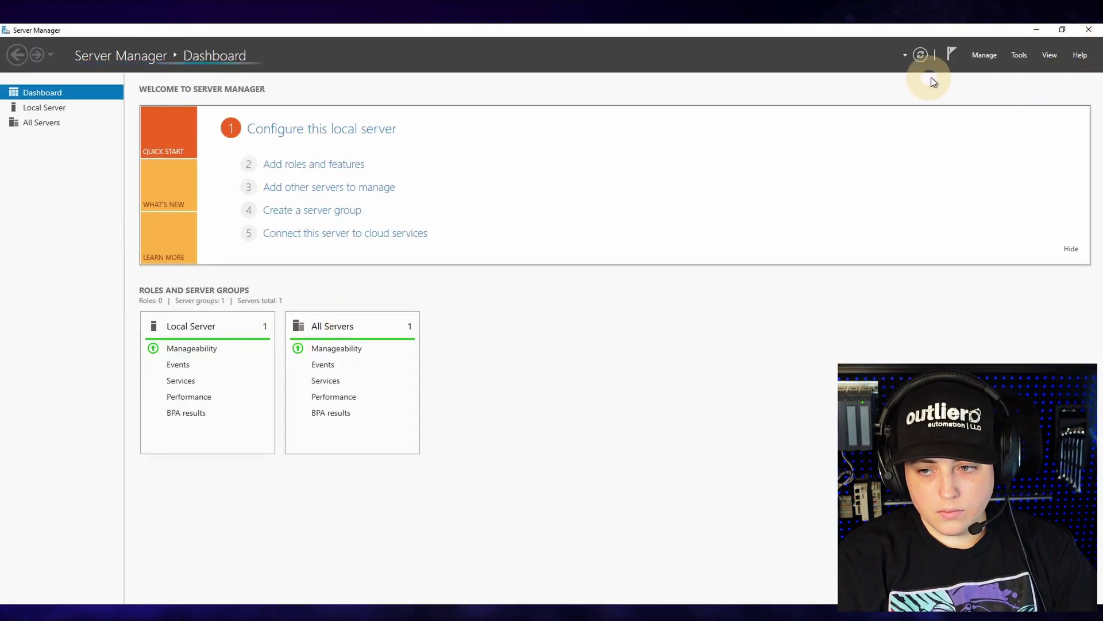
{"action": "left_click", "coordinate": [1019, 56]}
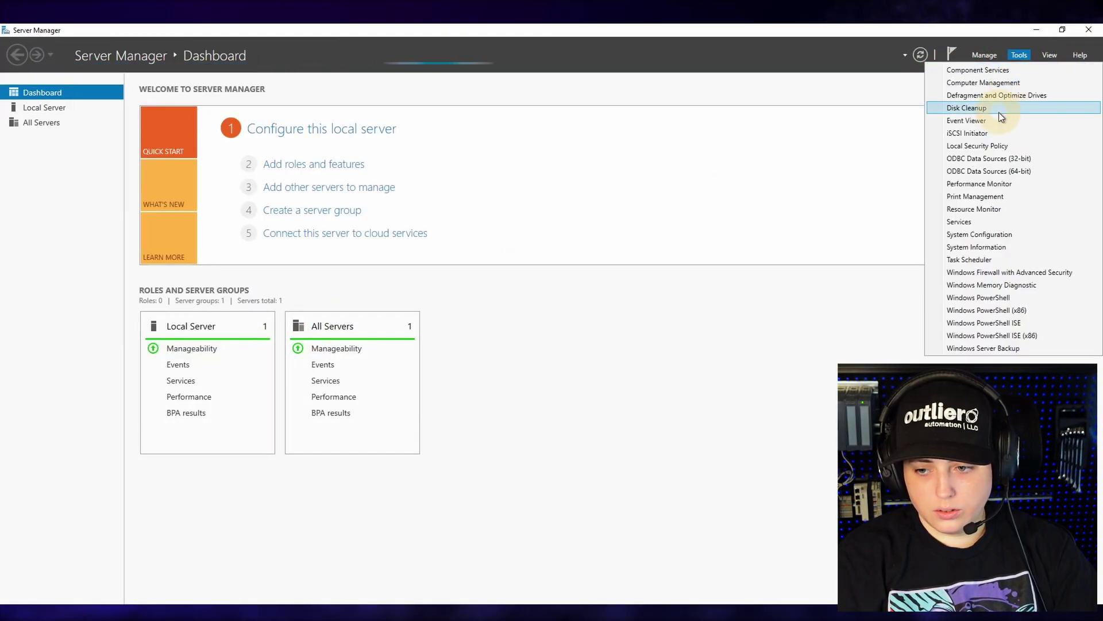
{"action": "left_click", "coordinate": [997, 84]}
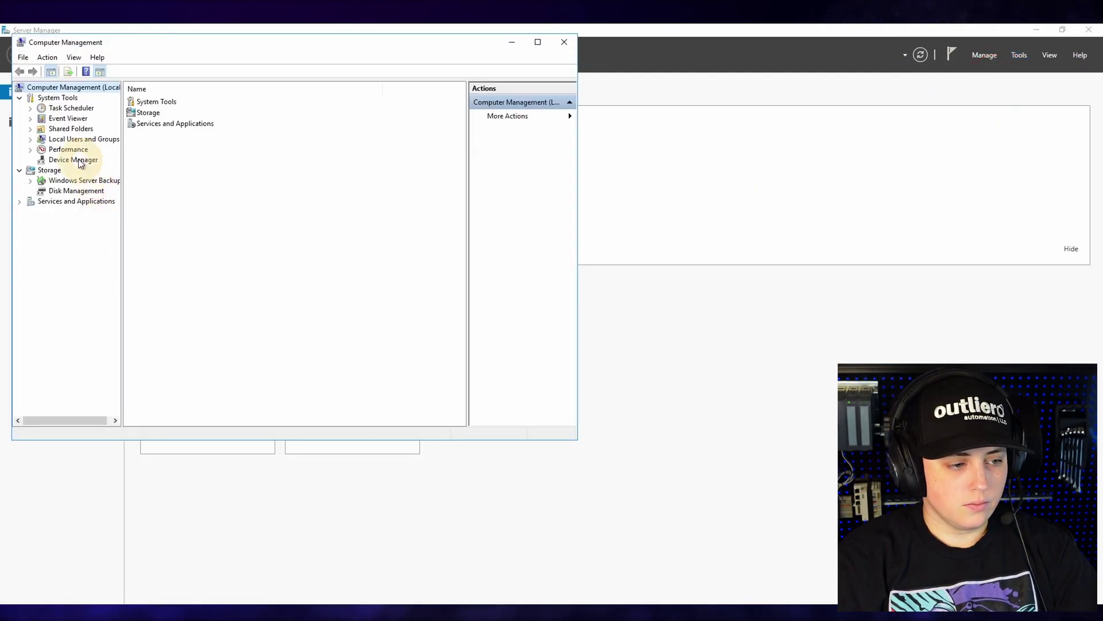
- Under Local Users and Groups > Groups, add a member to the UM Service Accounts group
{"action": "left_click", "coordinate": [32, 141]}
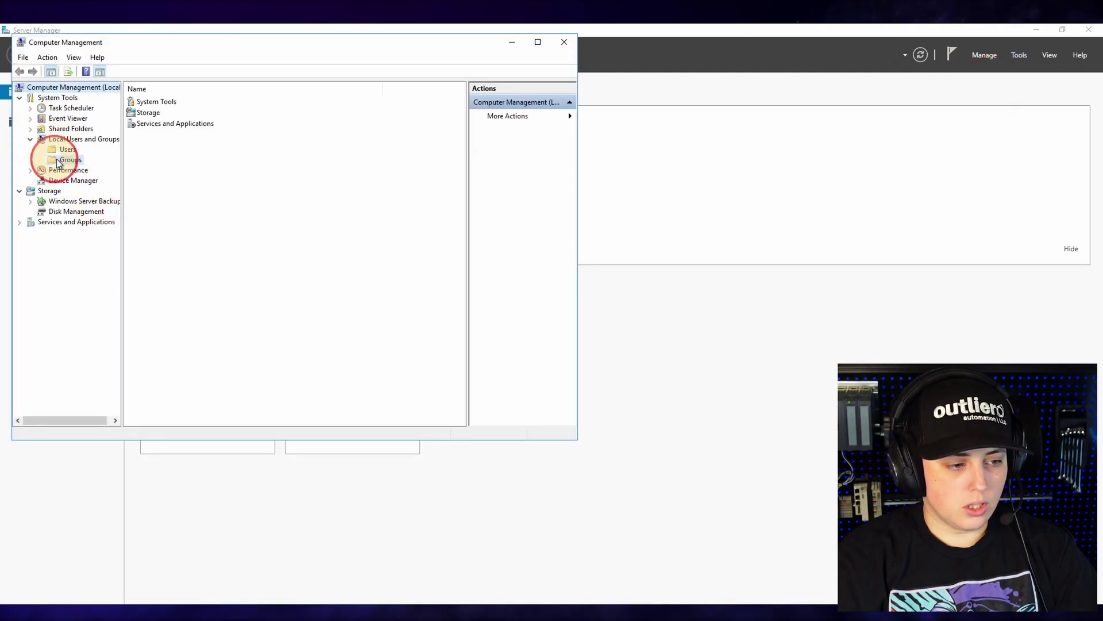
{"action": "left_click", "coordinate": [55, 161]}
{"action": "left_click_drag", "start_coordinate": [206, 92], "coordinate": [297, 92]}
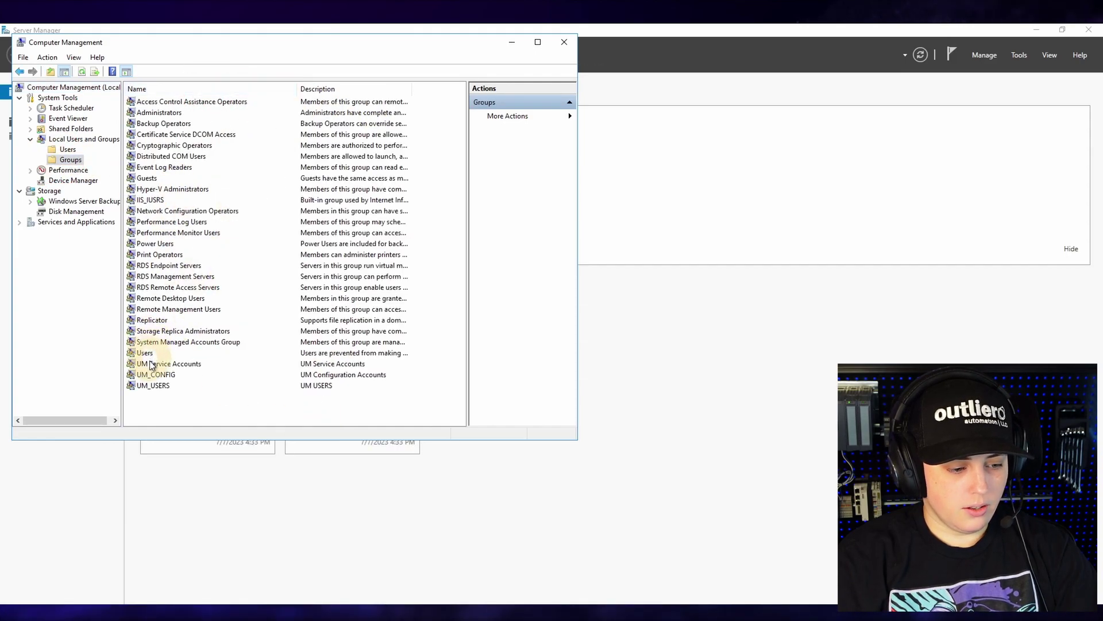
{"action": "left_click", "coordinate": [151, 364]}
{"action": "left_click", "coordinate": [150, 383]}
{"action": "left_click", "coordinate": [150, 366]}
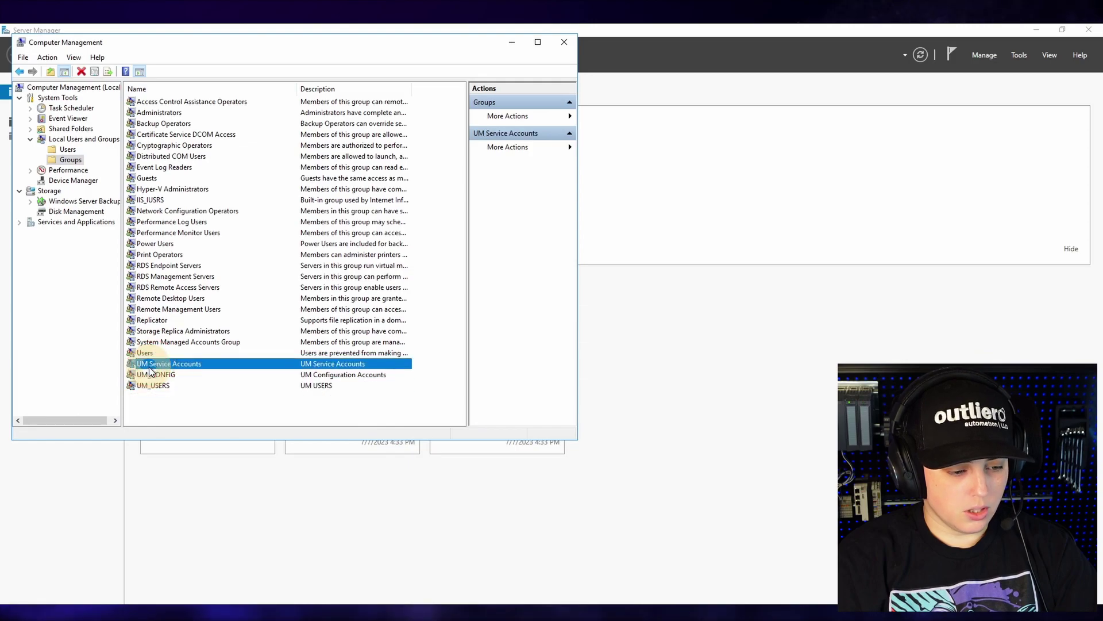
{"action": "right_click", "coordinate": [150, 371]}
{"action": "left_click", "coordinate": [184, 436]}
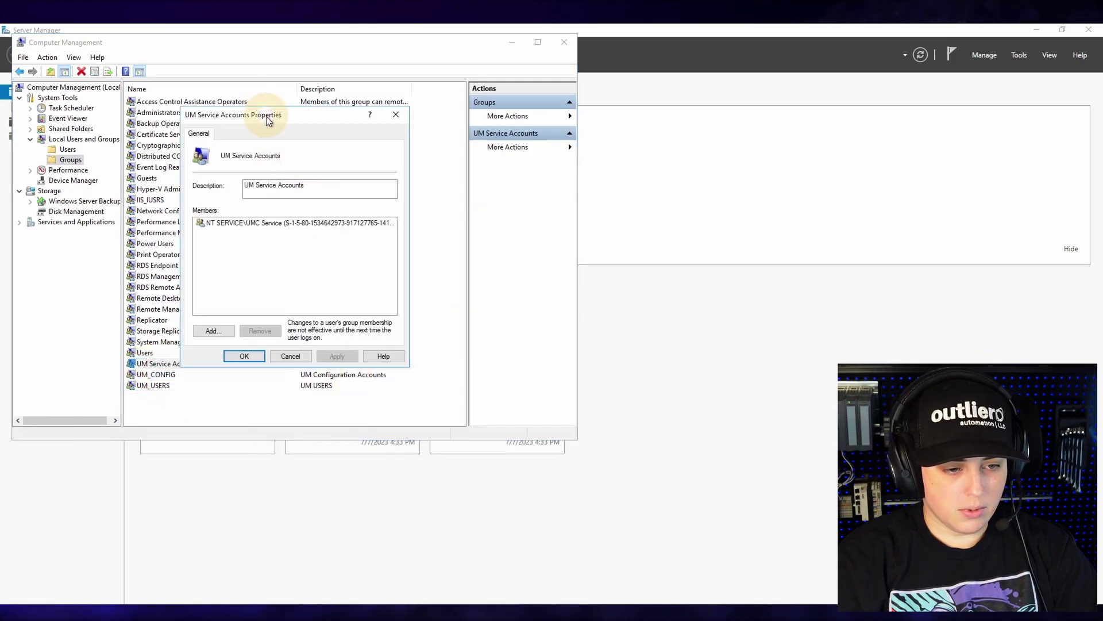
{"action": "left_click_drag", "start_coordinate": [265, 121], "coordinate": [624, 146]}
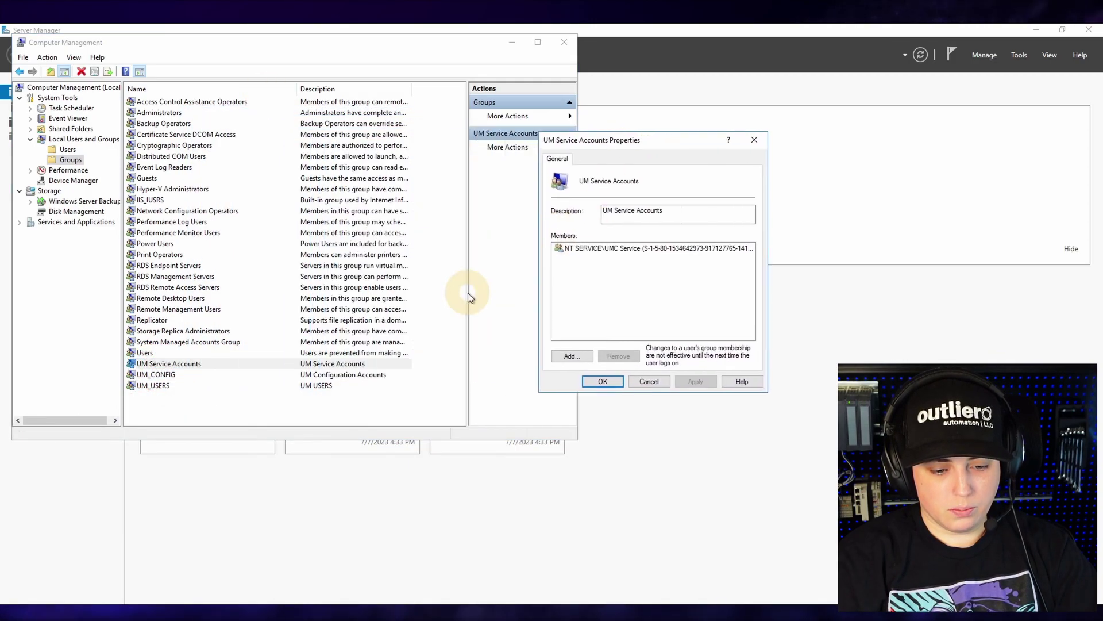
{"action": "left_click", "coordinate": [569, 357]}
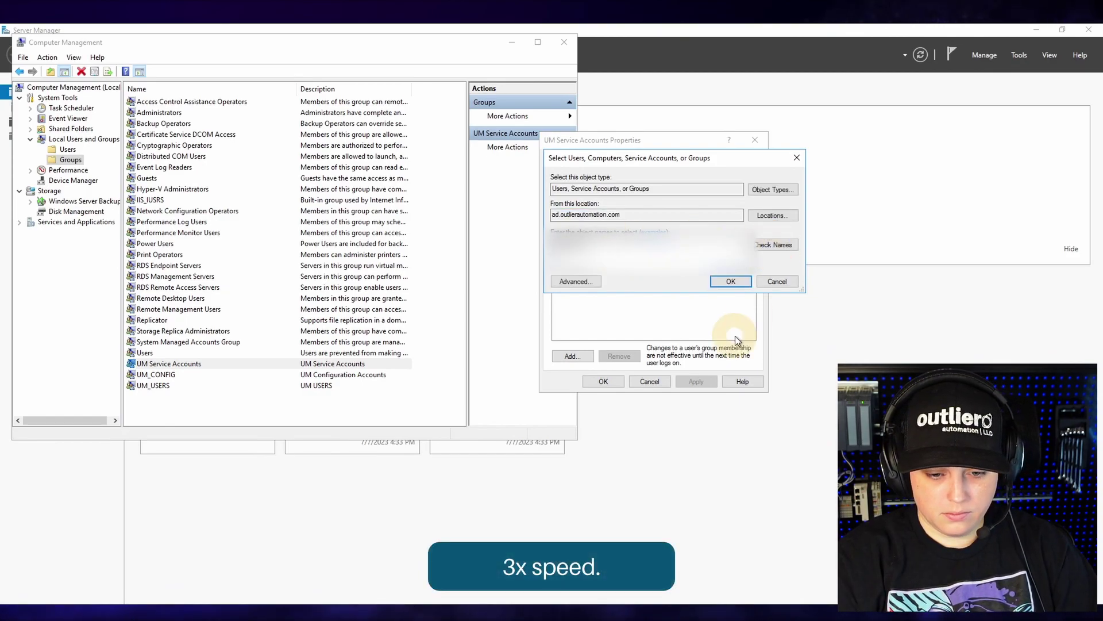
{"action": "left_click", "coordinate": [730, 281]}
{"action": "left_click", "coordinate": [603, 381]}
- Add members to the UM_CONFIG group and apply the change
{"action": "right_click", "coordinate": [166, 376]}
{"action": "left_click", "coordinate": [191, 384]}
{"action": "left_click", "coordinate": [571, 356]}
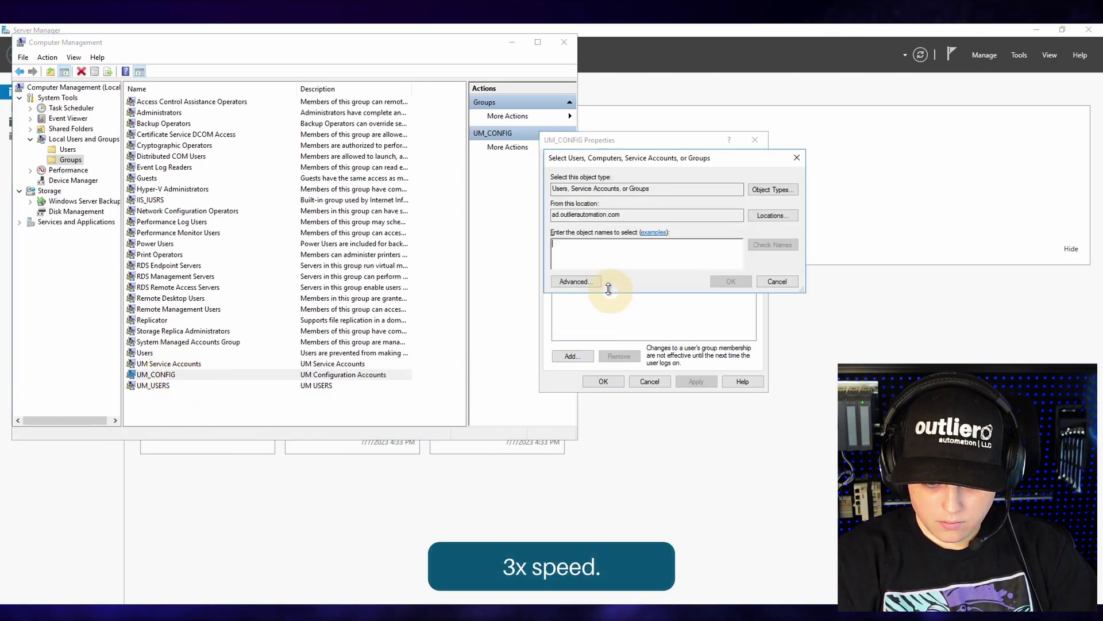
{"action": "left_click", "coordinate": [730, 281]}
{"action": "left_click", "coordinate": [696, 381]}
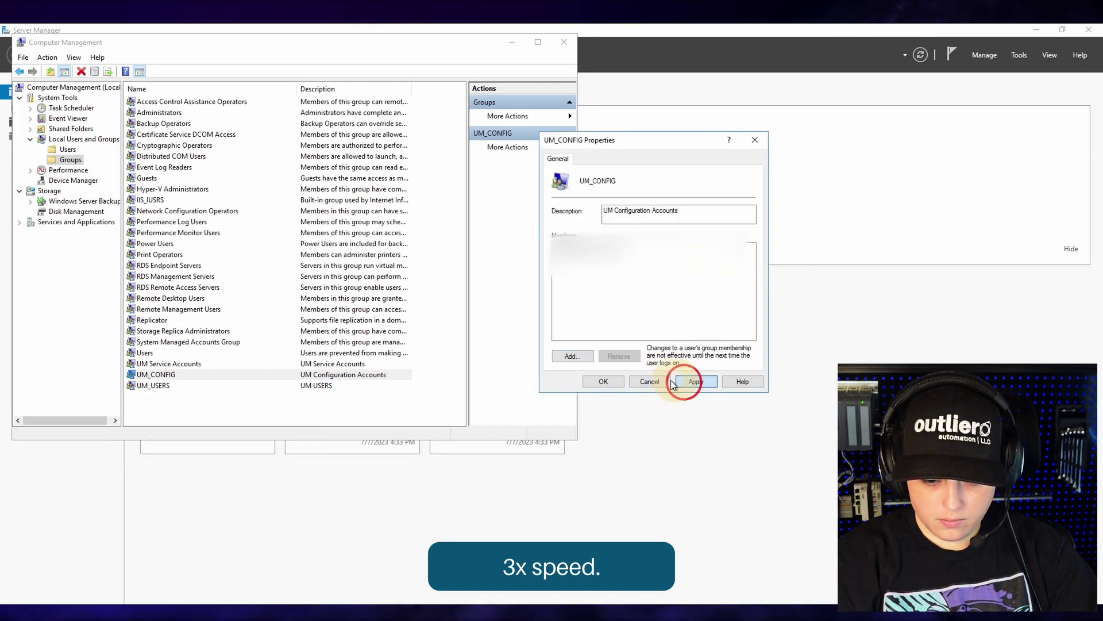
{"action": "left_click", "coordinate": [603, 381]}
- Add a member to the UM_USERS group and close Computer Management
{"action": "right_click", "coordinate": [151, 384]}
{"action": "left_click", "coordinate": [194, 391]}
{"action": "left_click", "coordinate": [570, 355]}
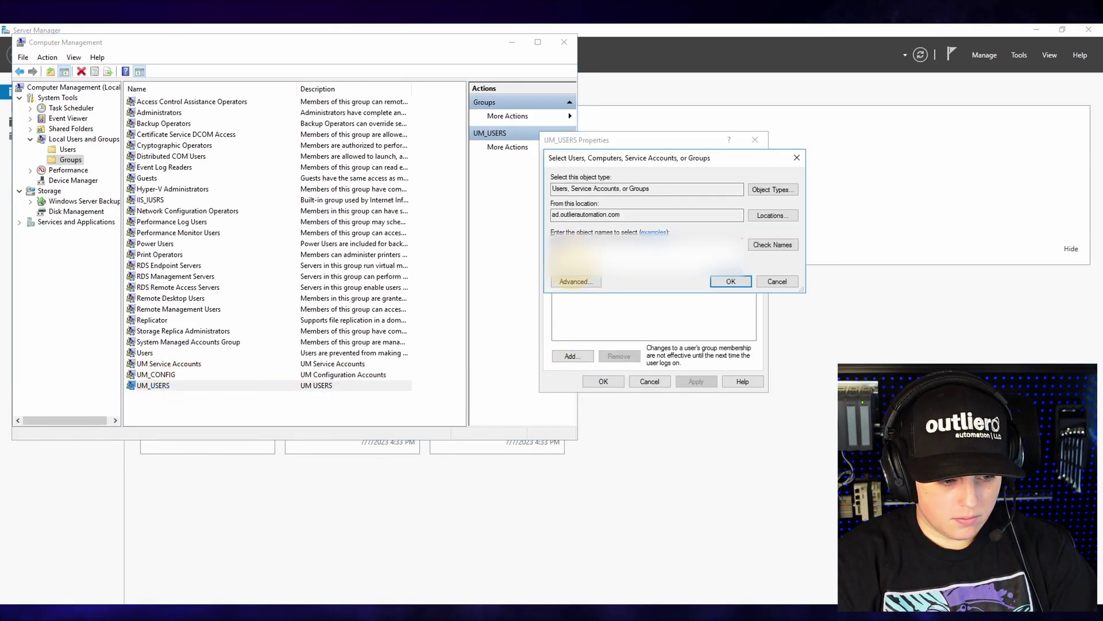
{"action": "left_click", "coordinate": [797, 284]}
{"action": "left_click", "coordinate": [604, 381]}
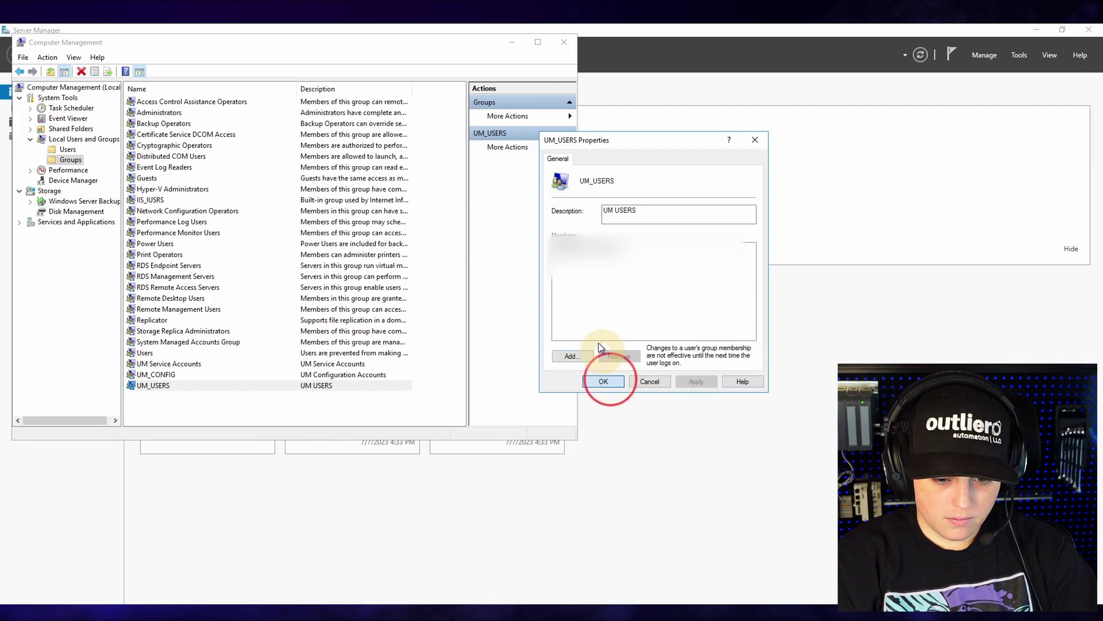
{"action": "left_click", "coordinate": [564, 42]}
{"action": "left_click", "coordinate": [1063, 29]}
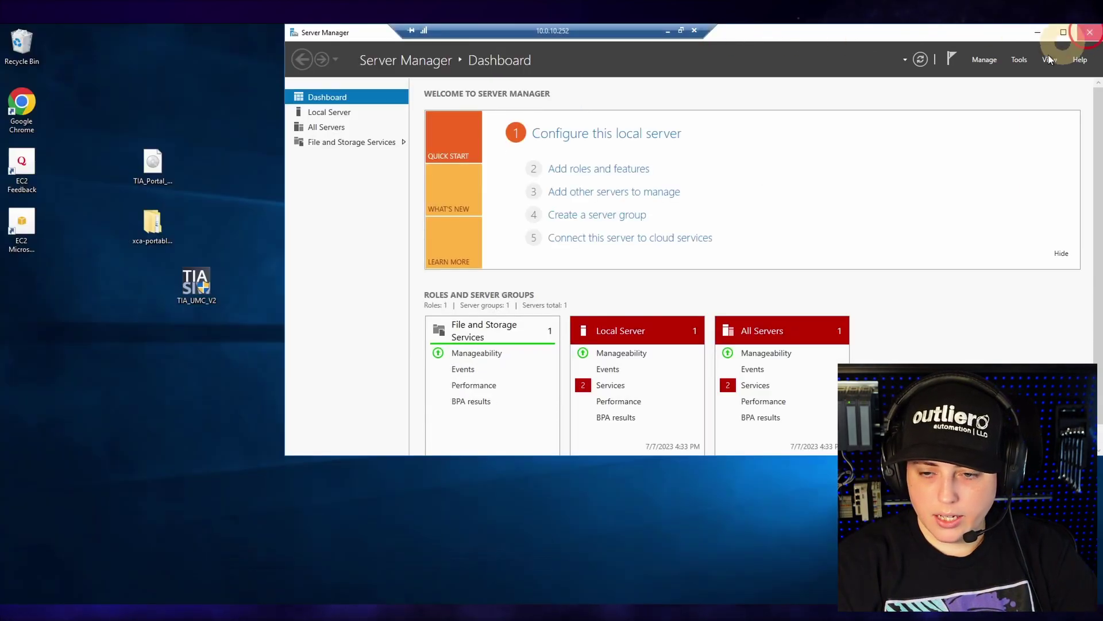
- Close Server Manager and run UMConf from the BIN folder as administrator
{"action": "left_click", "coordinate": [1089, 32]}
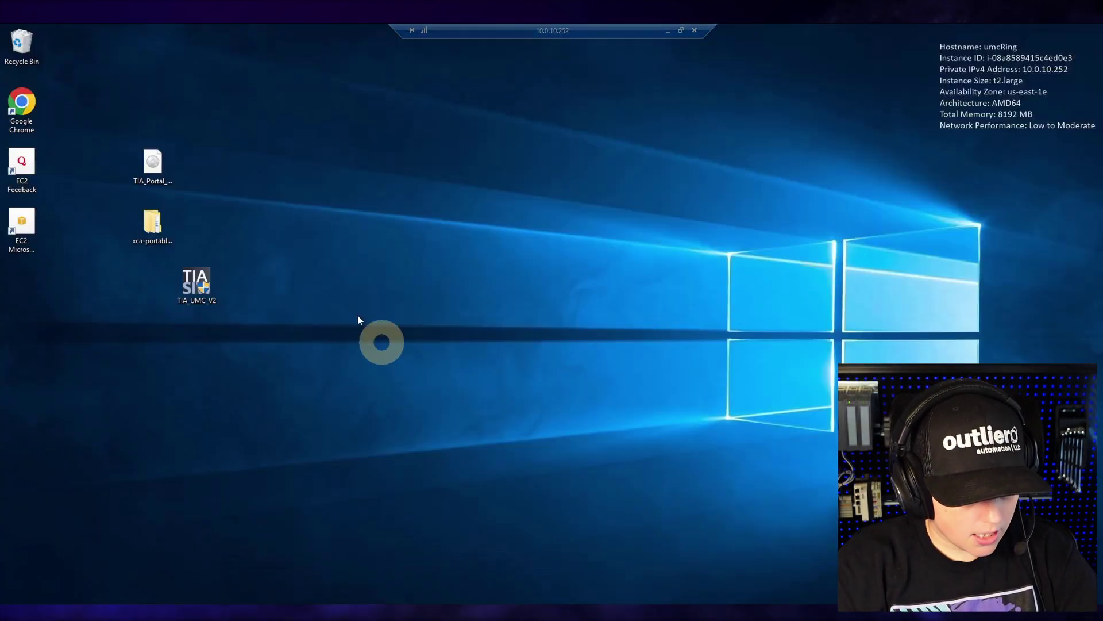
{"action": "key", "text": "alt+Tab"}
{"action": "scroll", "coordinate": [475, 236], "scroll_direction": "down", "scroll_amount": 15}
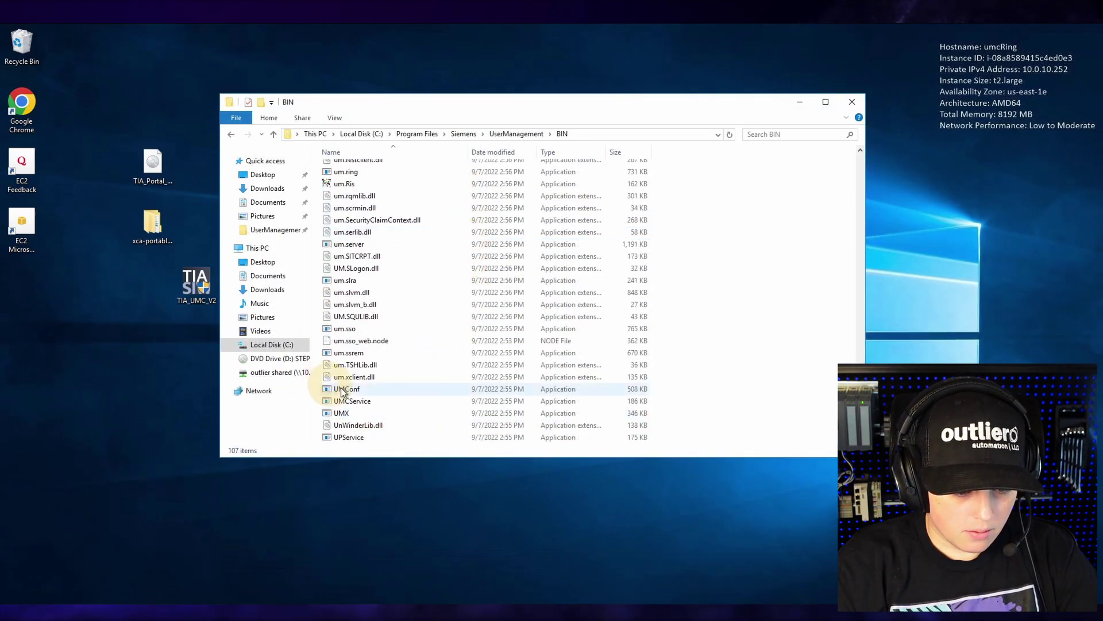
{"action": "left_click", "coordinate": [357, 389]}
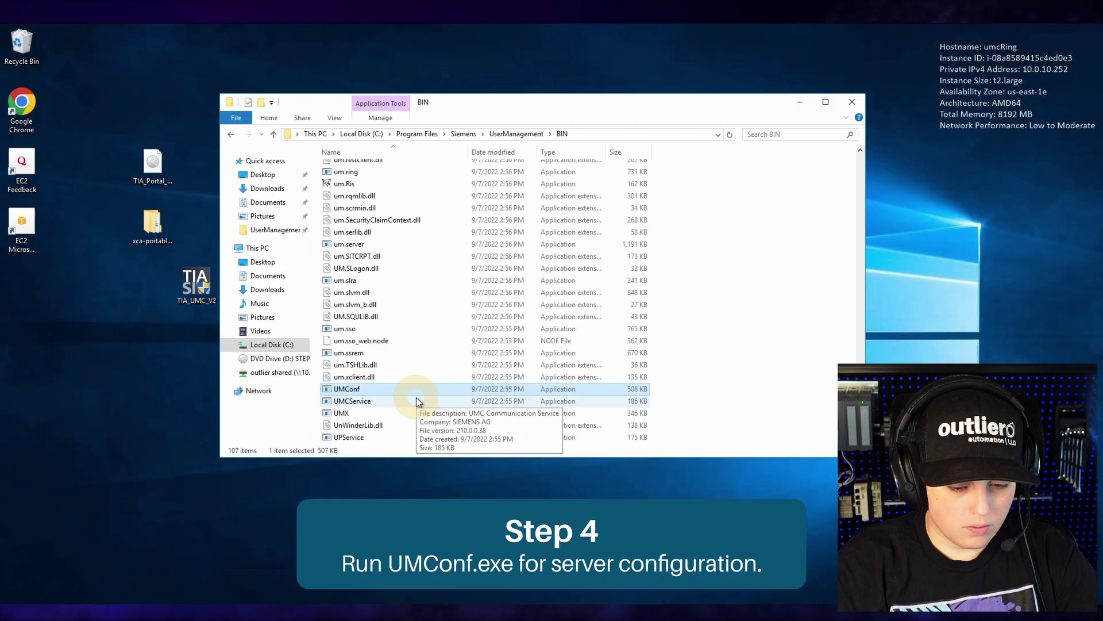
{"action": "right_click", "coordinate": [460, 391]}
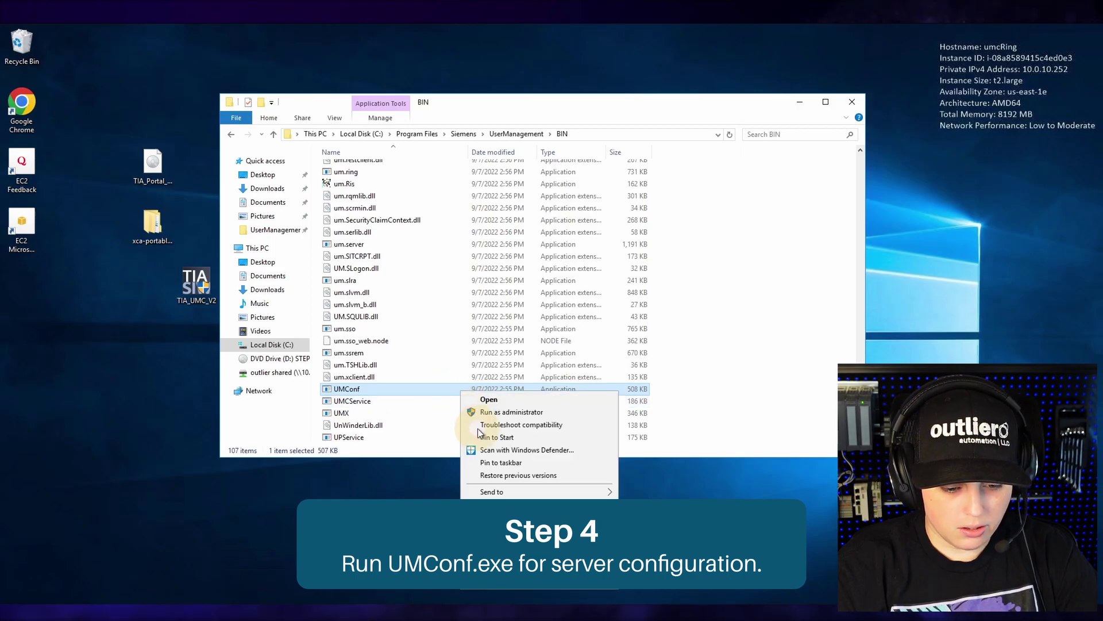
{"action": "left_click", "coordinate": [482, 413]}
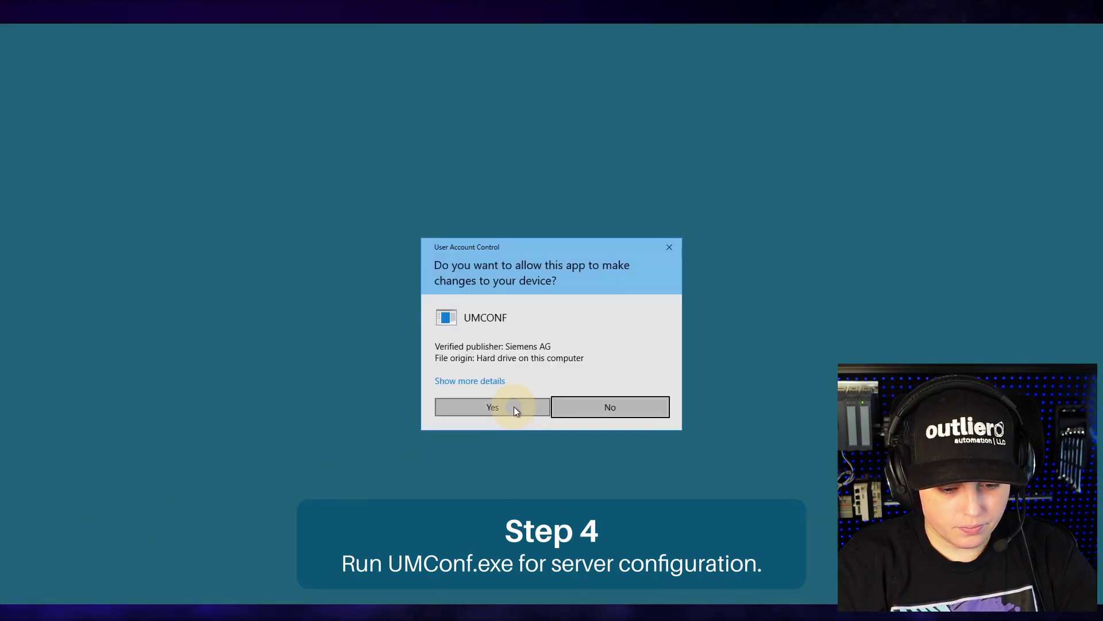
{"action": "left_click", "coordinate": [493, 407]}
{"action": "left_click_drag", "start_coordinate": [394, 51], "coordinate": [682, 92]}
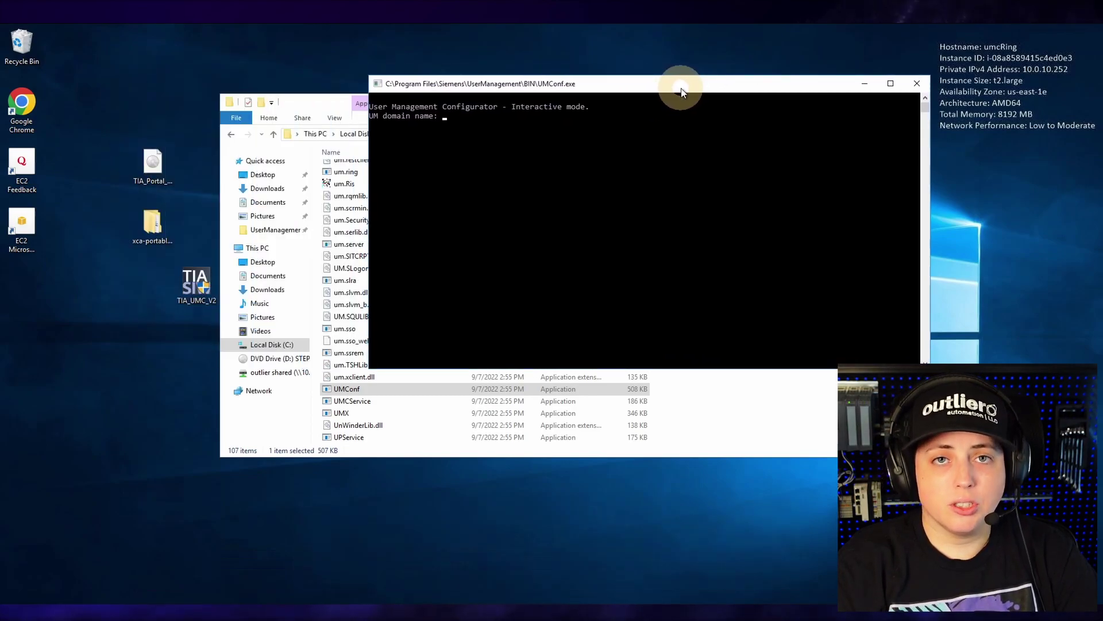
- Create domain 'outlierUMC' with administrator 'outlier', its password, and the service account
{"action": "left_click", "coordinate": [619, 206]}
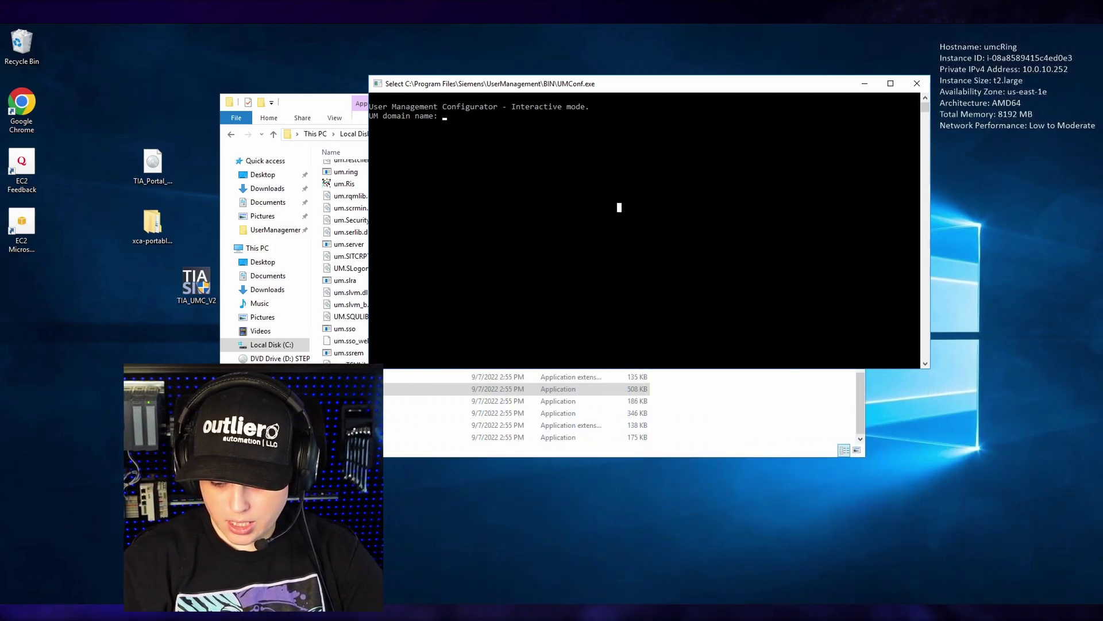
{"action": "left_click", "coordinate": [997, 516]}
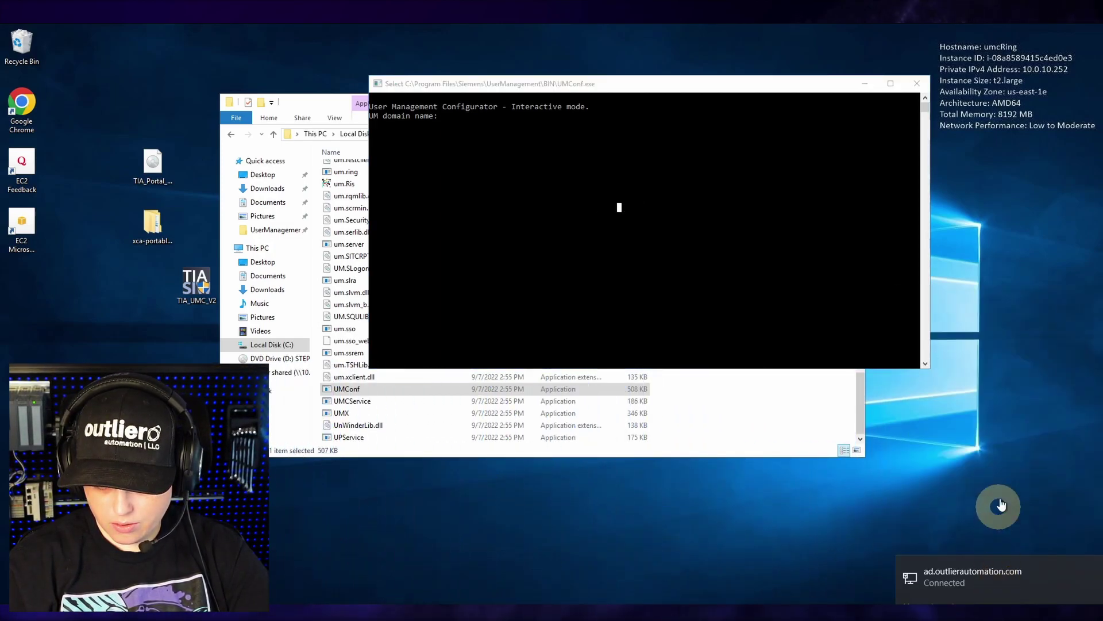
{"action": "left_click", "coordinate": [440, 223]}
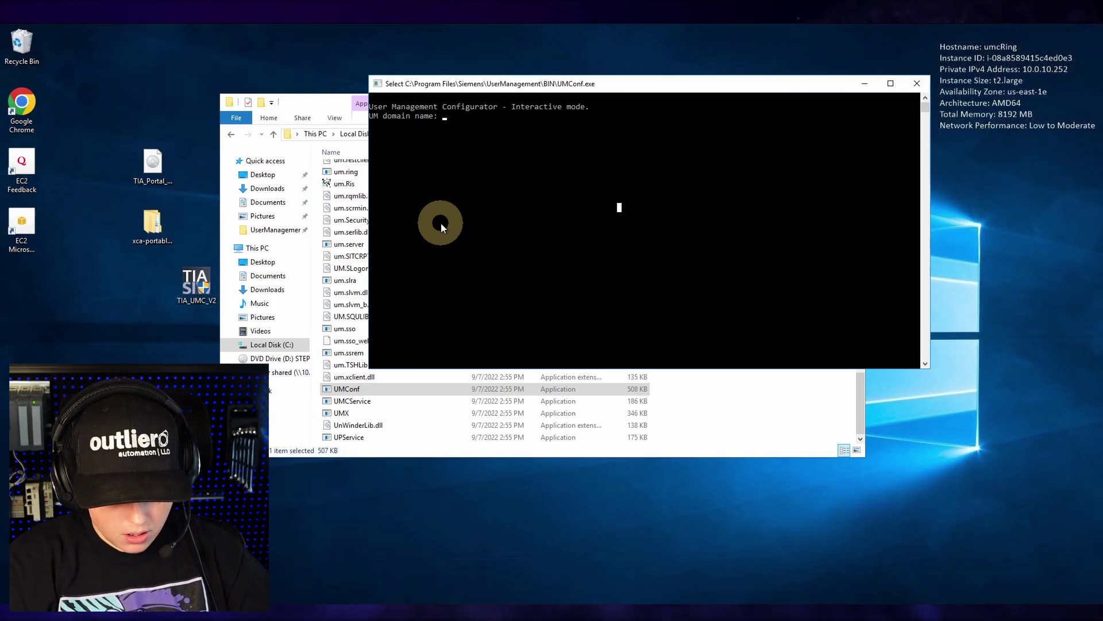
{"action": "key", "text": "Return"}
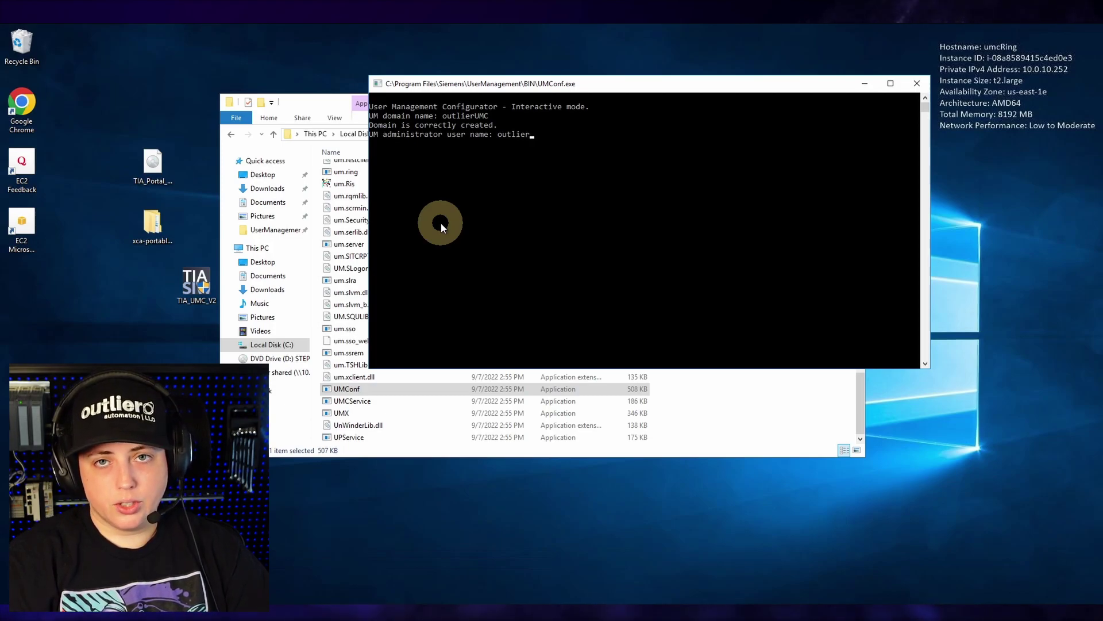
{"action": "key", "text": "Return"}
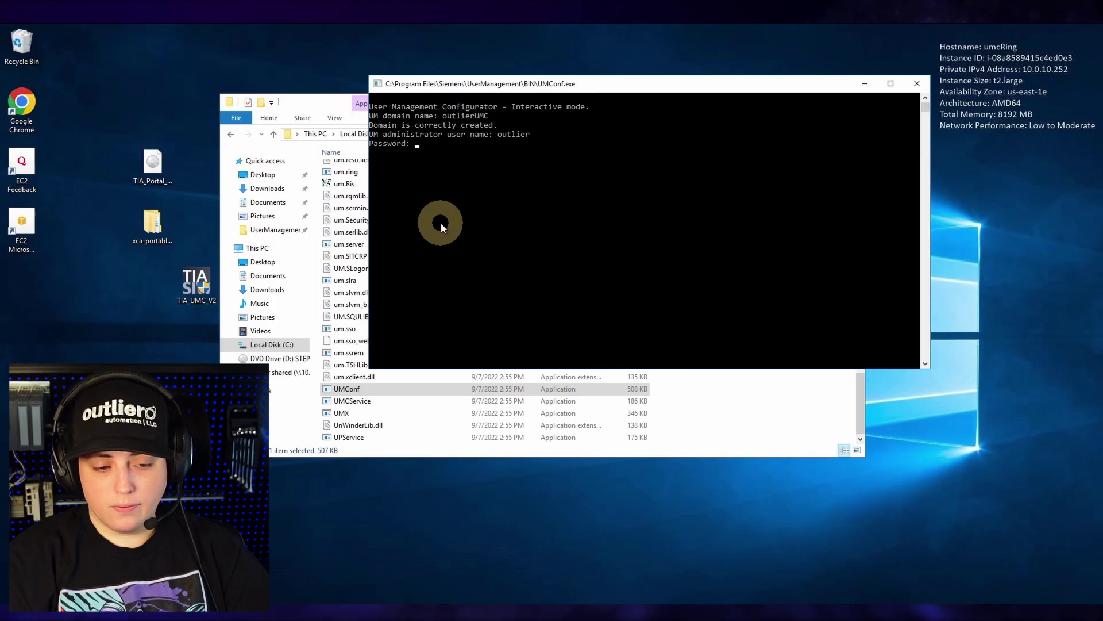
{"action": "key", "text": "Return"}
{"action": "key", "text": "Return"}
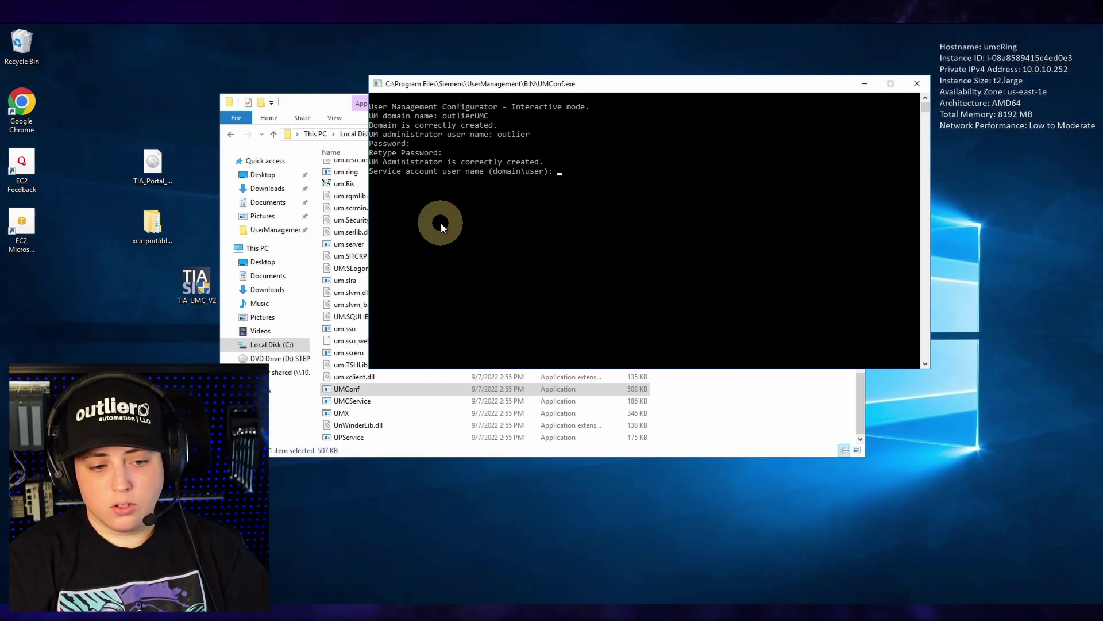
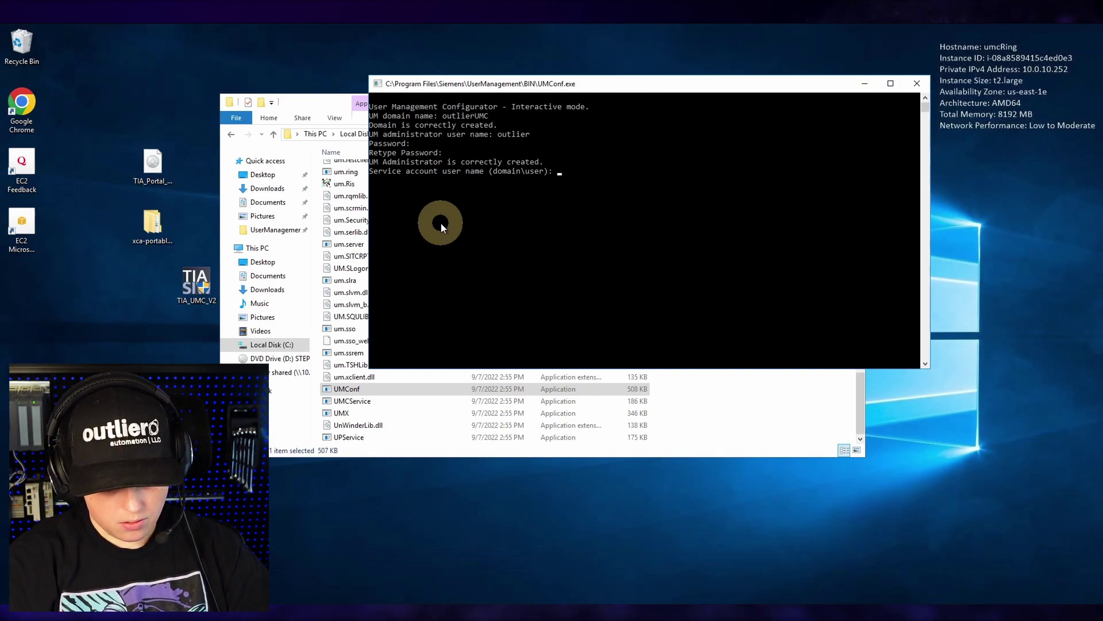
{"action": "key", "text": "Return"}
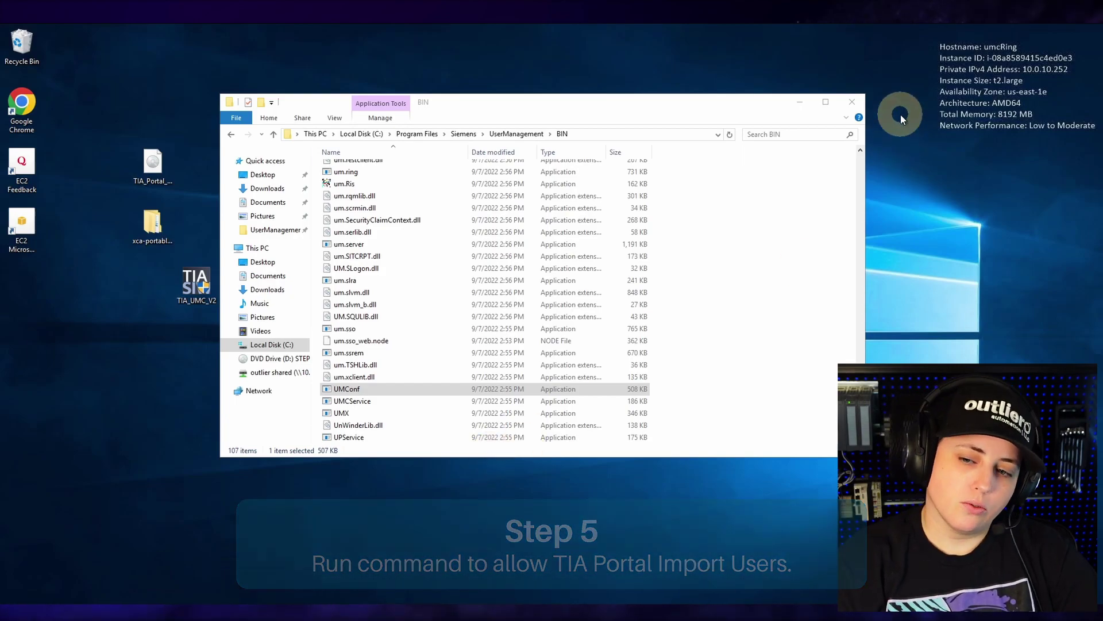
- Close the BIN folder and open an administrator Command Prompt
{"action": "left_click", "coordinate": [852, 101]}
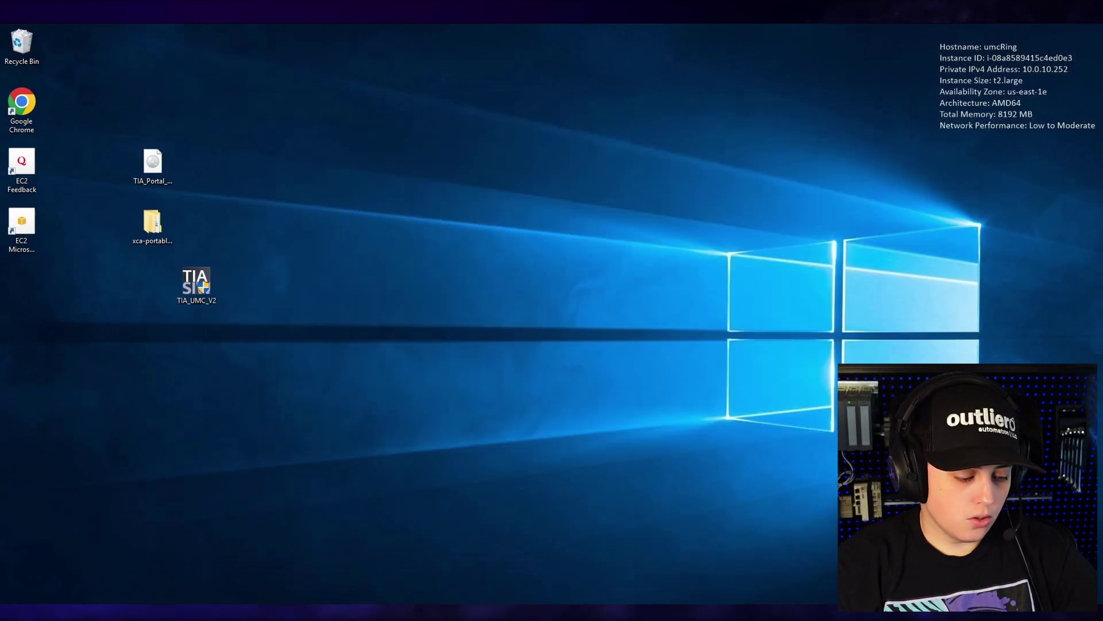
{"action": "key", "text": "super"}
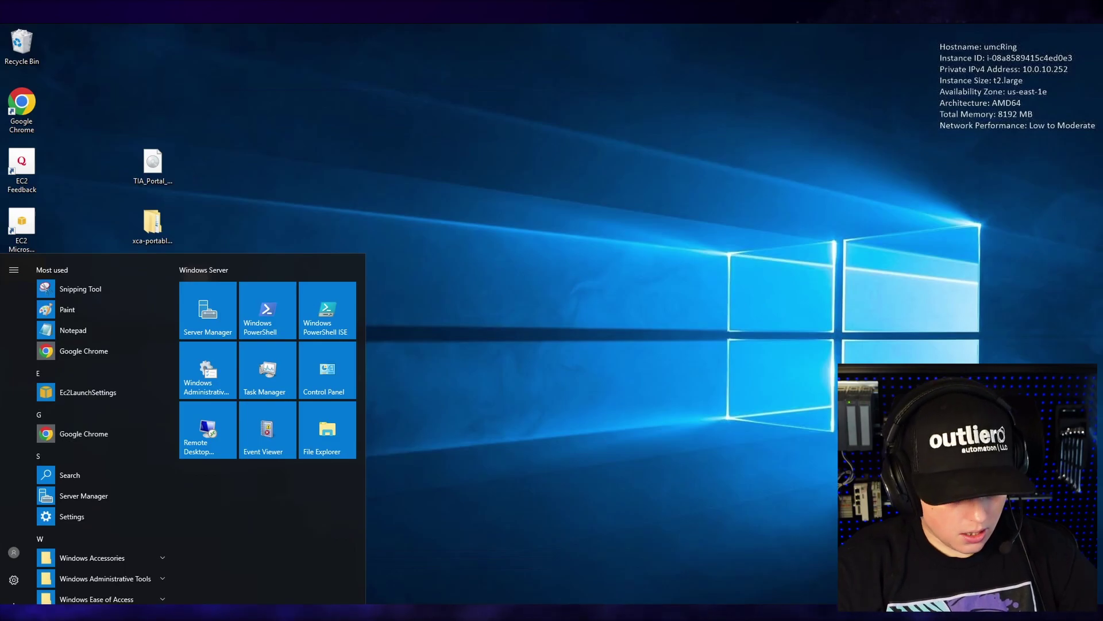
{"action": "type", "text": "cmd"}
{"action": "right_click", "coordinate": [75, 290]}
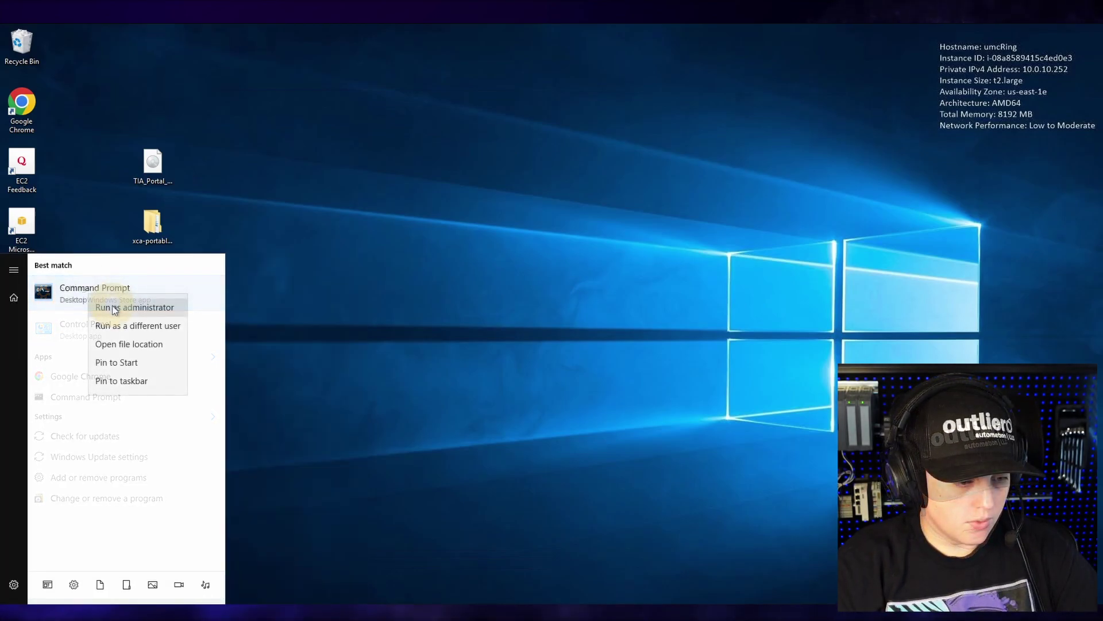
{"action": "left_click", "coordinate": [115, 306]}
{"action": "left_click", "coordinate": [546, 405]}
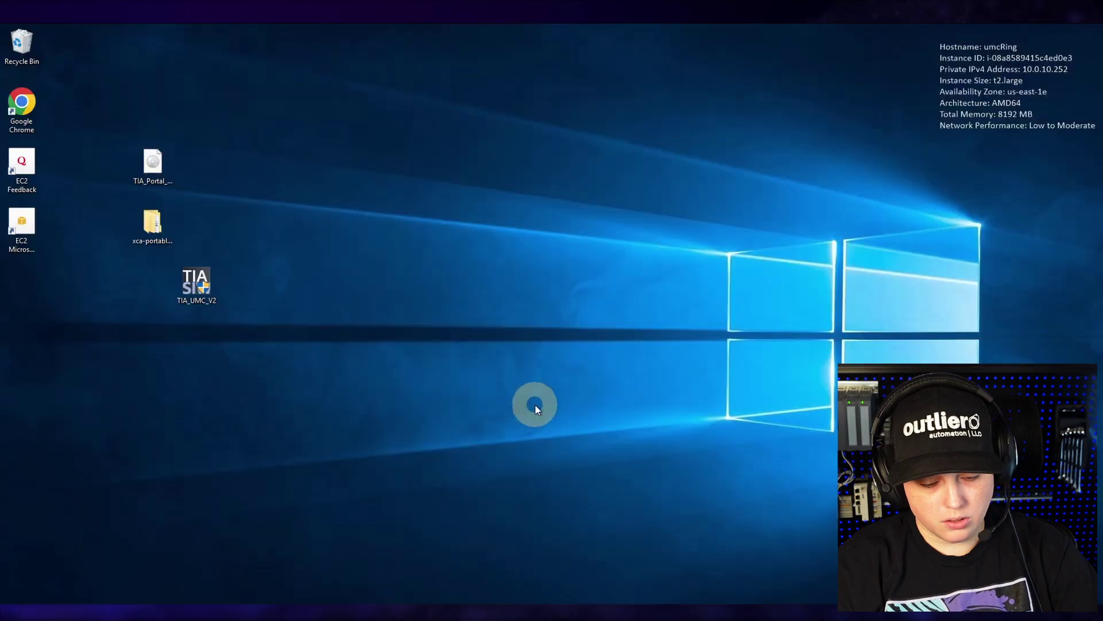
{"action": "left_click_drag", "start_coordinate": [236, 107], "coordinate": [571, 75]}
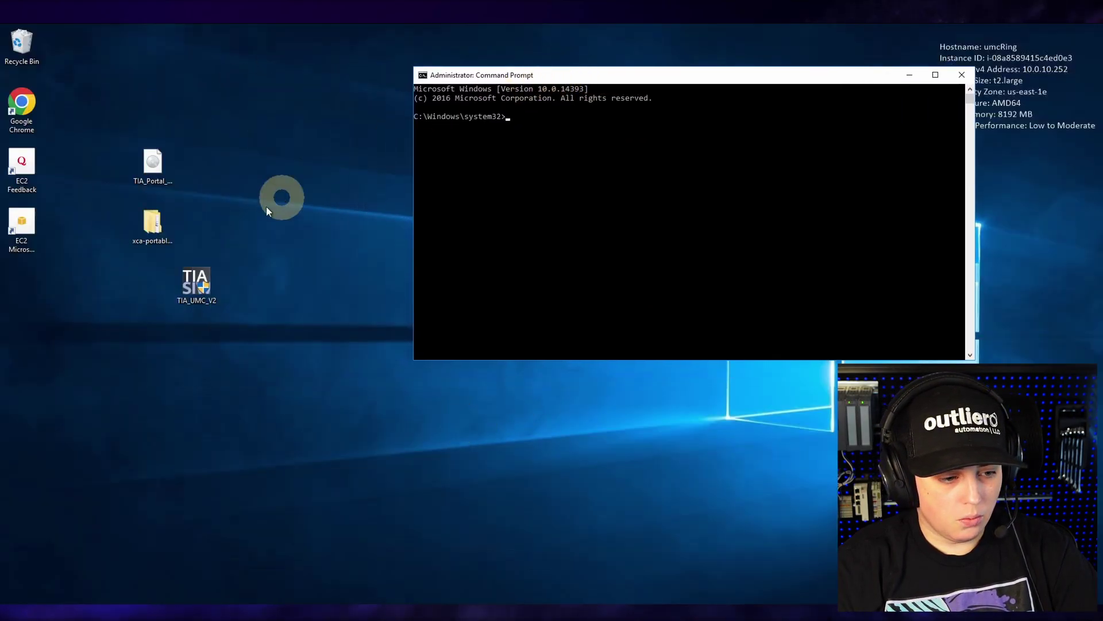
- Change the Command Prompt's directory to the pasted UserManagement BIN folder path
{"action": "key", "text": "super+e"}
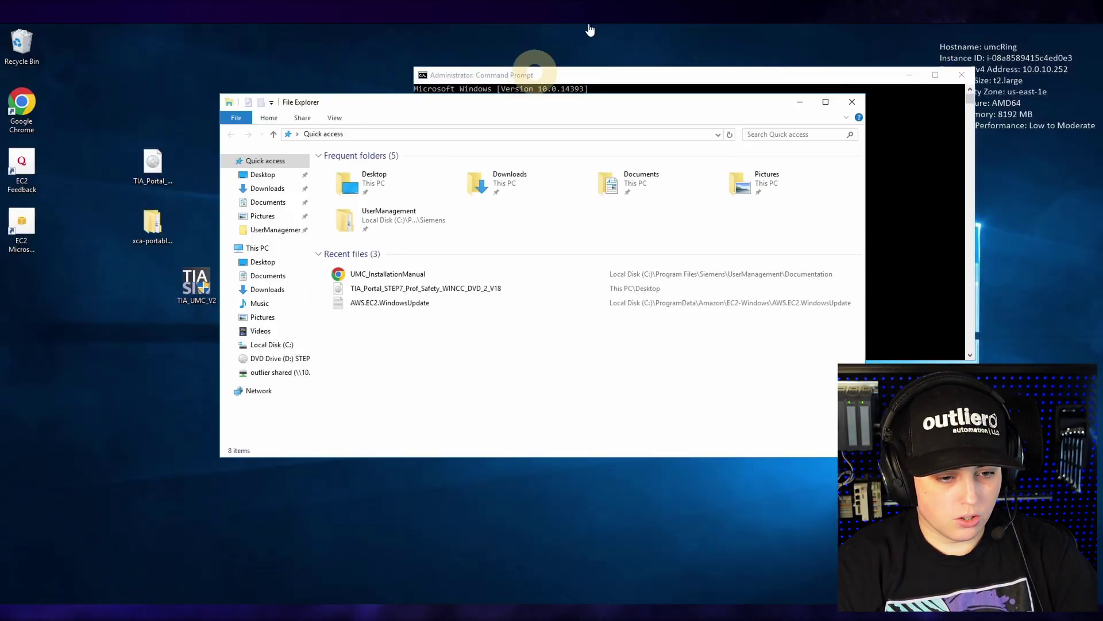
{"action": "left_click_drag", "start_coordinate": [597, 108], "coordinate": [452, 253]}
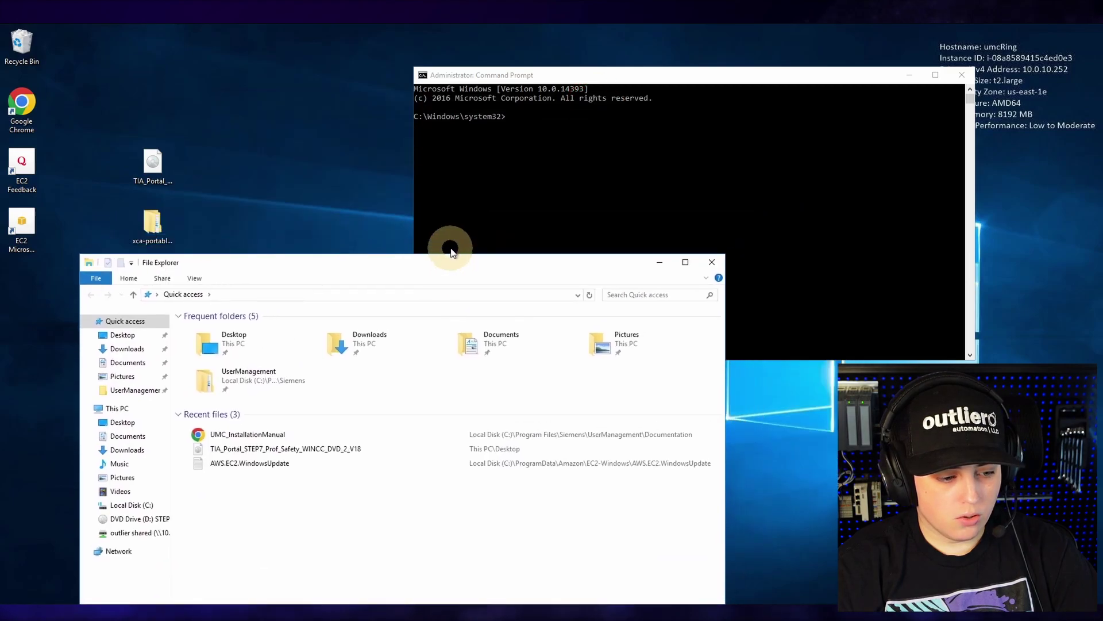
{"action": "right_click", "coordinate": [129, 374]}
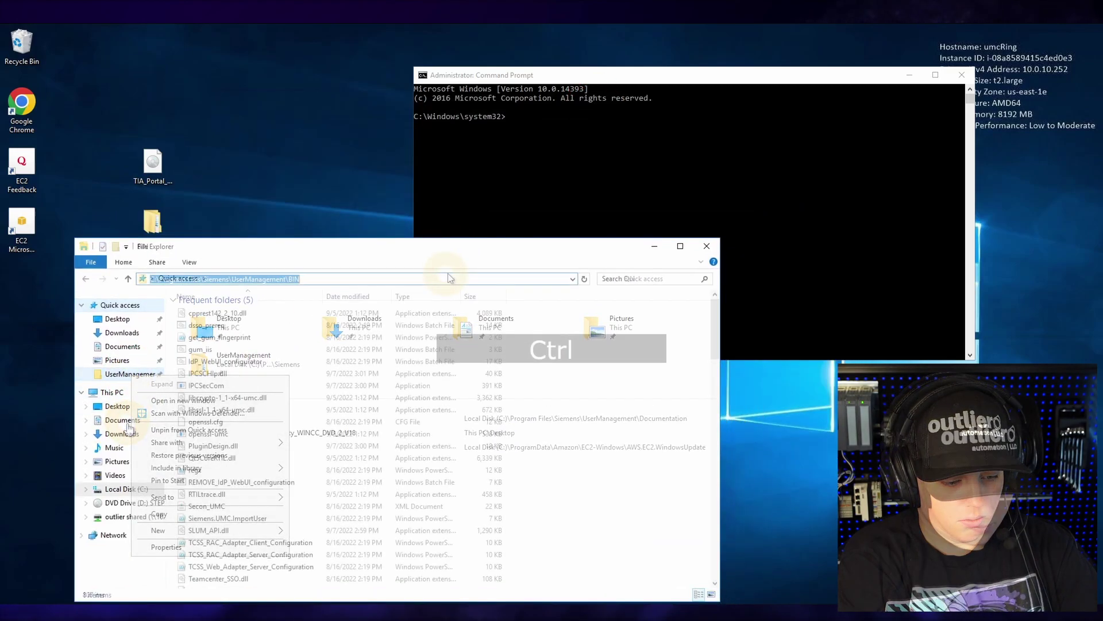
{"action": "left_click", "coordinate": [485, 148]}
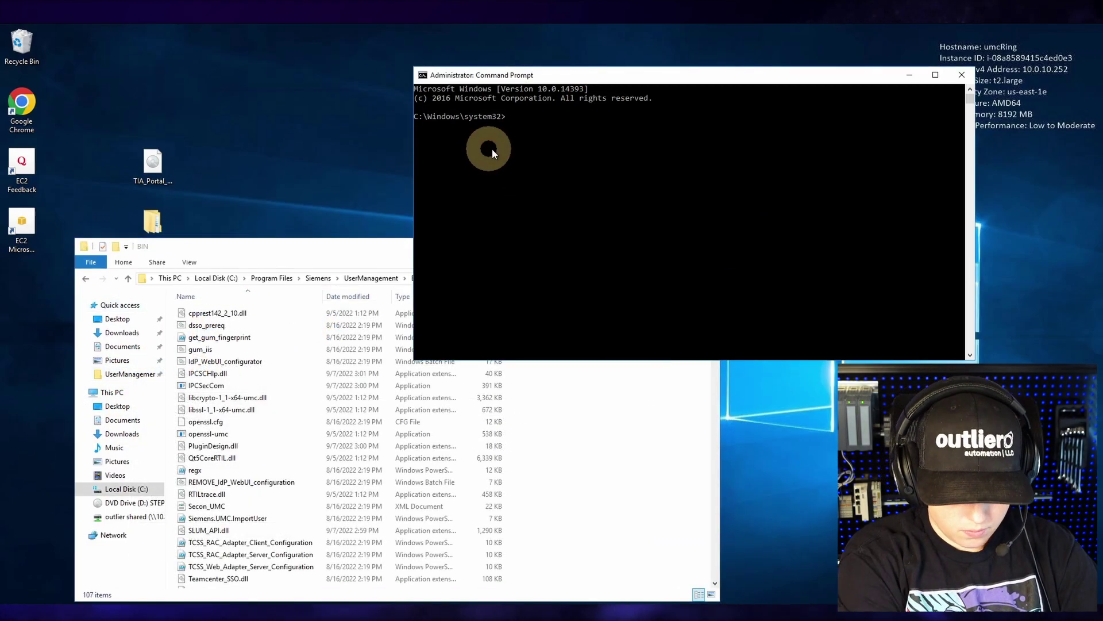
{"action": "type", "text": "cd \""}
{"action": "type", "text": "C:\\Program Files\\Siemens\\UserManagement\\BIN"}
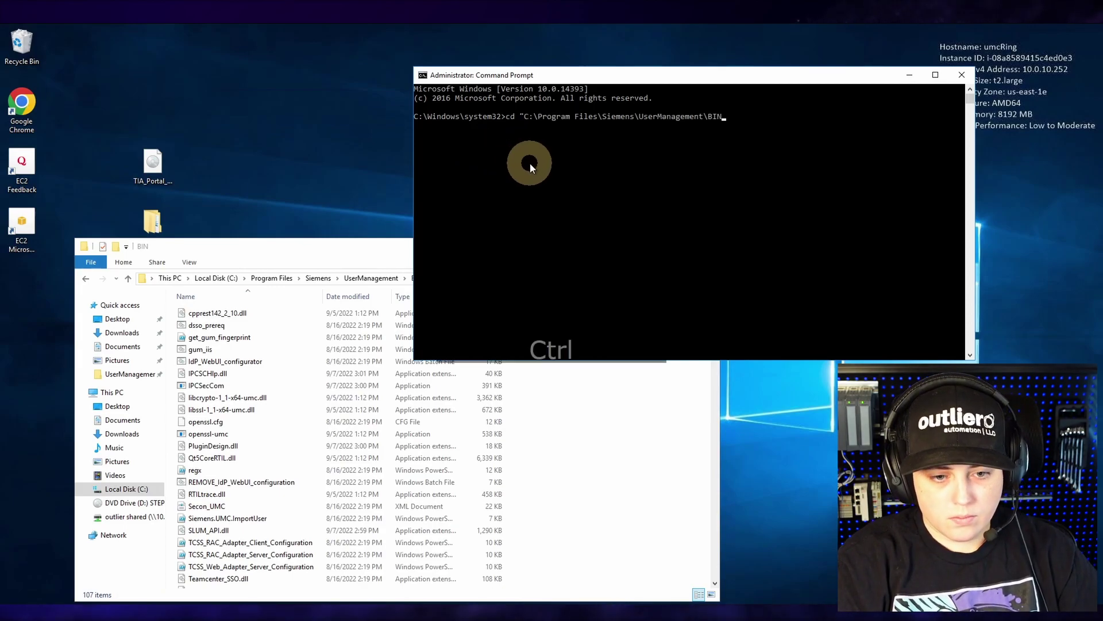
{"action": "type", "text": "\""}
{"action": "key", "text": "Return"}
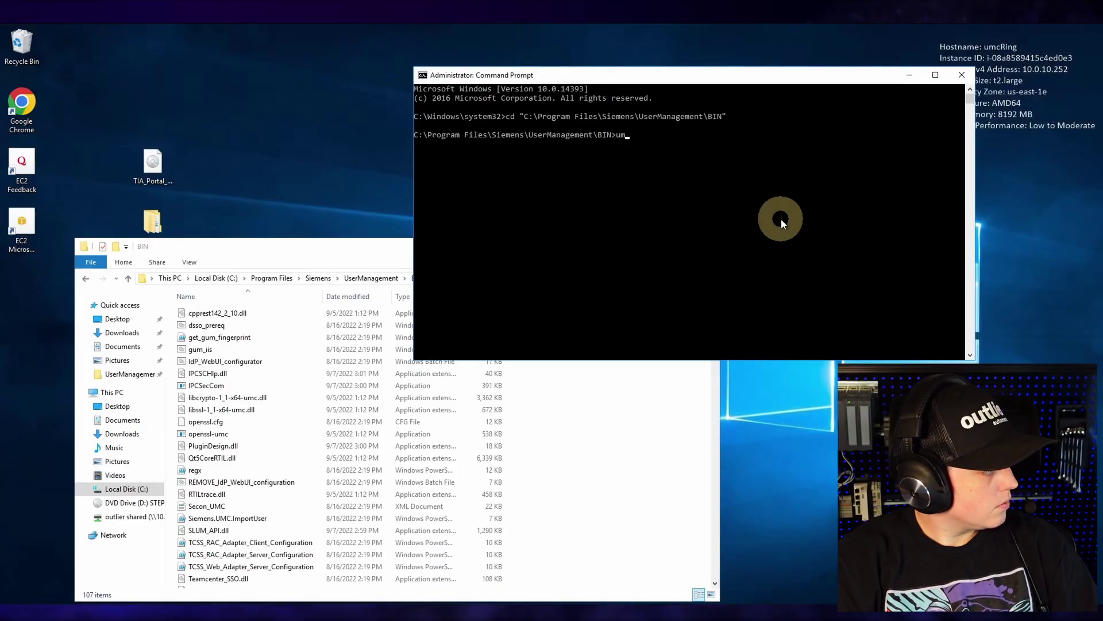
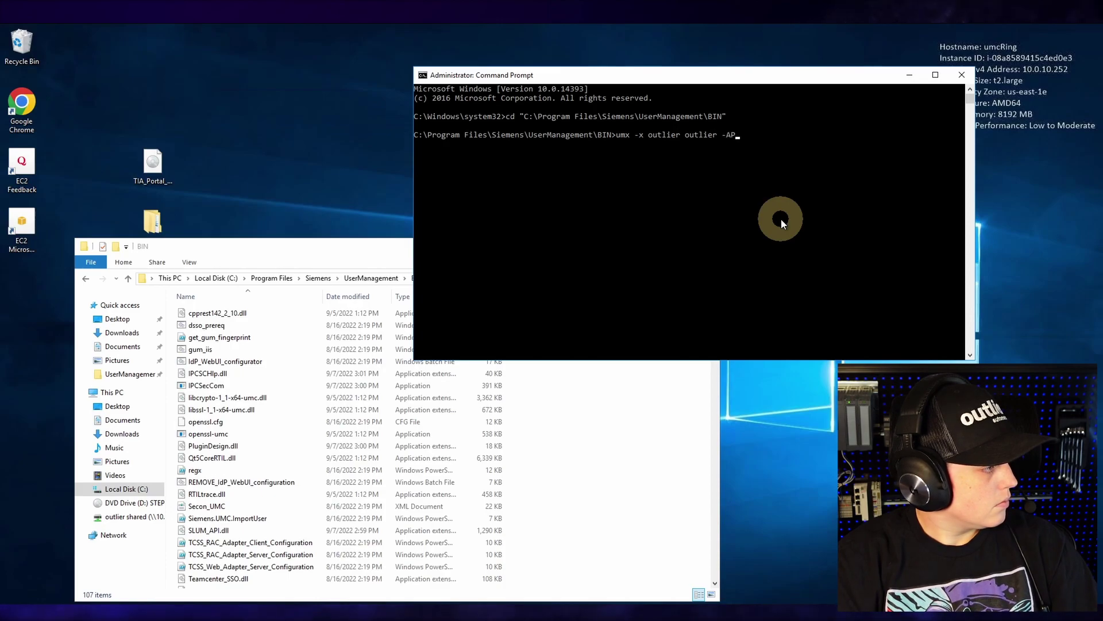
- Run umx with the administrator credentials and -AP -setakp to enable Application Key Protection
{"action": "key", "text": "Return"}
{"action": "left_click", "coordinate": [793, 256]}
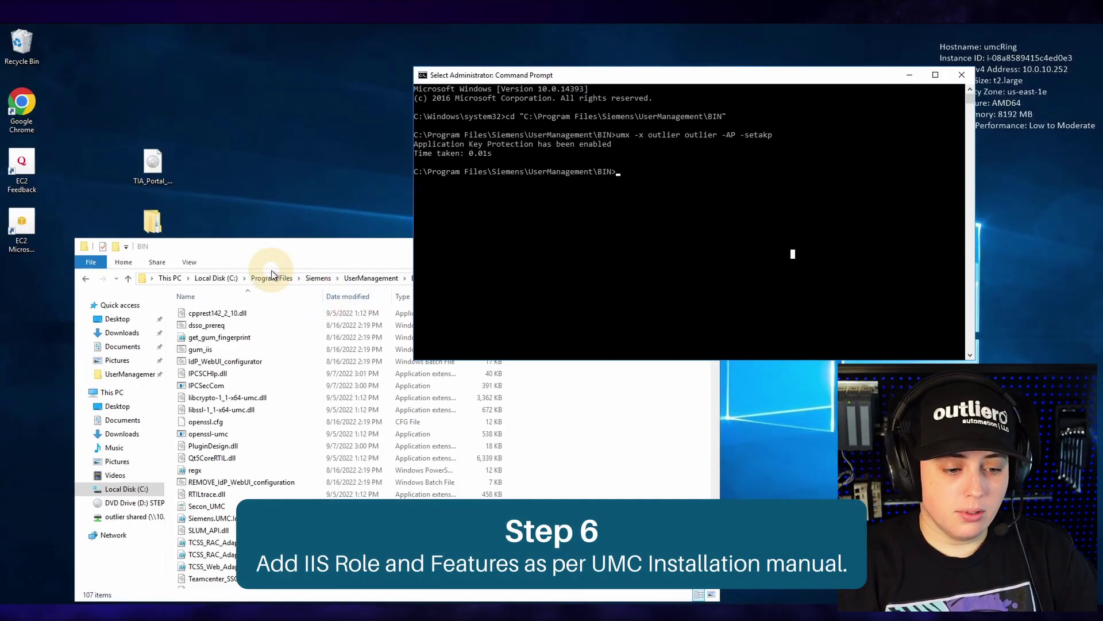
{"action": "left_click", "coordinate": [267, 256]}
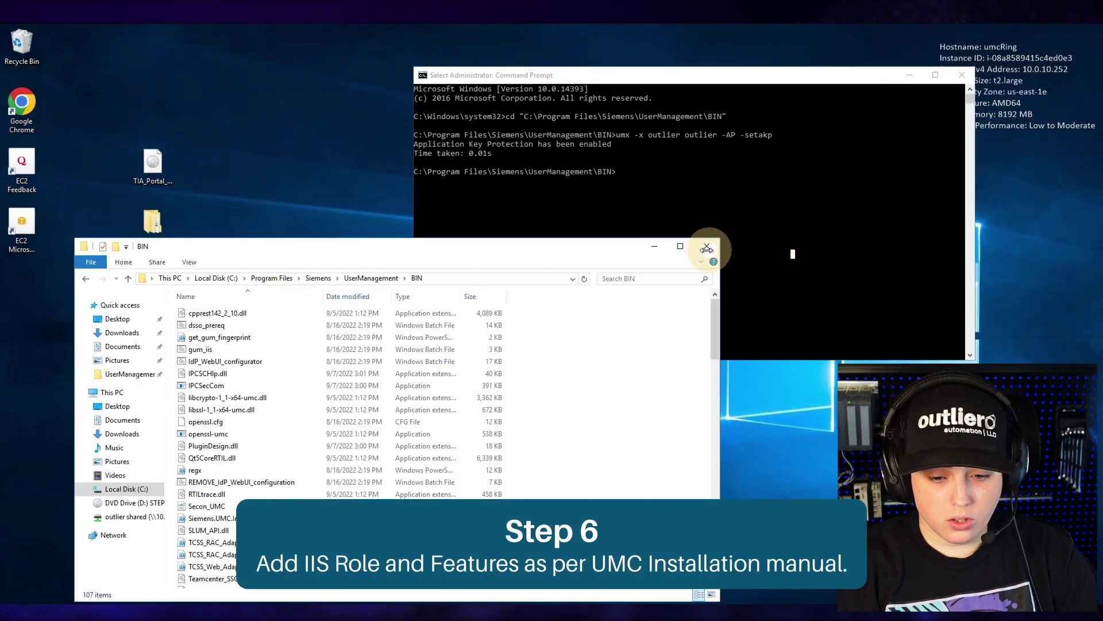
- Minimize open windows, start Add Roles and Features from Server Manager, keeping the local server
{"action": "left_click", "coordinate": [654, 248]}
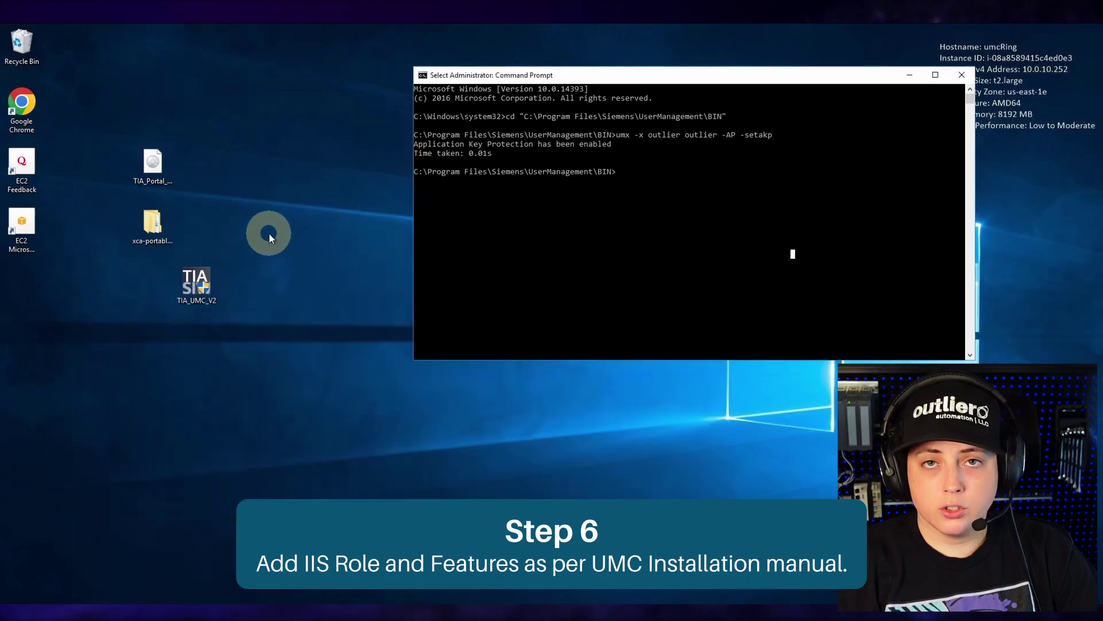
{"action": "left_click", "coordinate": [910, 75]}
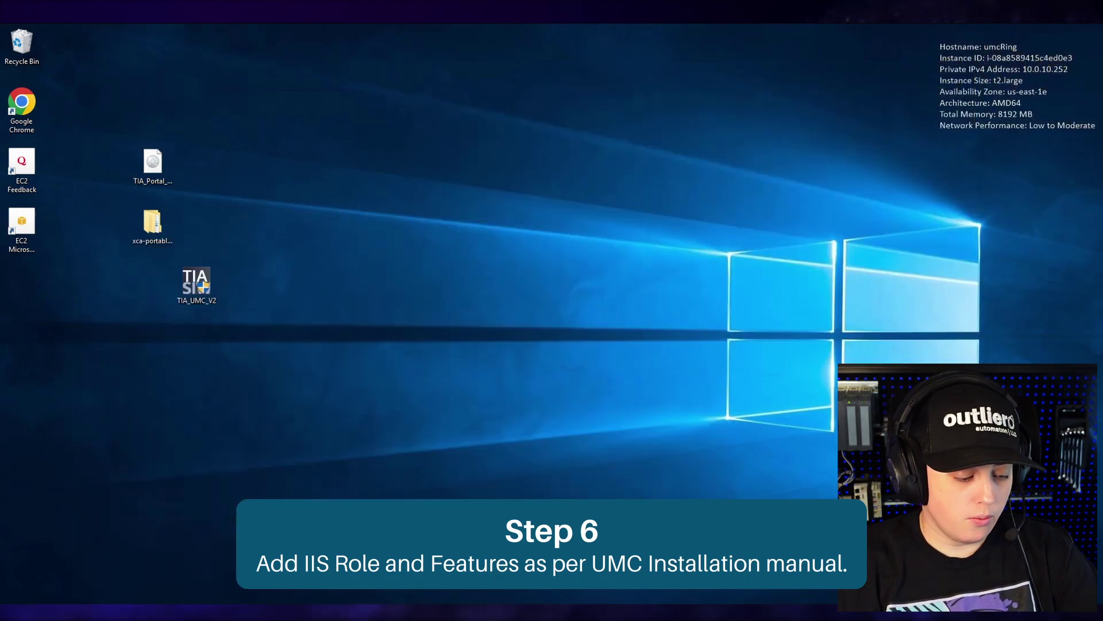
{"action": "key", "text": "super"}
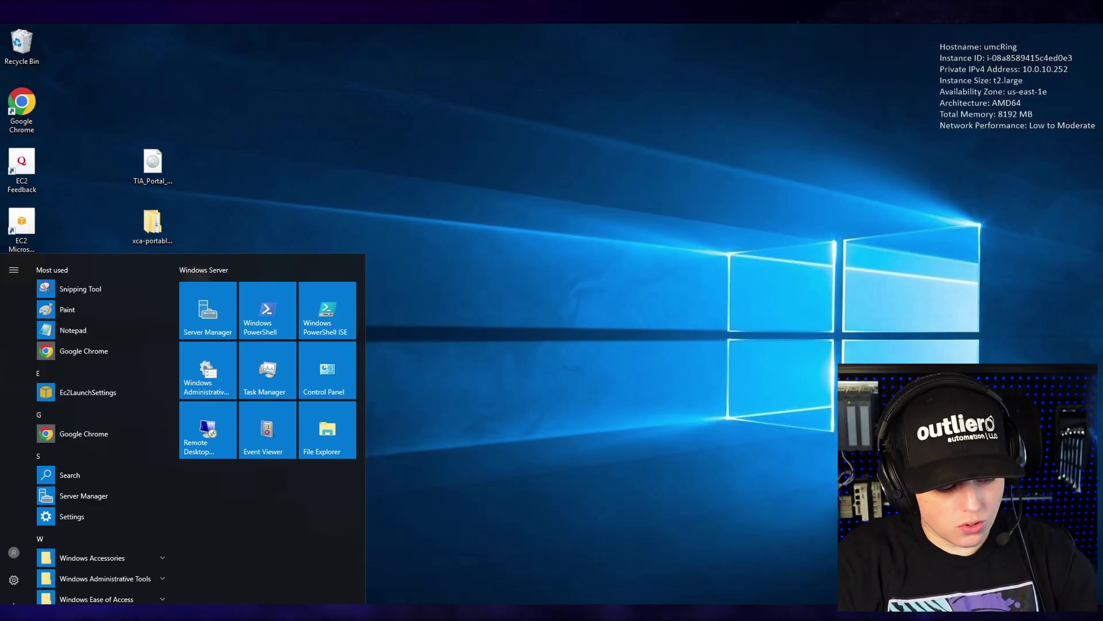
{"action": "left_click", "coordinate": [96, 496]}
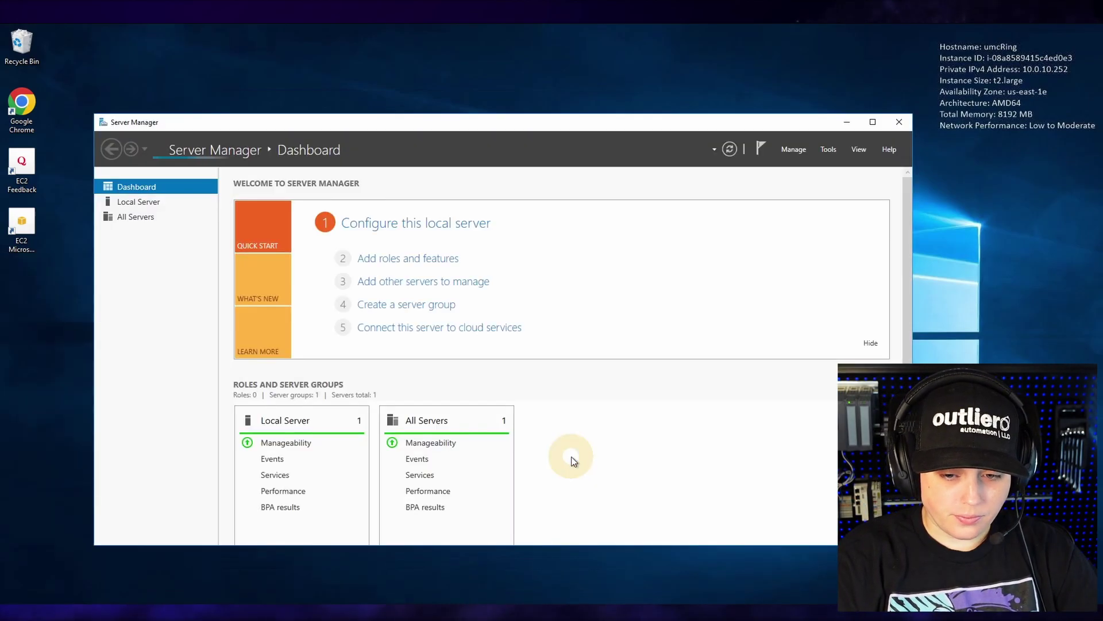
{"action": "left_click", "coordinate": [794, 150]}
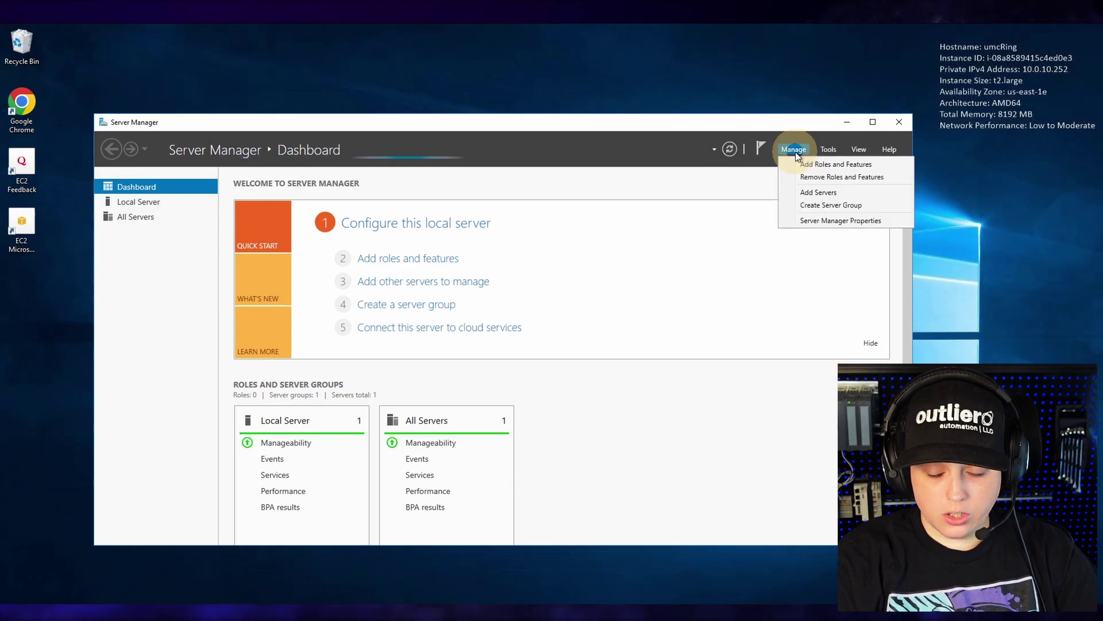
{"action": "left_click", "coordinate": [802, 165]}
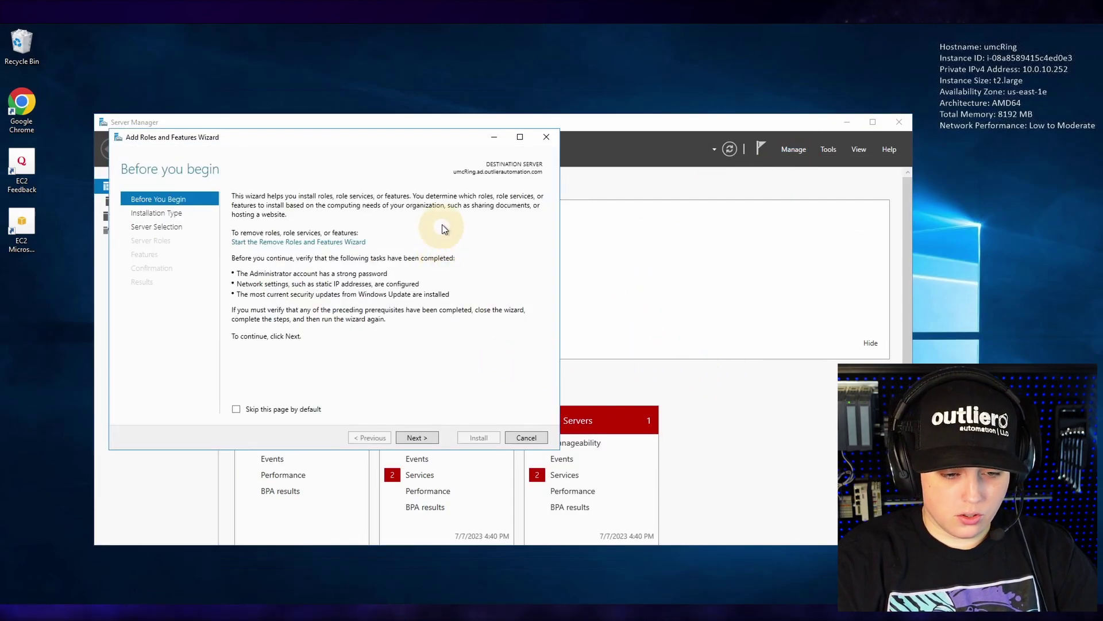
{"action": "left_click_drag", "start_coordinate": [382, 138], "coordinate": [645, 140]}
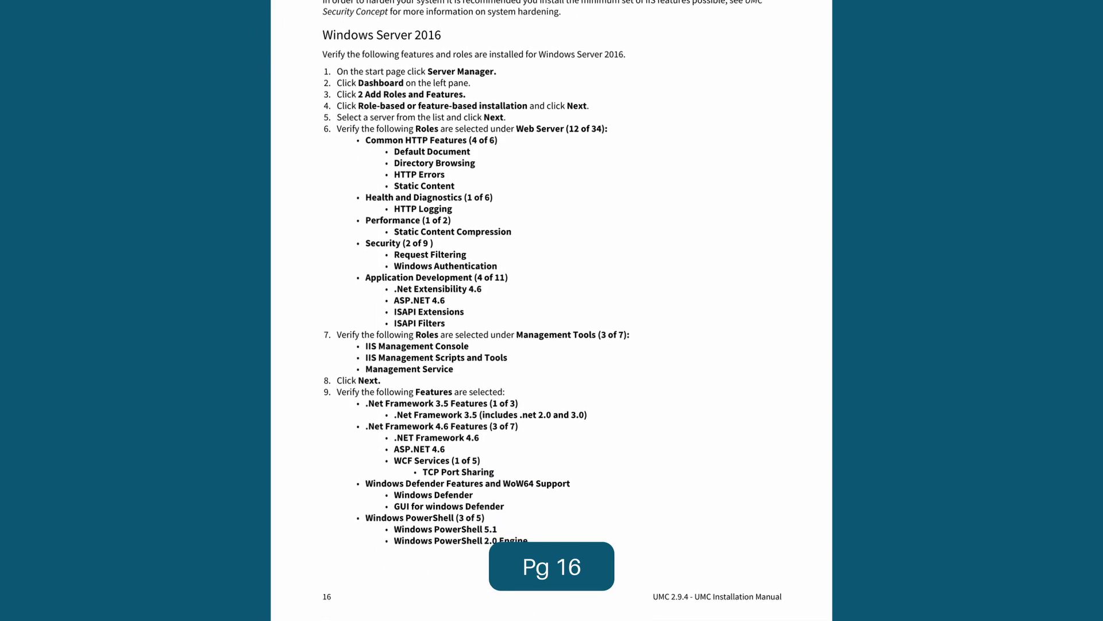
{"action": "left_click", "coordinate": [679, 437]}
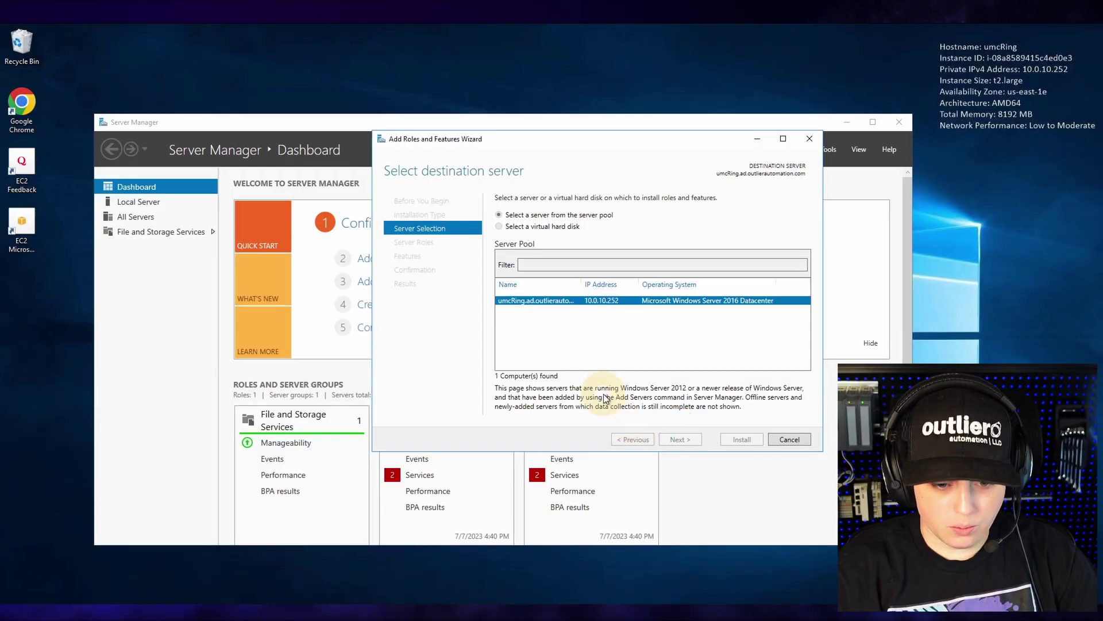
- Select the Web Server (IIS) role along with its required management tools
{"action": "scroll", "coordinate": [555, 300], "scroll_direction": "down", "scroll_amount": 1}
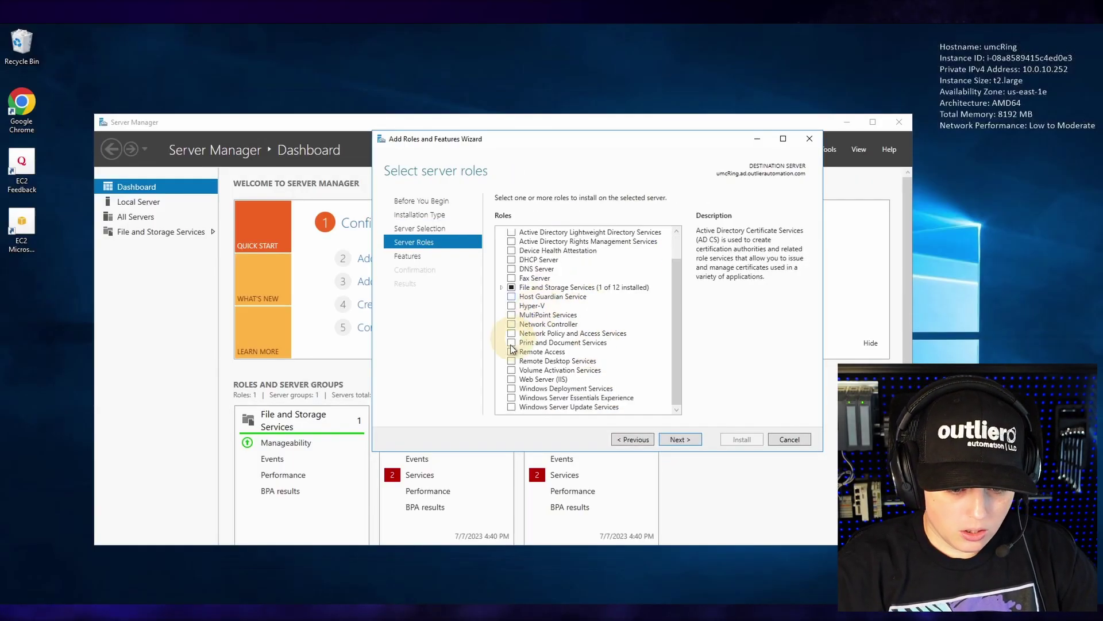
{"action": "left_click", "coordinate": [512, 379]}
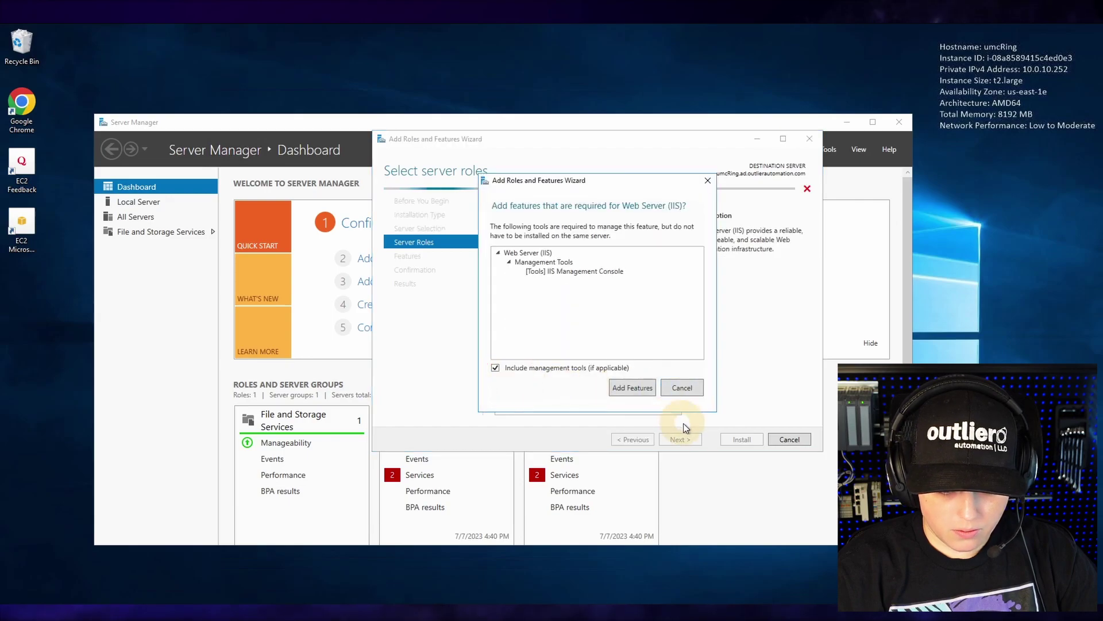
{"action": "left_click", "coordinate": [621, 388]}
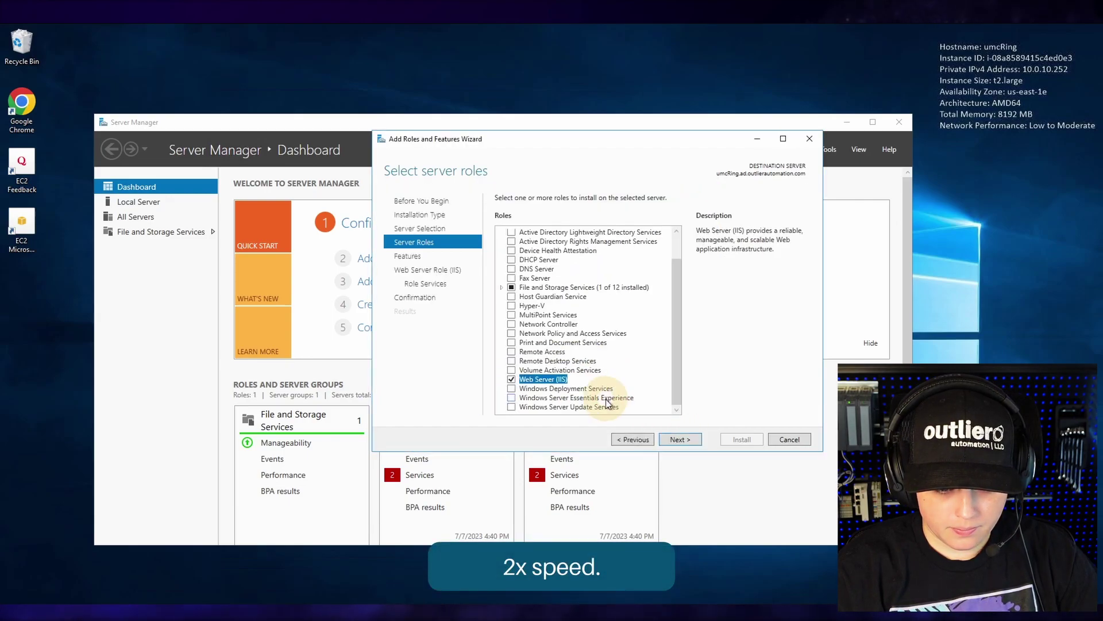
{"action": "left_click", "coordinate": [679, 440]}
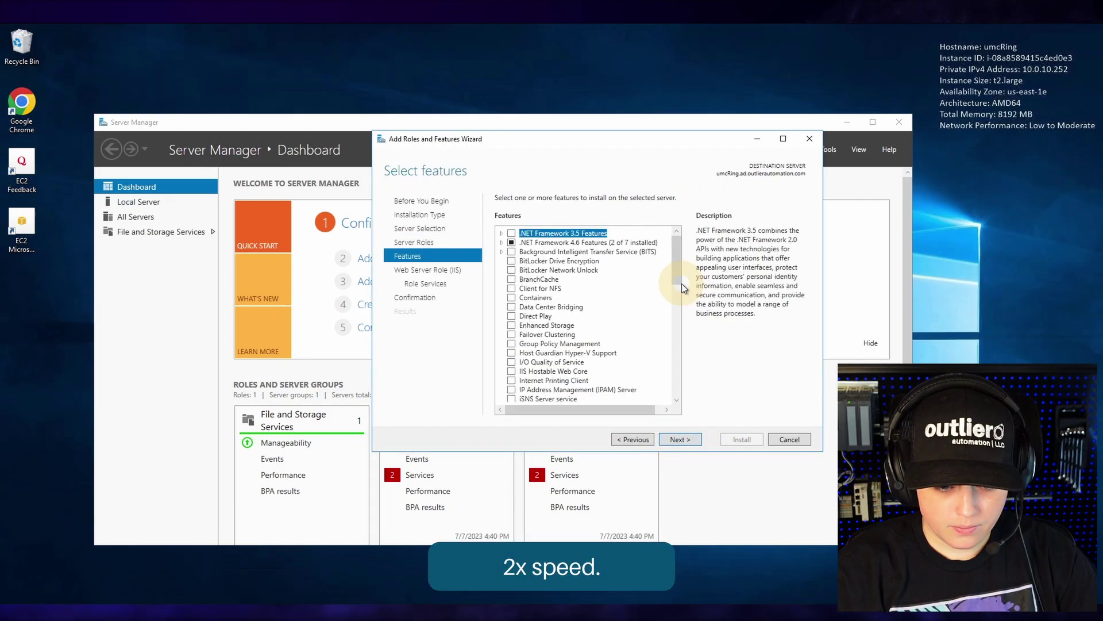
- Add ASP.NET 4.6, IIS Management Scripts and Tools, and IIS Management Service
{"action": "left_click", "coordinate": [502, 243]}
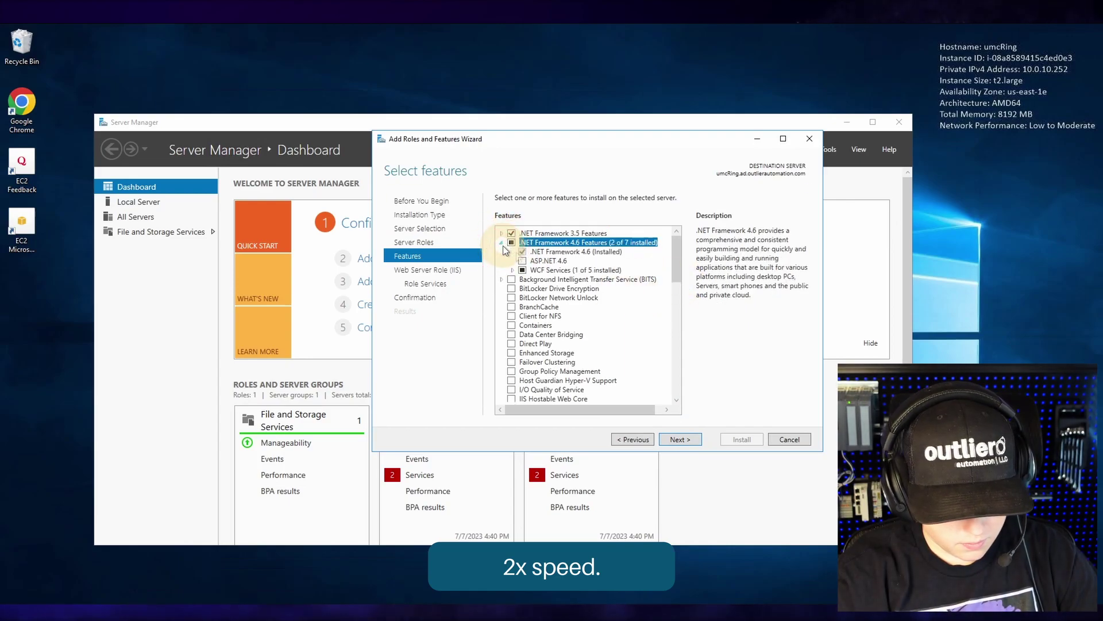
{"action": "left_click", "coordinate": [523, 262]}
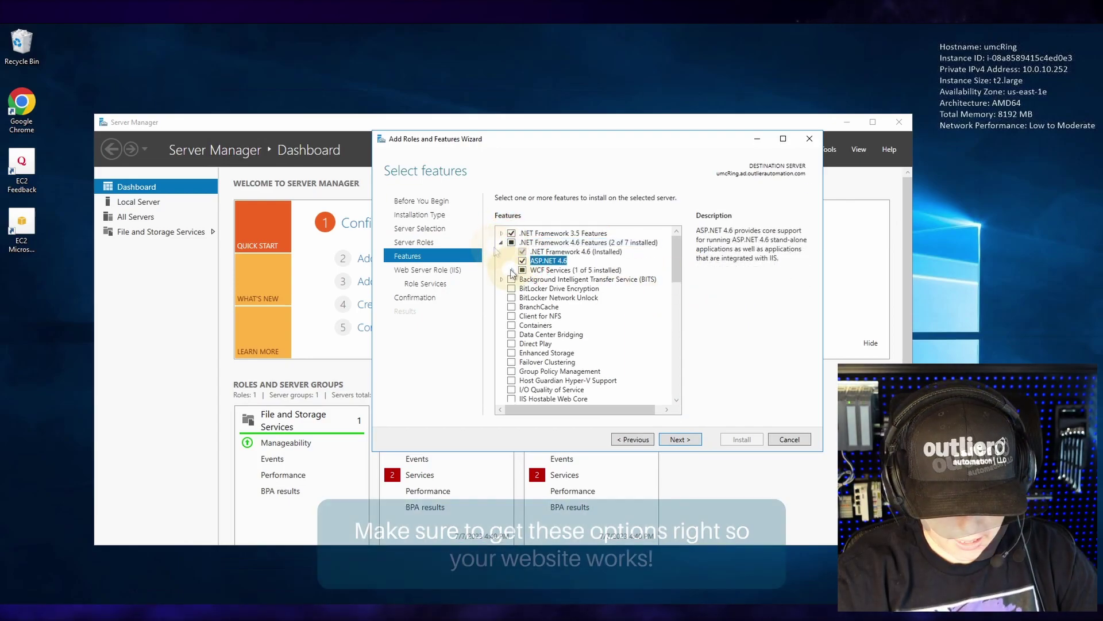
{"action": "left_click", "coordinate": [511, 271]}
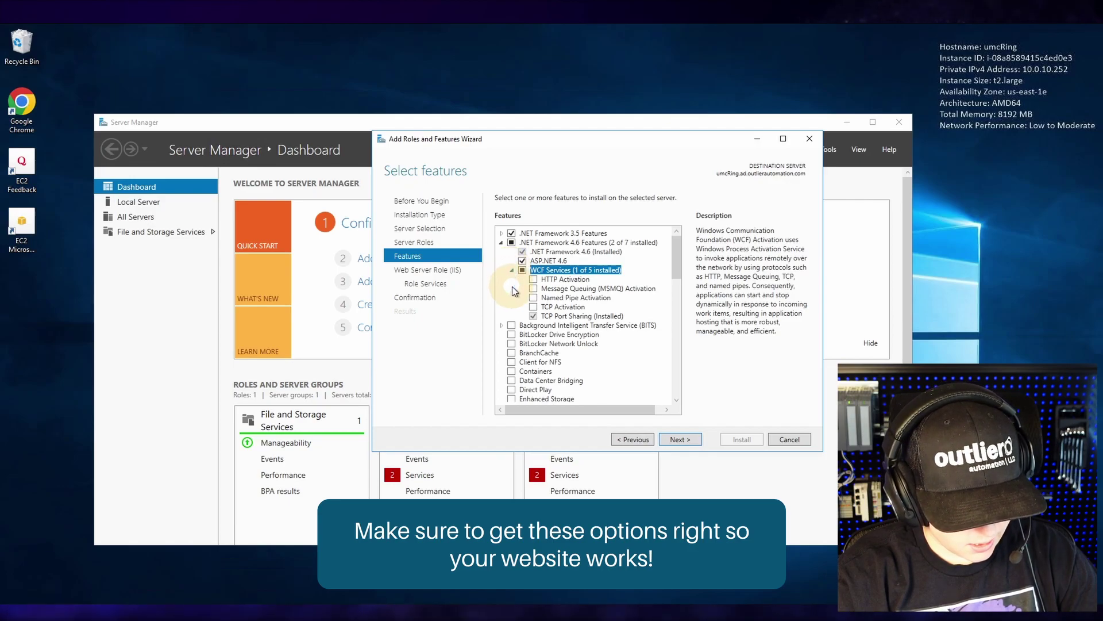
{"action": "scroll", "coordinate": [514, 290], "scroll_direction": "down", "scroll_amount": 5}
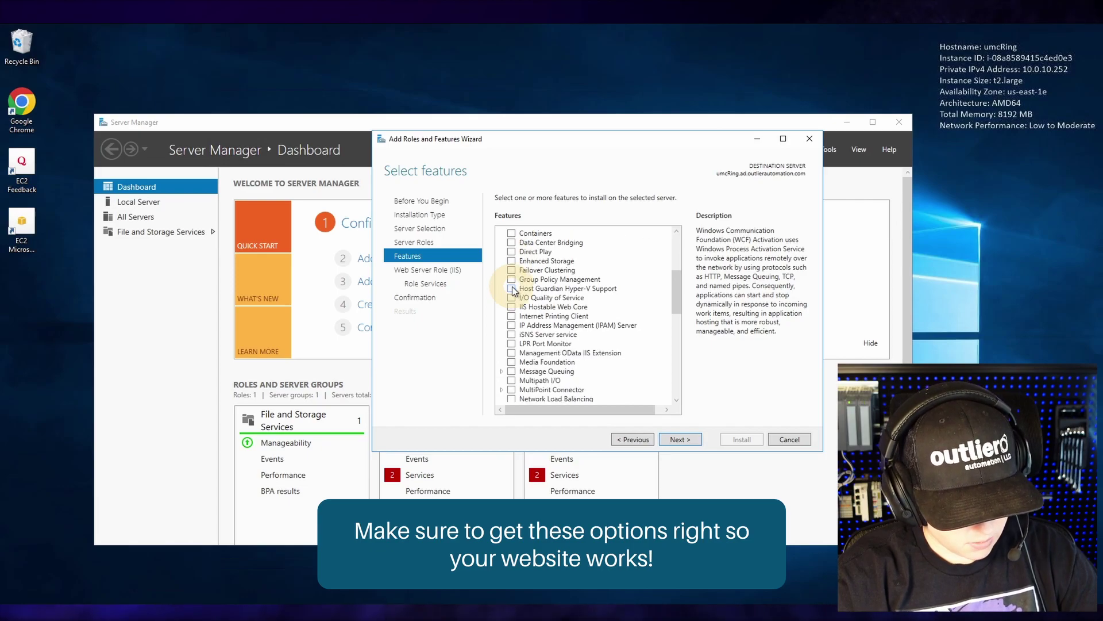
{"action": "scroll", "coordinate": [514, 290], "scroll_direction": "down", "scroll_amount": 10}
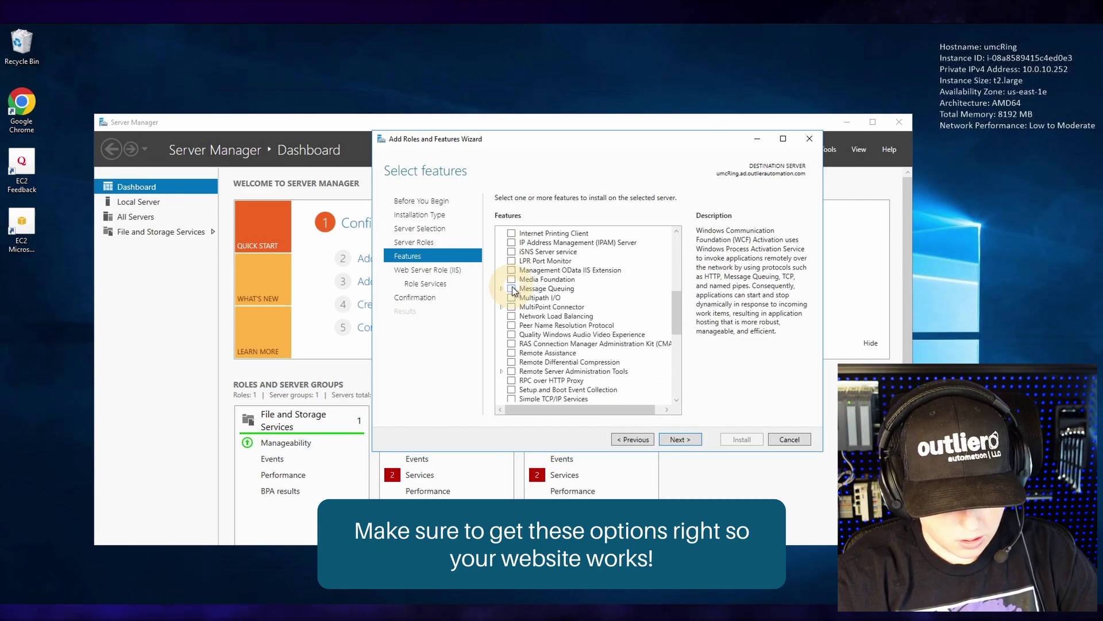
{"action": "scroll", "coordinate": [528, 391], "scroll_direction": "down", "scroll_amount": 2}
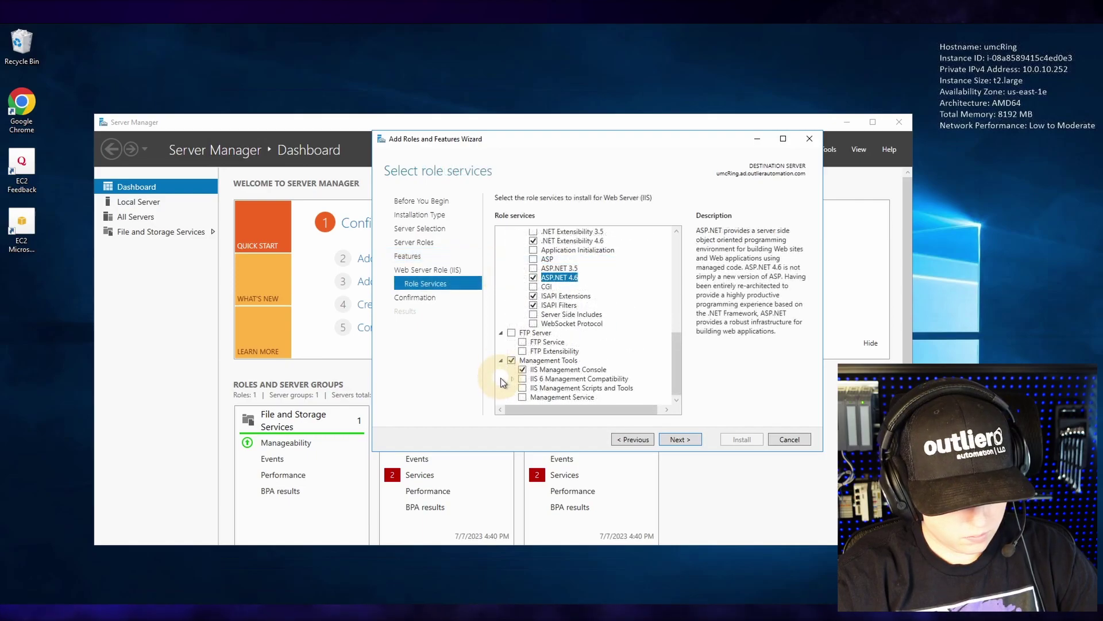
{"action": "left_click", "coordinate": [522, 389]}
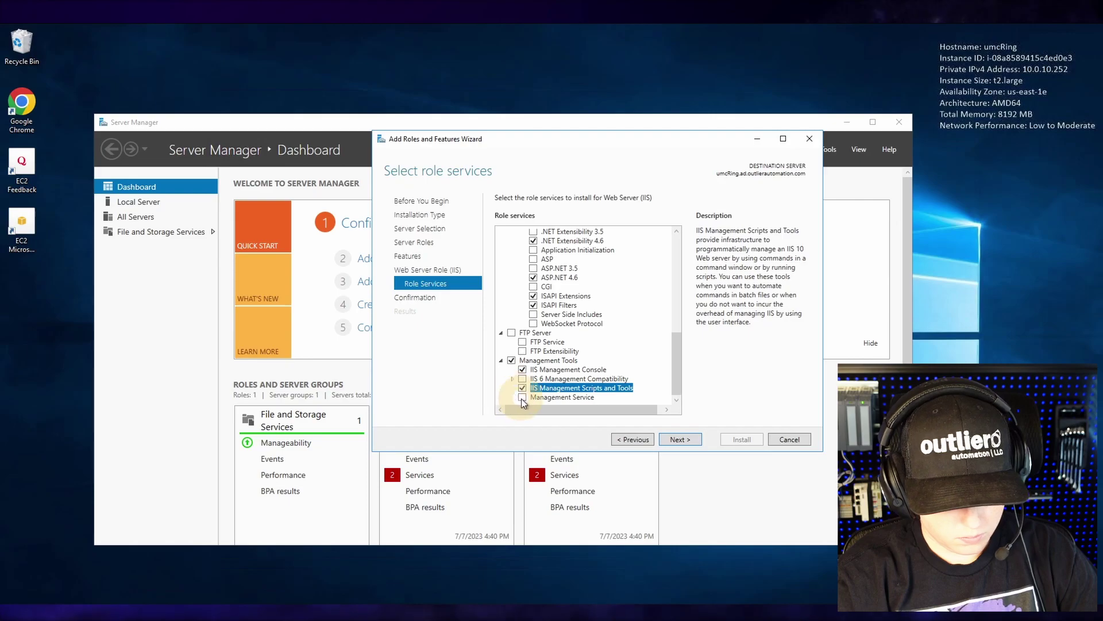
{"action": "left_click", "coordinate": [521, 397]}
{"action": "scroll", "coordinate": [513, 398], "scroll_direction": "up", "scroll_amount": 1}
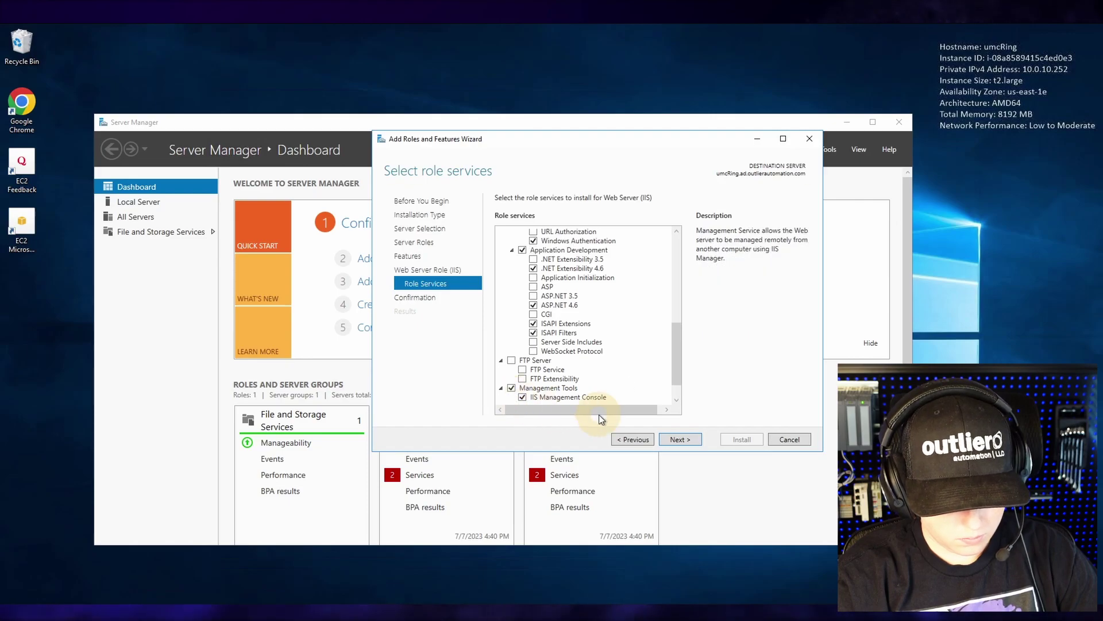
{"action": "left_click", "coordinate": [665, 440]}
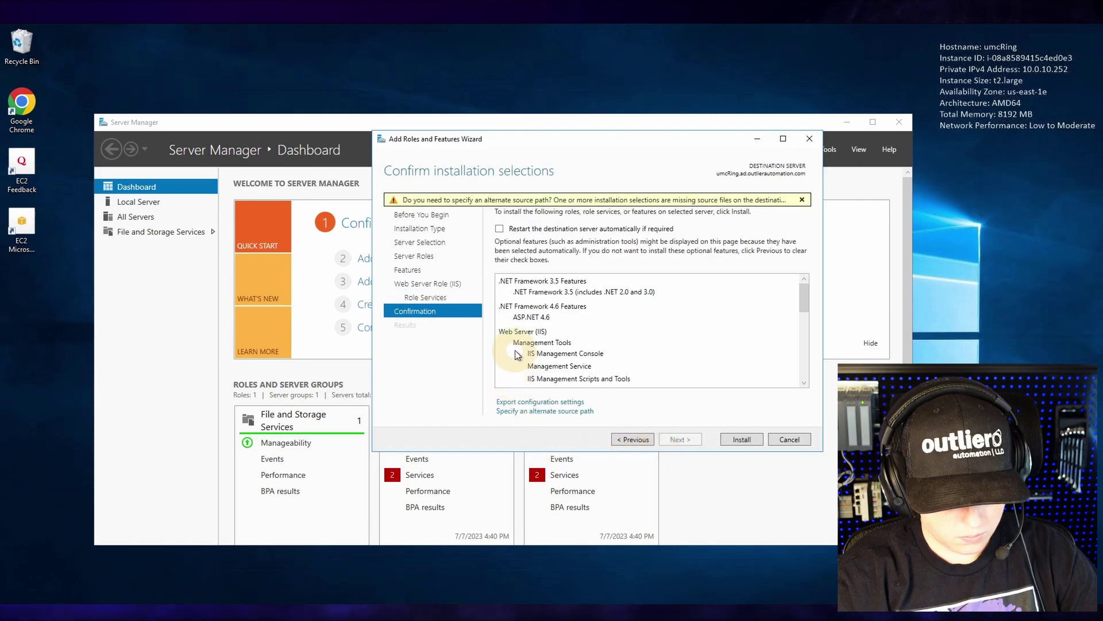
- Allow automatic restart, install the selected roles and features, and close the wizard
{"action": "left_click", "coordinate": [499, 228]}
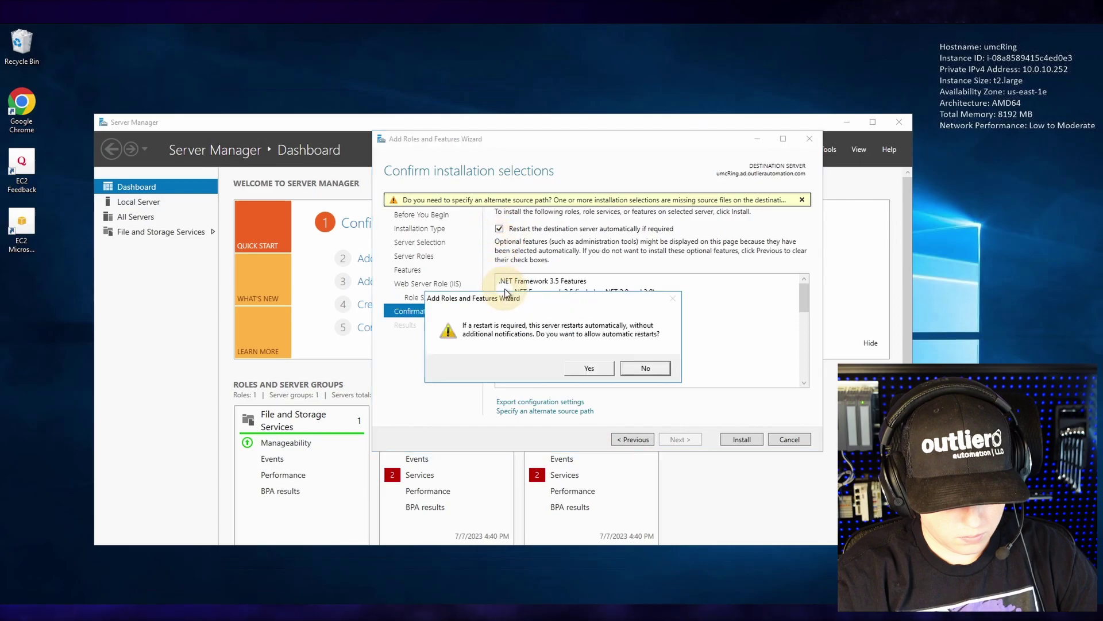
{"action": "left_click", "coordinate": [577, 368]}
{"action": "left_click", "coordinate": [741, 439]}
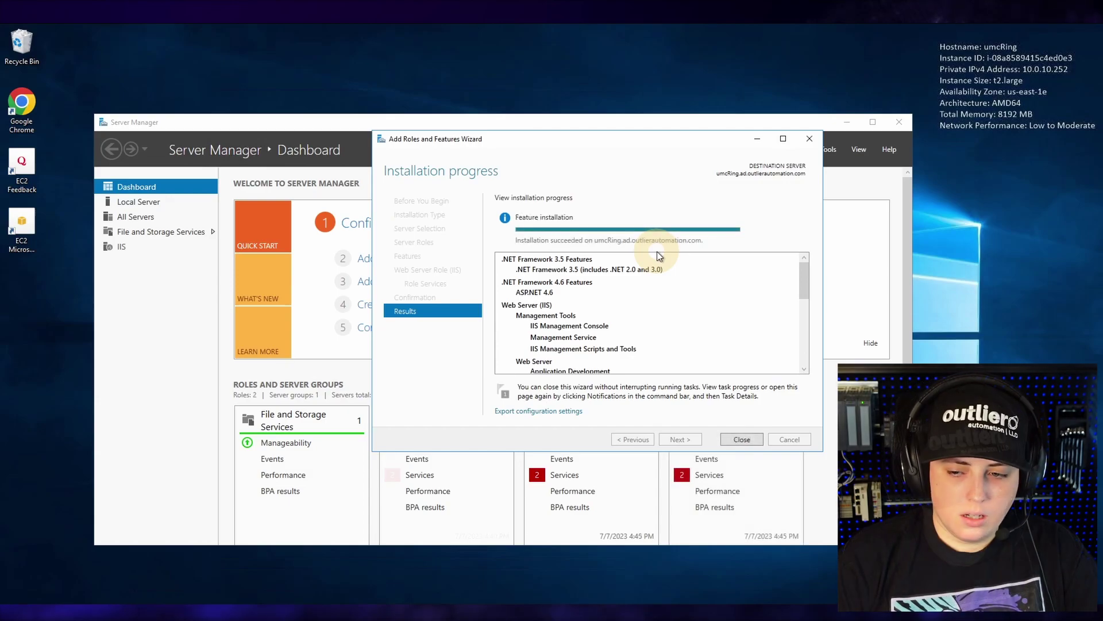
{"action": "left_click", "coordinate": [729, 439]}
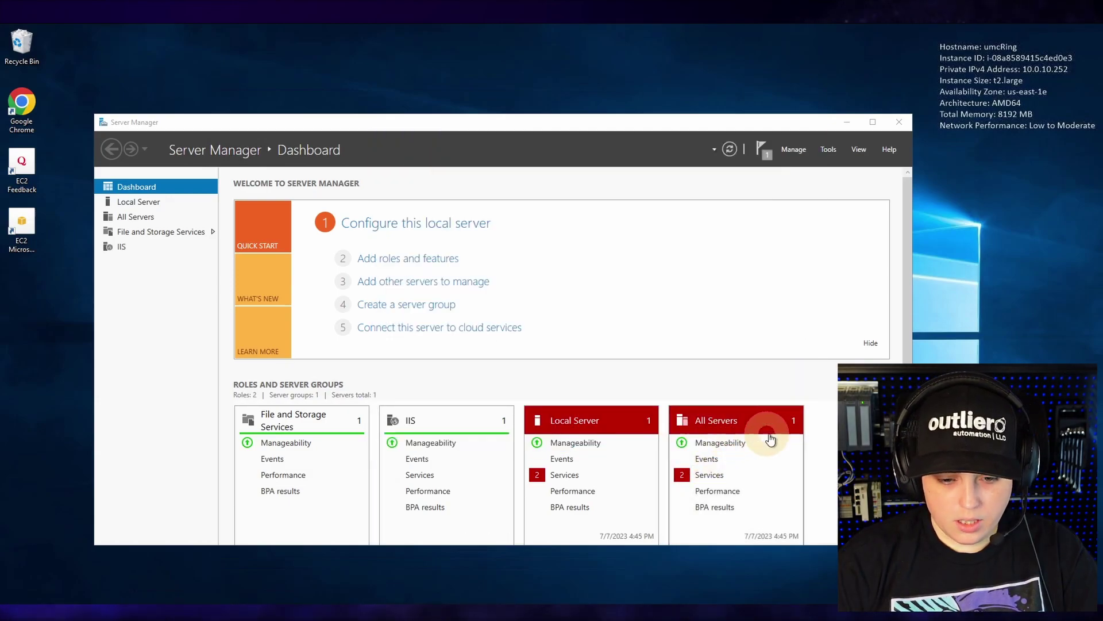
{"action": "left_click", "coordinate": [821, 151]}
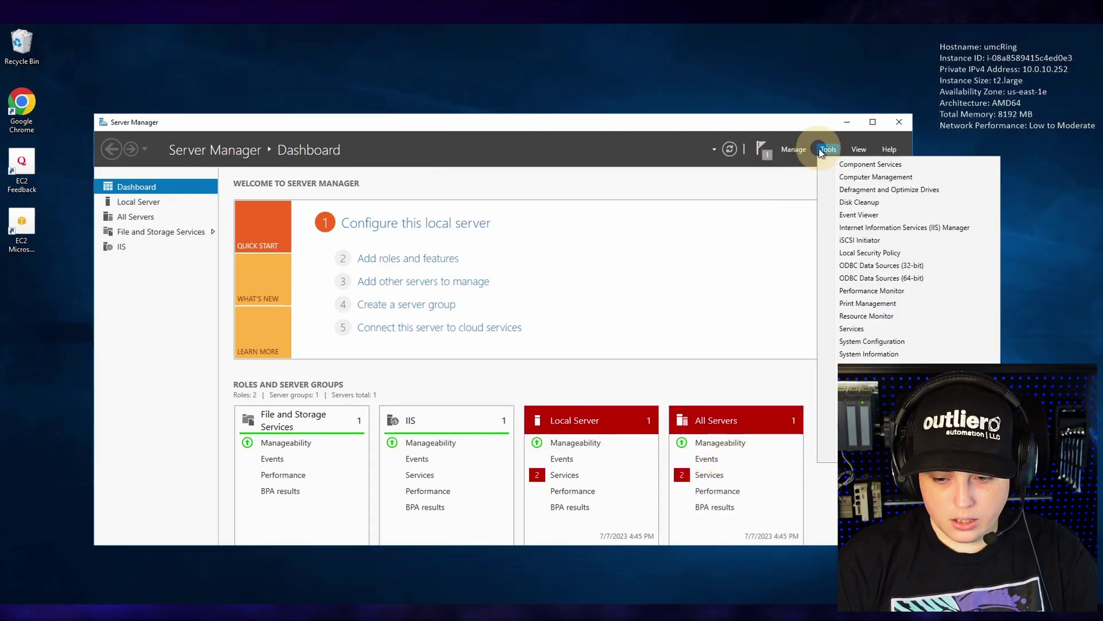
- Open IIS Manager, expand the UMCRING server to show its sites, and launch Google Chrome
{"action": "left_click", "coordinate": [844, 229]}
{"action": "left_click", "coordinate": [432, 50]}
{"action": "left_click_drag", "start_coordinate": [546, 75], "coordinate": [568, 76]}
{"action": "left_click", "coordinate": [164, 160]}
{"action": "left_click", "coordinate": [174, 180]}
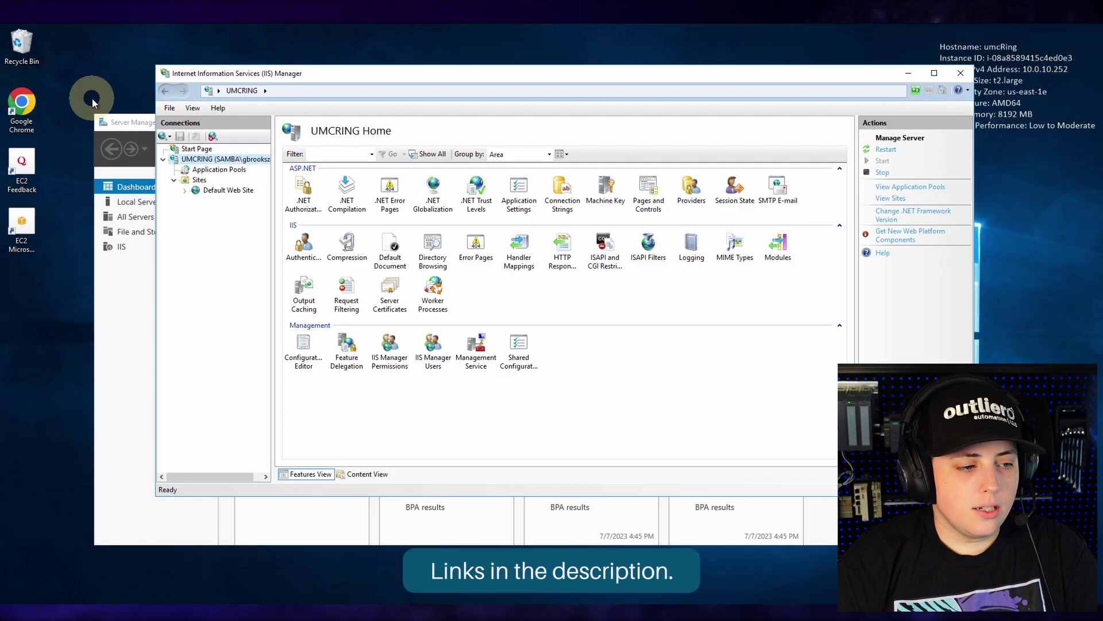
{"action": "double_click", "coordinate": [13, 112]}
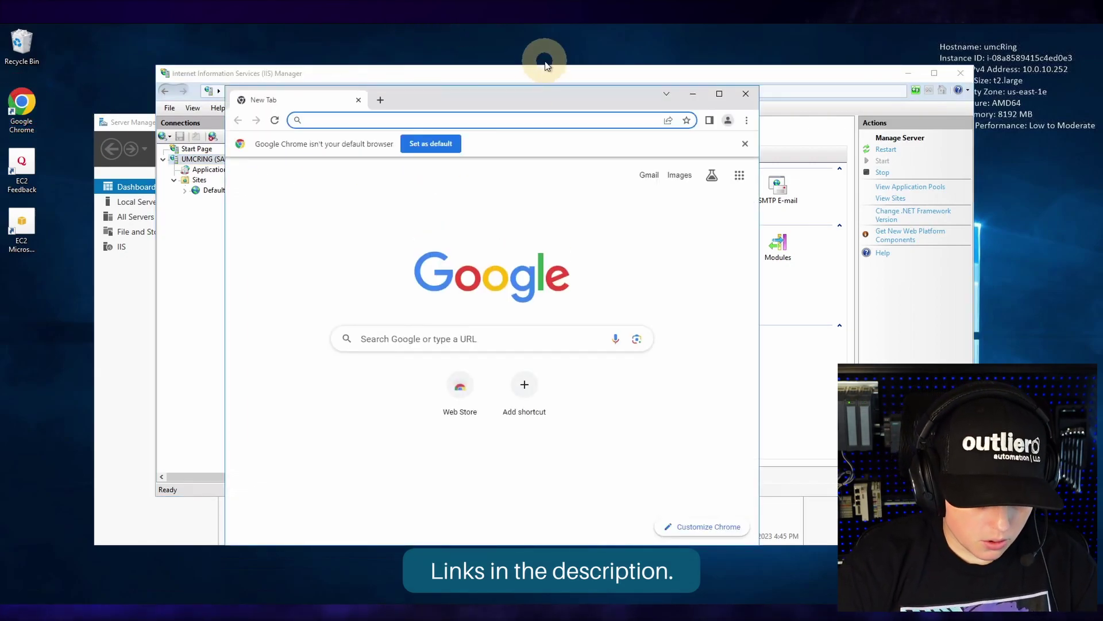
{"action": "type", "text": "www"}
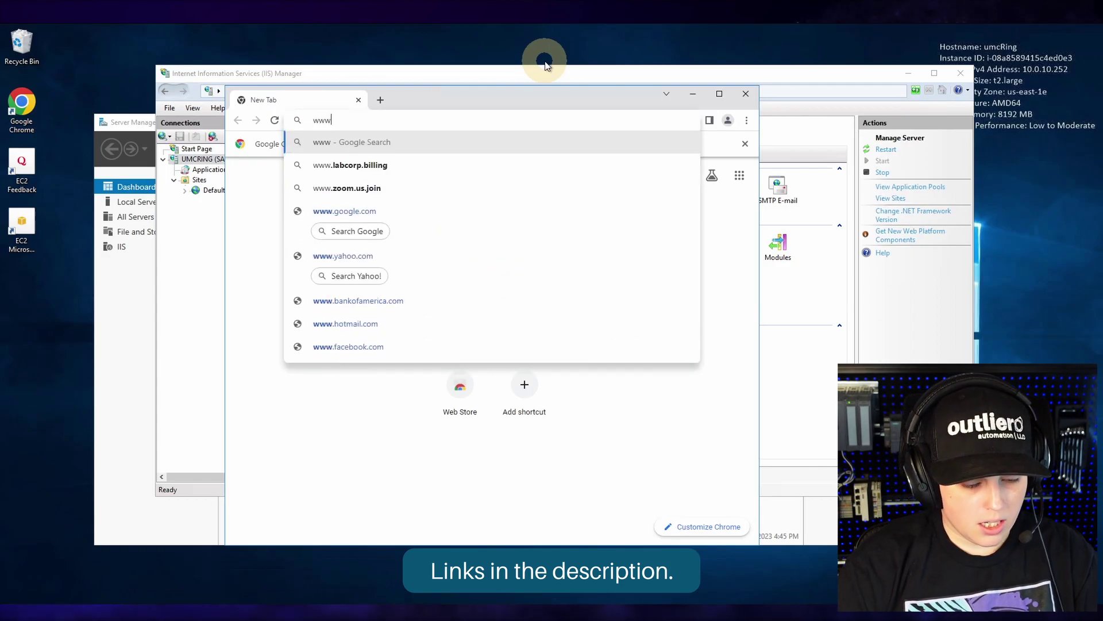
{"action": "type", "text": ".iisnet"}
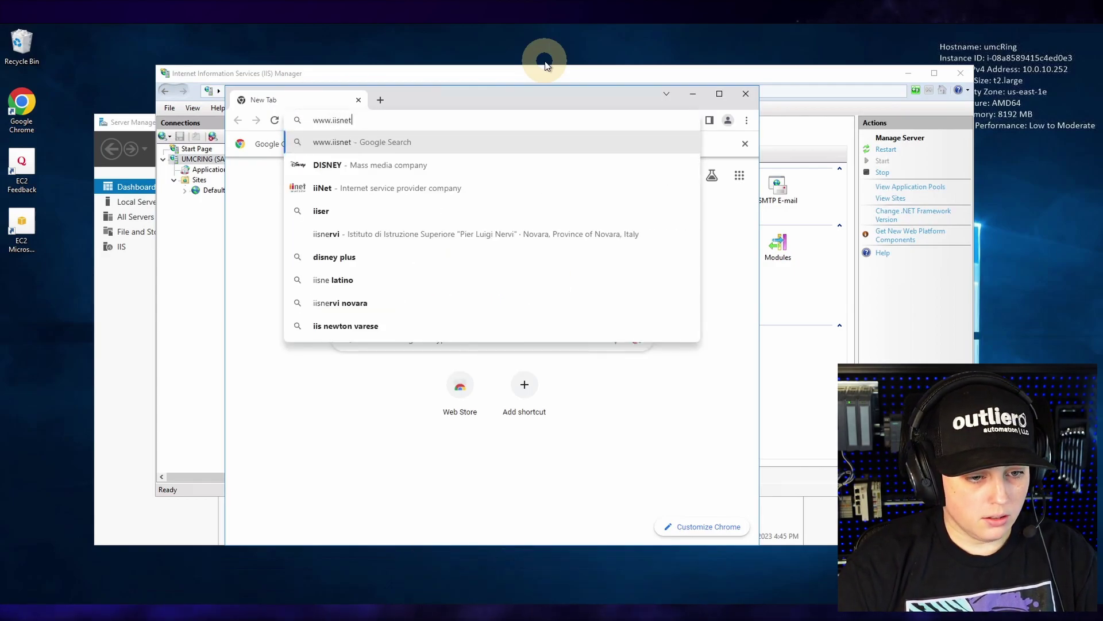
{"action": "key", "text": "BackSpace"}
{"action": "key", "text": "BackSpace"}
{"action": "key", "text": "BackSpace"}
{"action": "type", "text": ".net"}
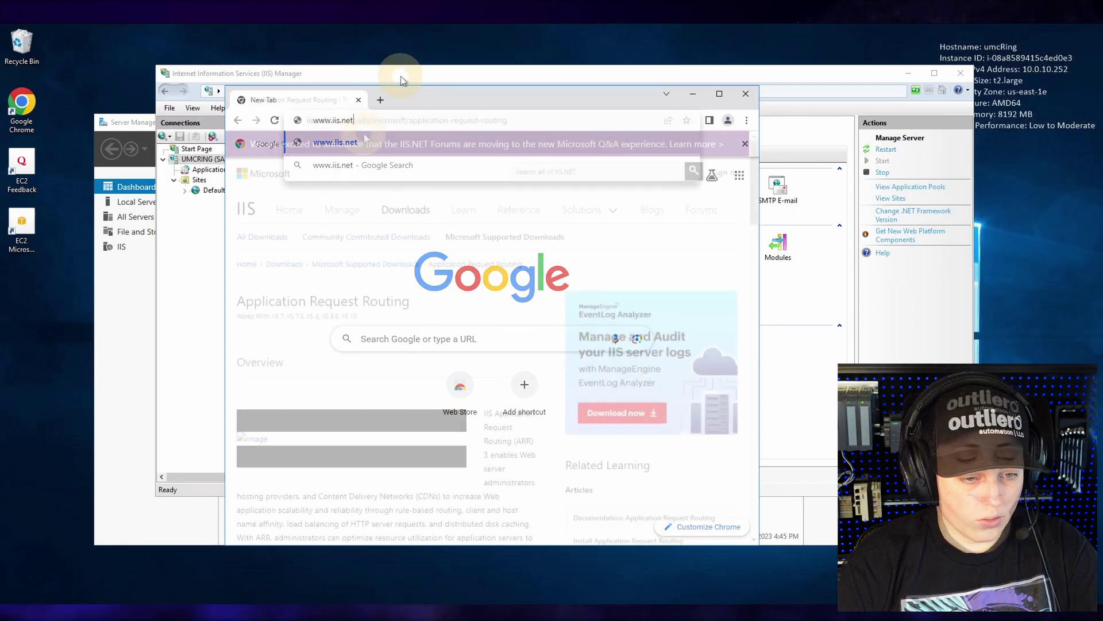
{"action": "scroll", "coordinate": [385, 196], "scroll_direction": "down", "scroll_amount": 15}
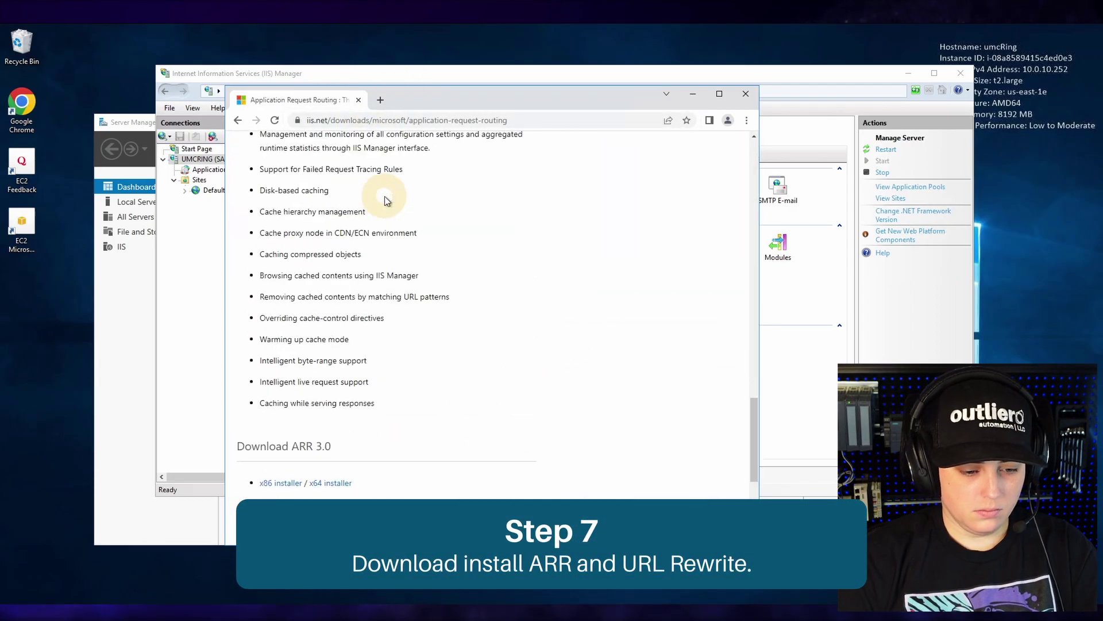
{"action": "scroll", "coordinate": [368, 459], "scroll_direction": "down", "scroll_amount": 2}
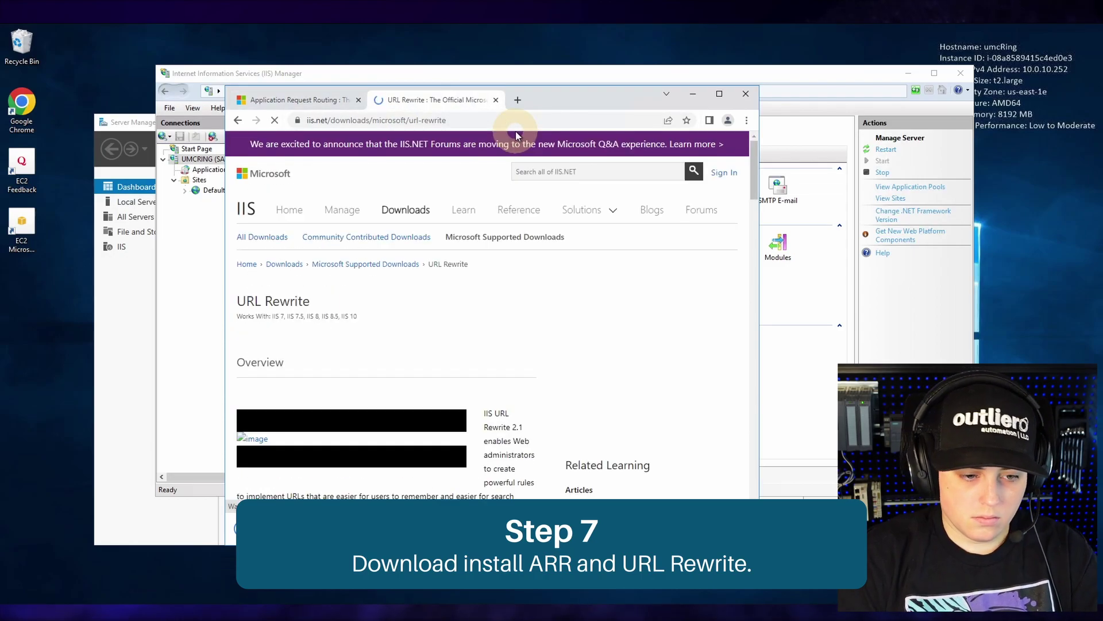
{"action": "scroll", "coordinate": [454, 195], "scroll_direction": "down", "scroll_amount": 20}
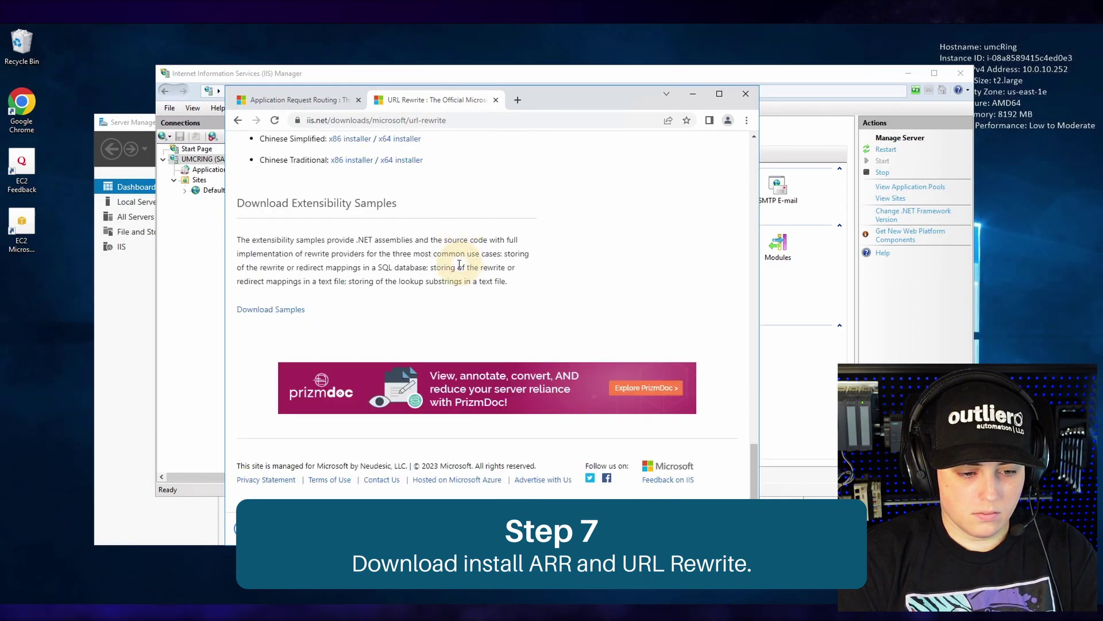
{"action": "scroll", "coordinate": [456, 264], "scroll_direction": "up", "scroll_amount": 2}
{"action": "scroll", "coordinate": [337, 199], "scroll_direction": "up", "scroll_amount": 3}
{"action": "left_click", "coordinate": [365, 257]}
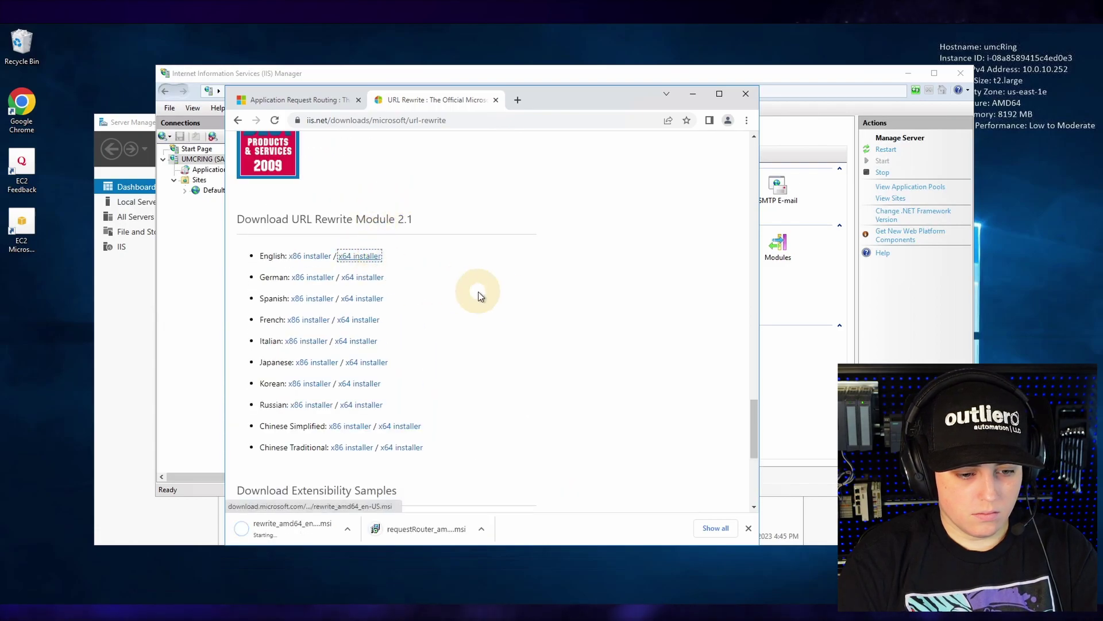
{"action": "left_click", "coordinate": [426, 527]}
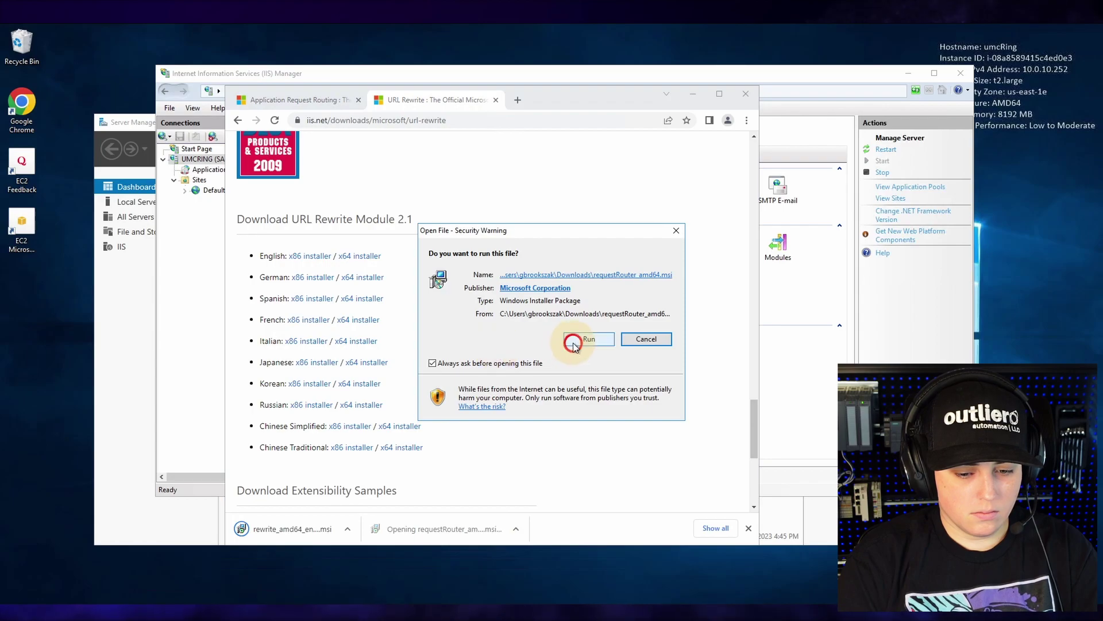
- Run the ARR 3.0 installer, accept its license terms, and install it with elevation
{"action": "left_click", "coordinate": [574, 341]}
{"action": "left_click", "coordinate": [520, 391]}
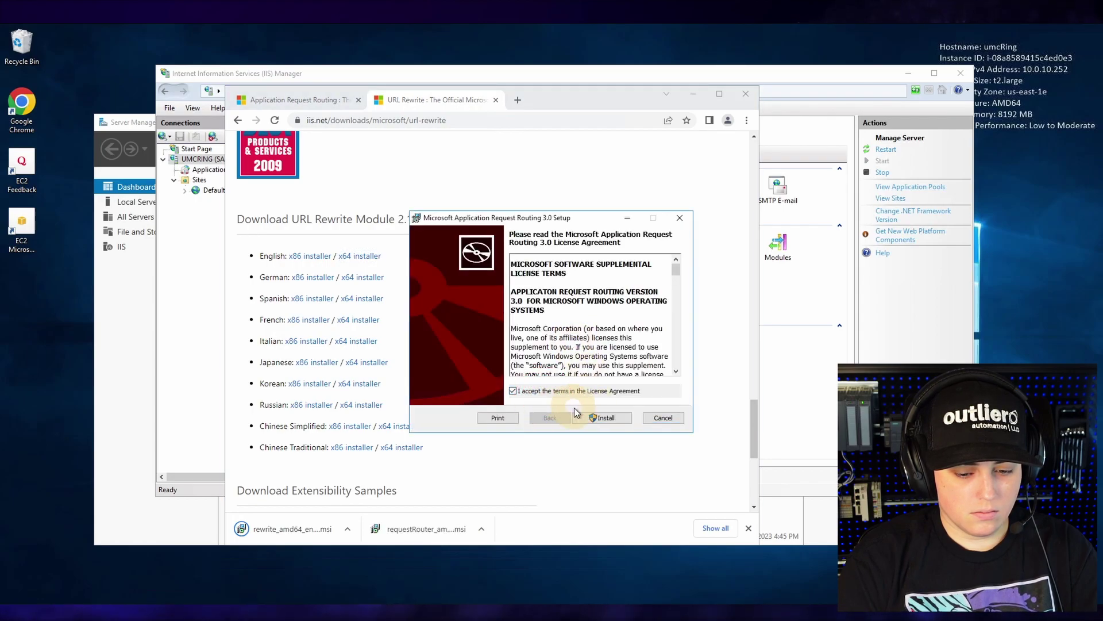
{"action": "left_click", "coordinate": [577, 413]}
{"action": "left_click", "coordinate": [524, 412]}
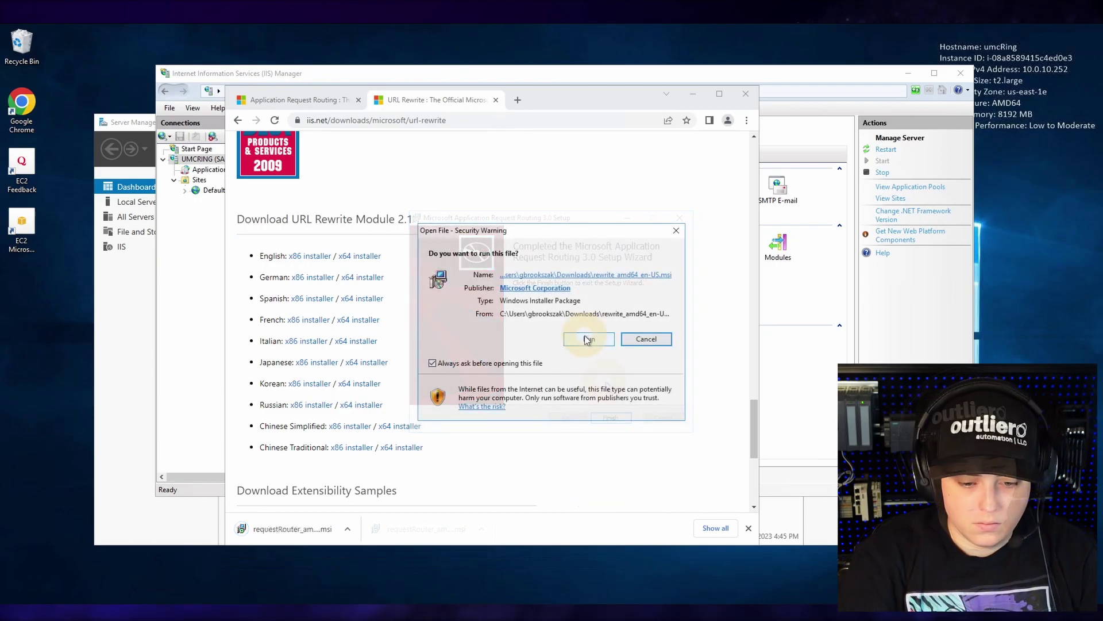
- Install URL Rewrite Module 2, then confirm both ARR Cache and URL Rewrite appear in IIS Manager
{"action": "left_click", "coordinate": [587, 339]}
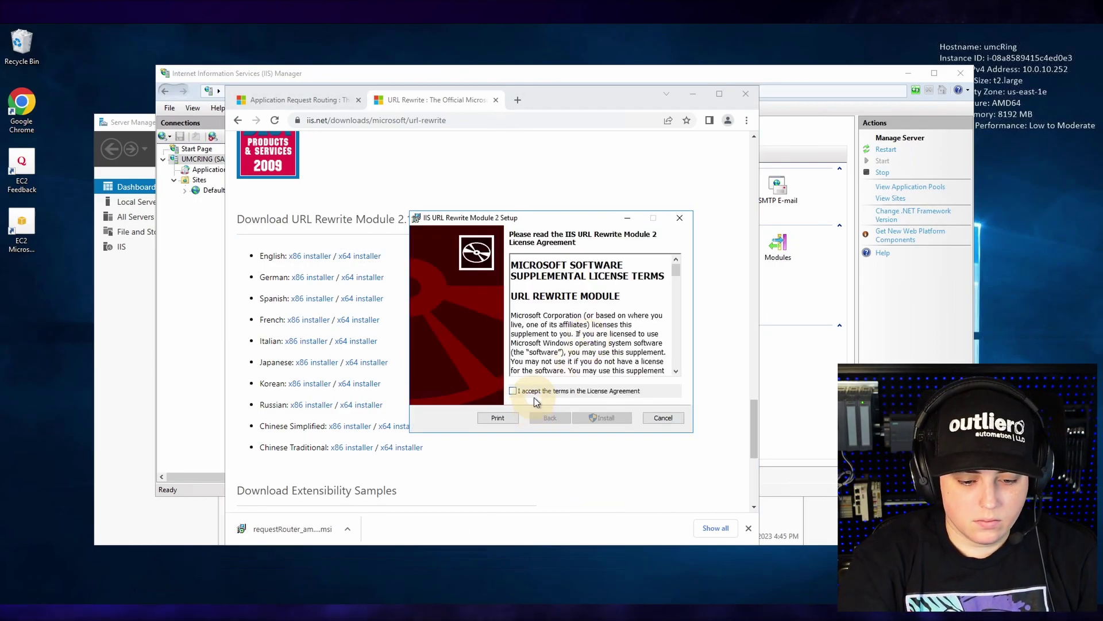
{"action": "left_click", "coordinate": [536, 395]}
{"action": "left_click", "coordinate": [595, 414]}
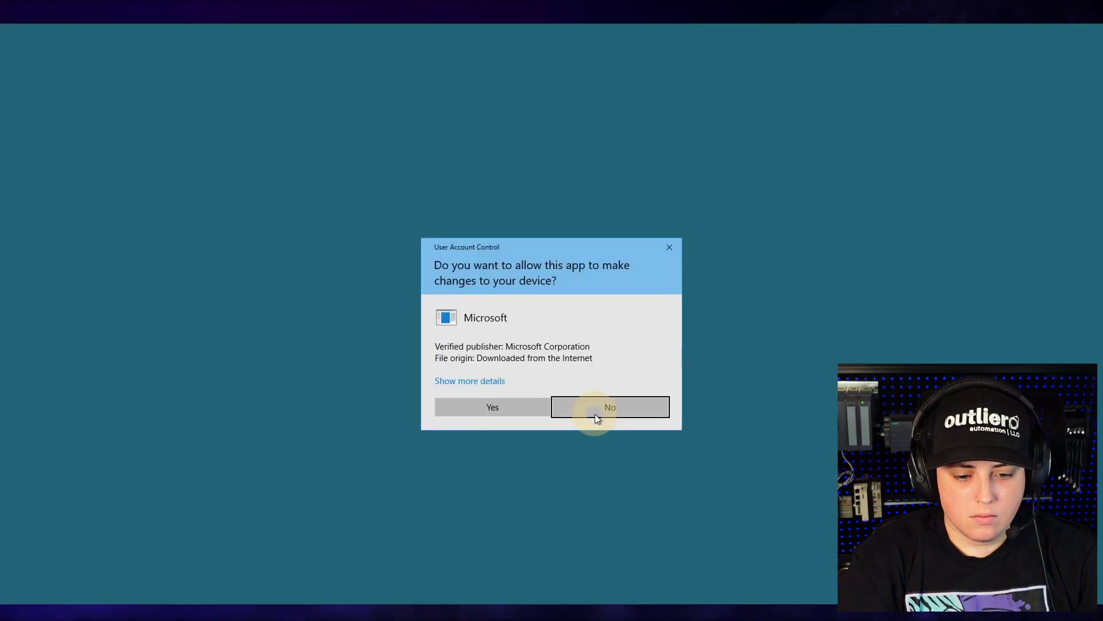
{"action": "left_click", "coordinate": [478, 407]}
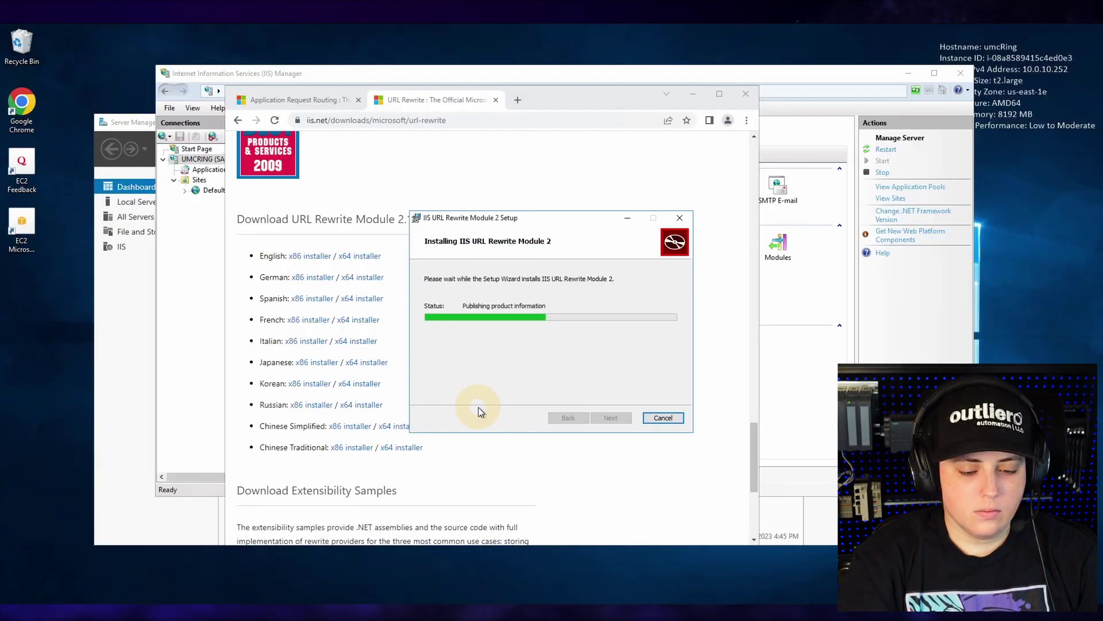
{"action": "left_click", "coordinate": [612, 418]}
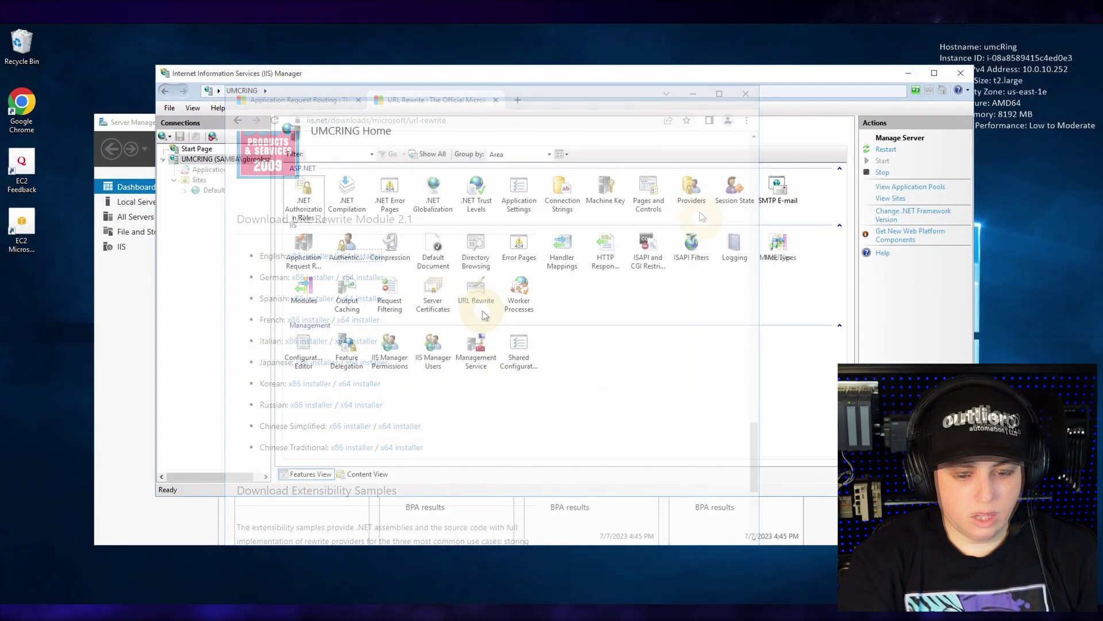
{"action": "left_click", "coordinate": [300, 241]}
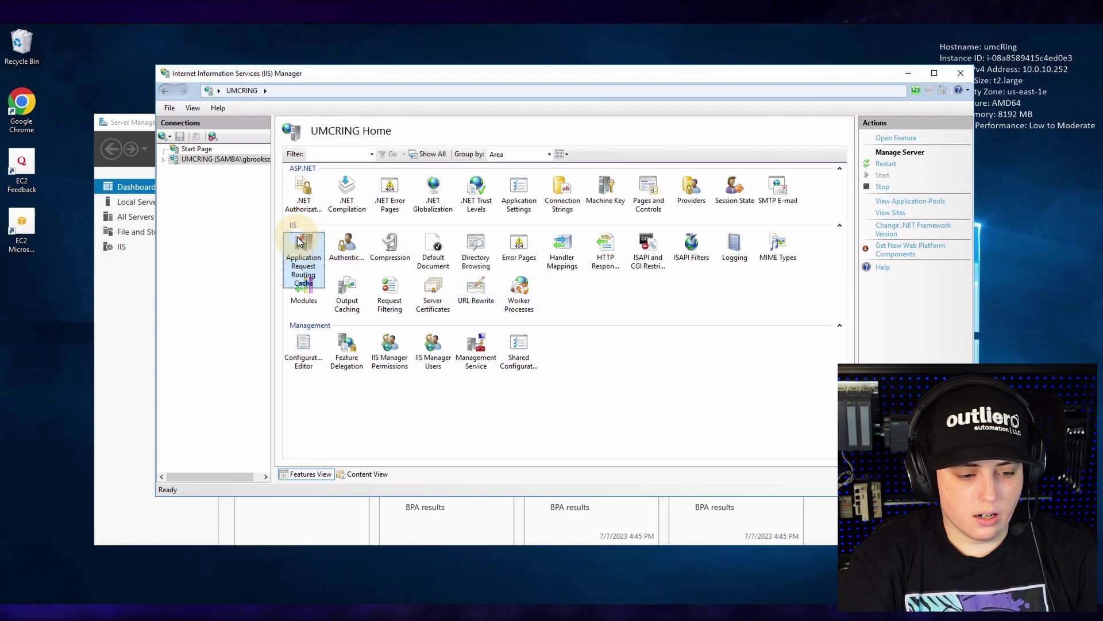
{"action": "left_click", "coordinate": [477, 293]}
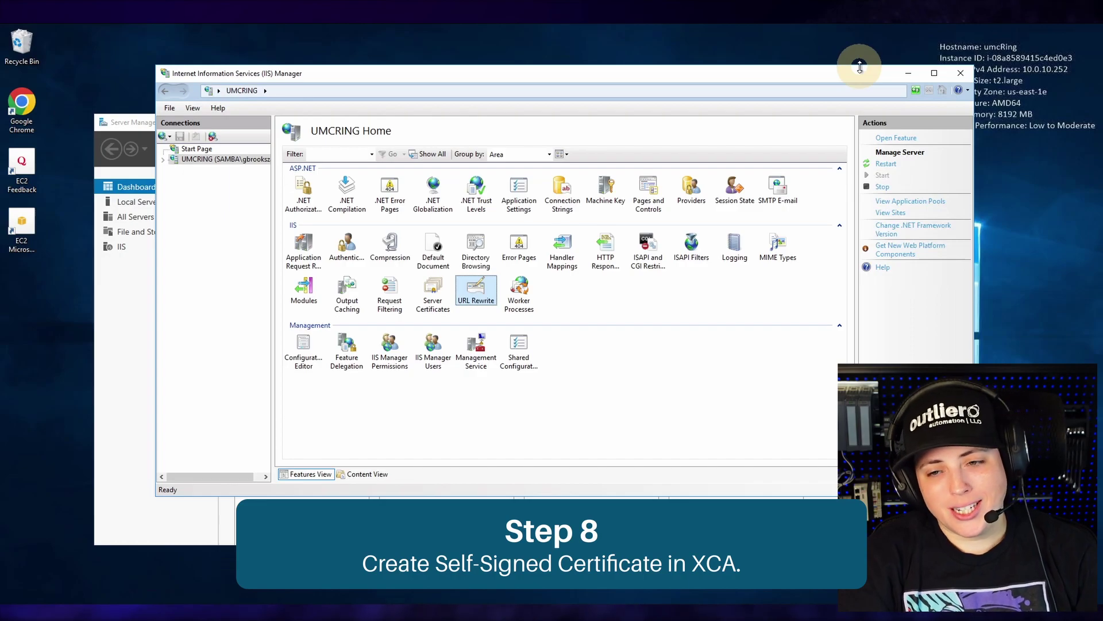
- Minimize IIS and Server Manager, then open the xca-portable-2.4.0 folder from the desktop
{"action": "left_click", "coordinate": [912, 80]}
{"action": "left_click", "coordinate": [831, 117]}
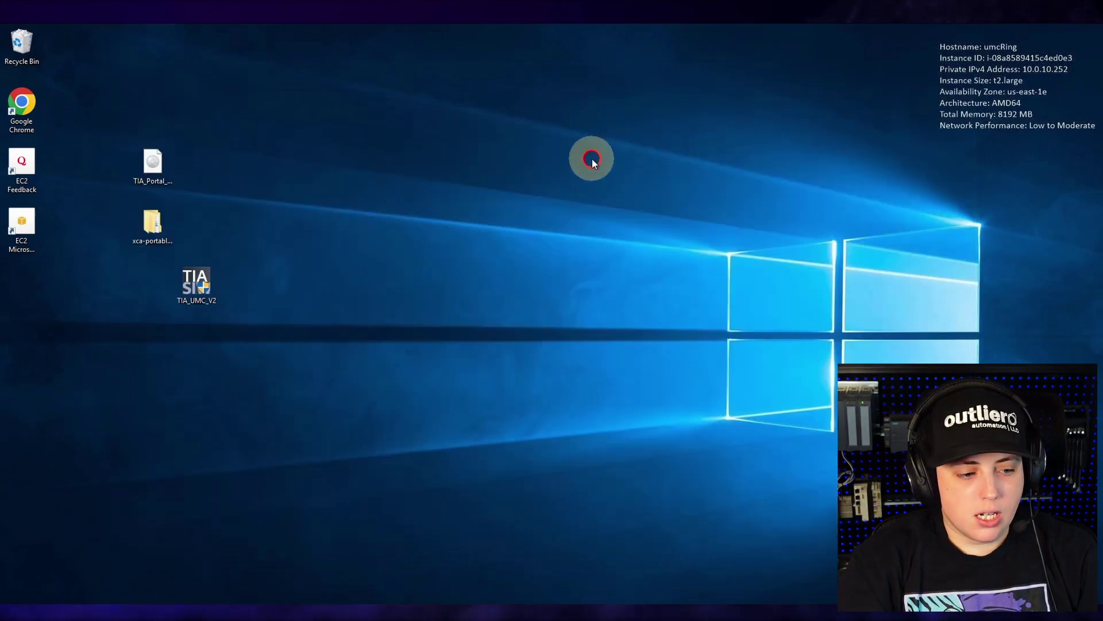
{"action": "left_click", "coordinate": [151, 224]}
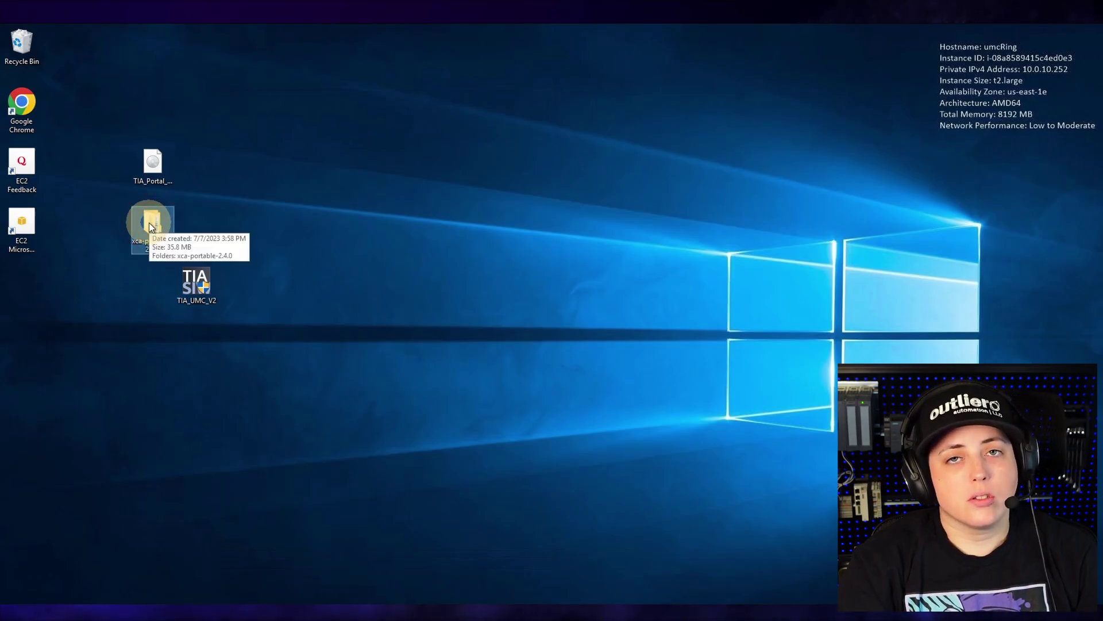
{"action": "double_click", "coordinate": [152, 224]}
{"action": "left_click_drag", "start_coordinate": [493, 266], "coordinate": [640, 144]}
{"action": "double_click", "coordinate": [392, 200]}
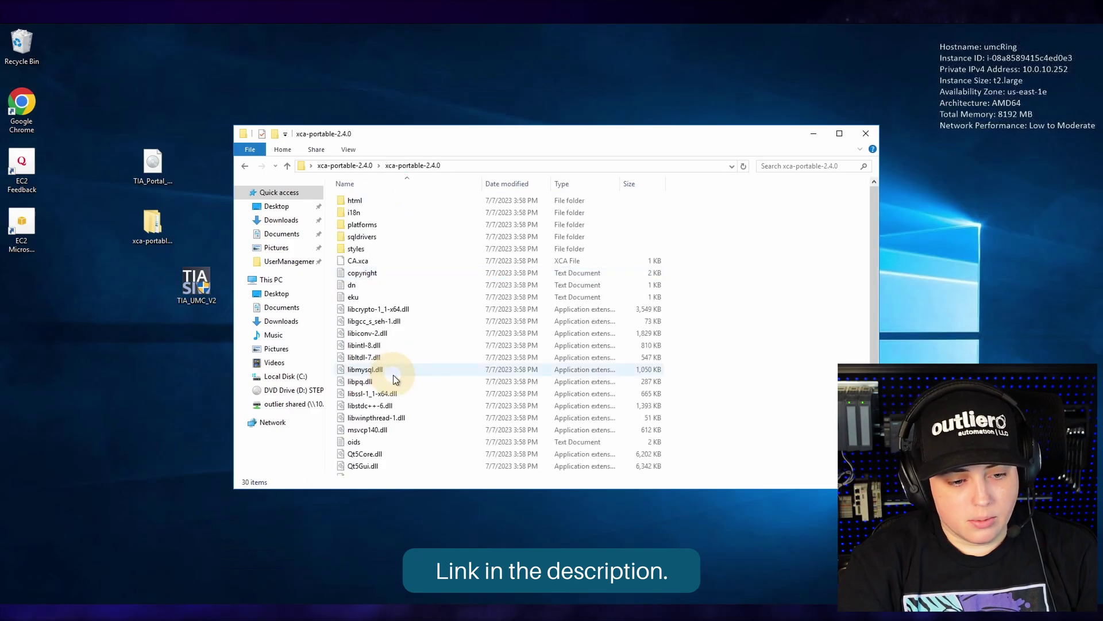
- Run the xca application as administrator and approve the elevation prompt
{"action": "scroll", "coordinate": [524, 374], "scroll_direction": "down", "scroll_amount": 3}
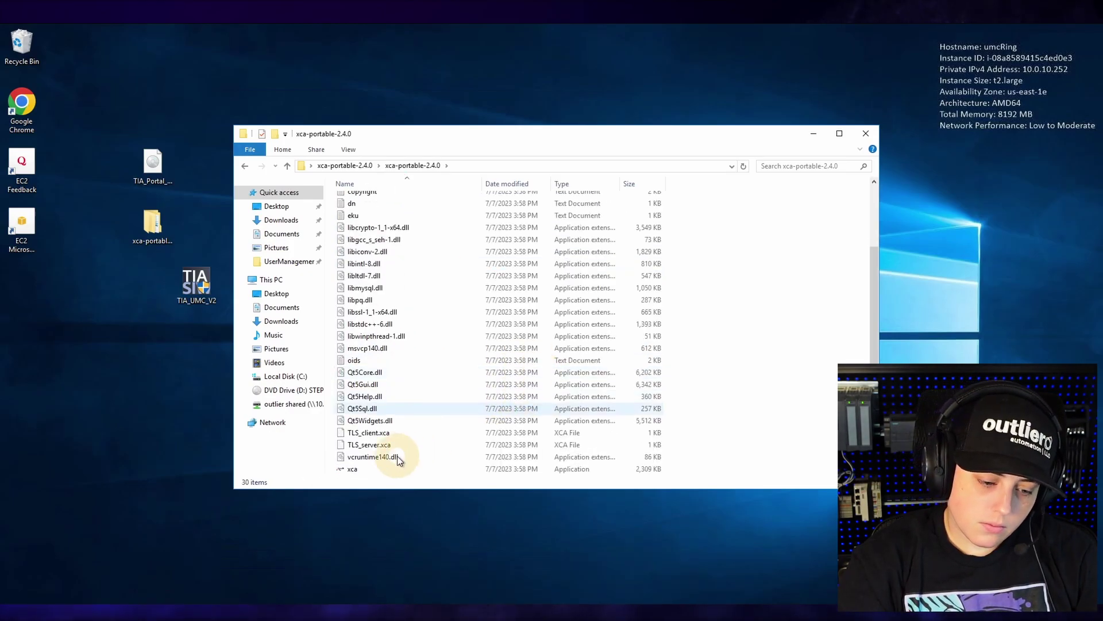
{"action": "left_click", "coordinate": [351, 471]}
{"action": "right_click", "coordinate": [351, 471]}
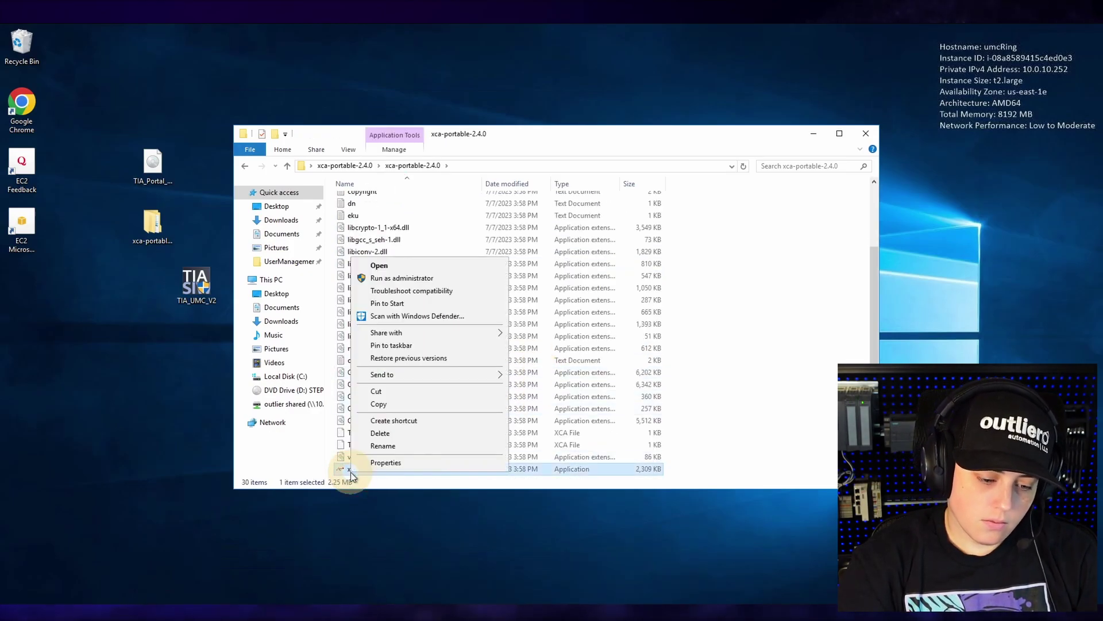
{"action": "left_click", "coordinate": [386, 279]}
{"action": "left_click", "coordinate": [485, 411]}
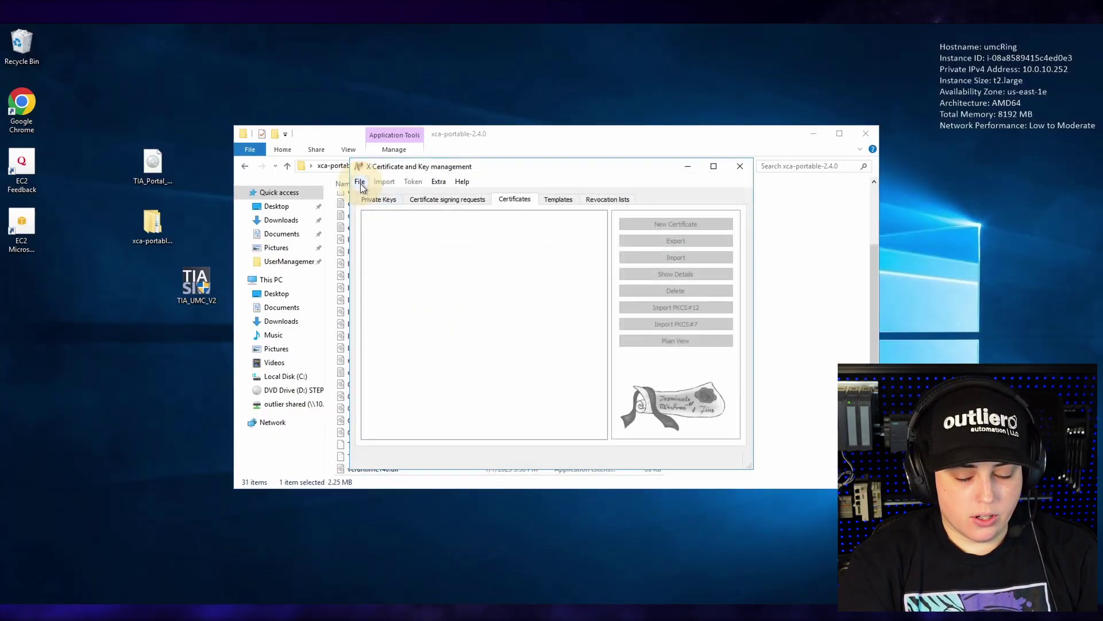
- Create a new XCA certificate database on the Desktop and protect it with a password
{"action": "left_click", "coordinate": [361, 185]}
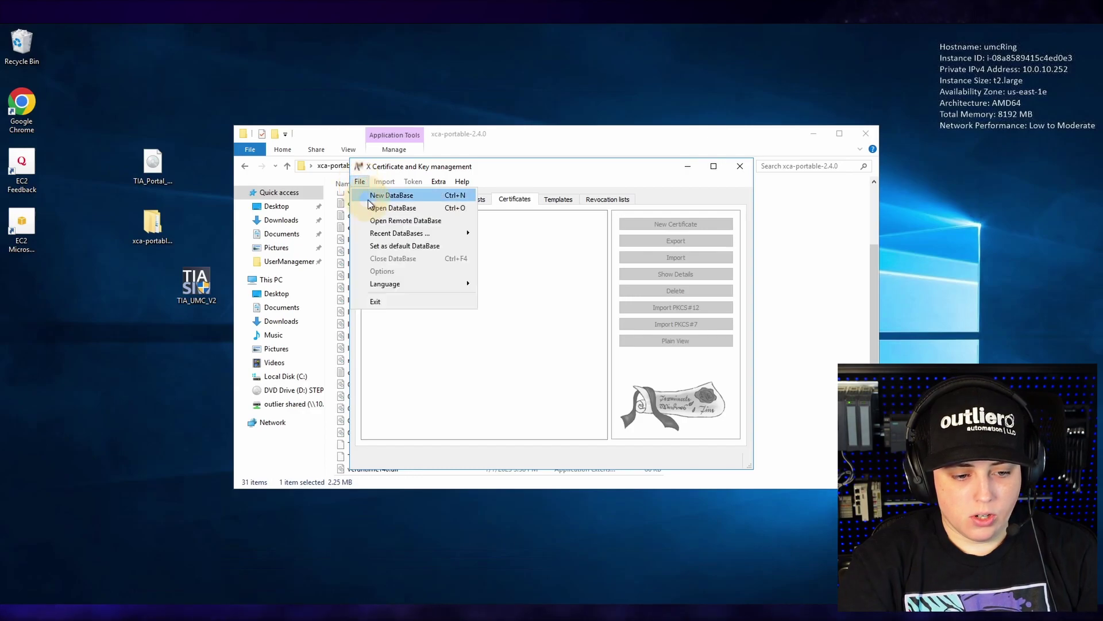
{"action": "left_click", "coordinate": [372, 203]}
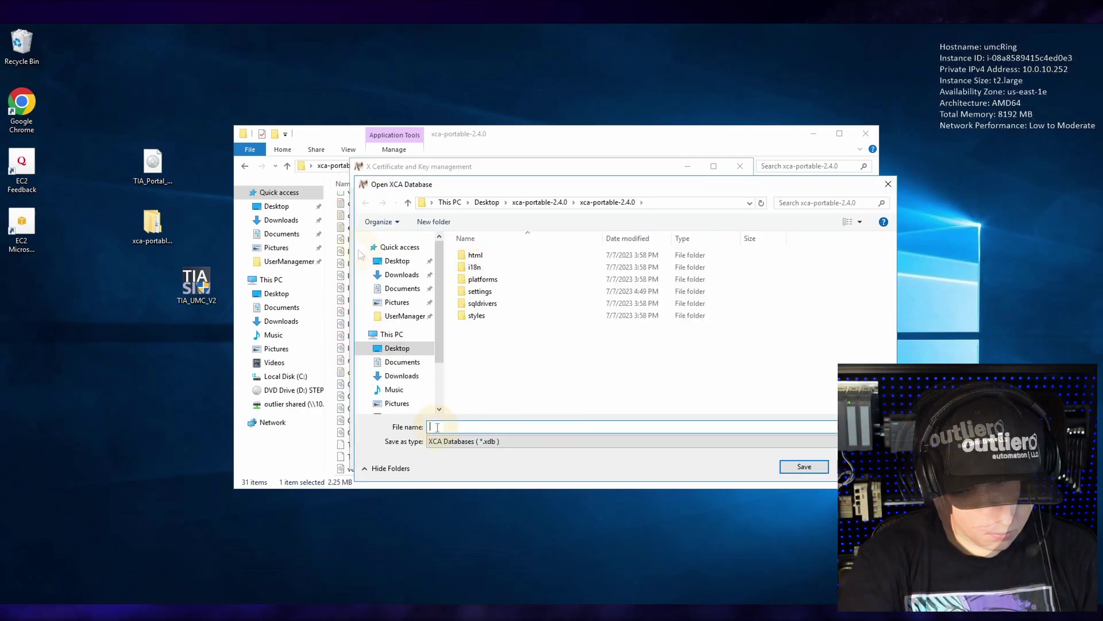
{"action": "key", "text": "Return"}
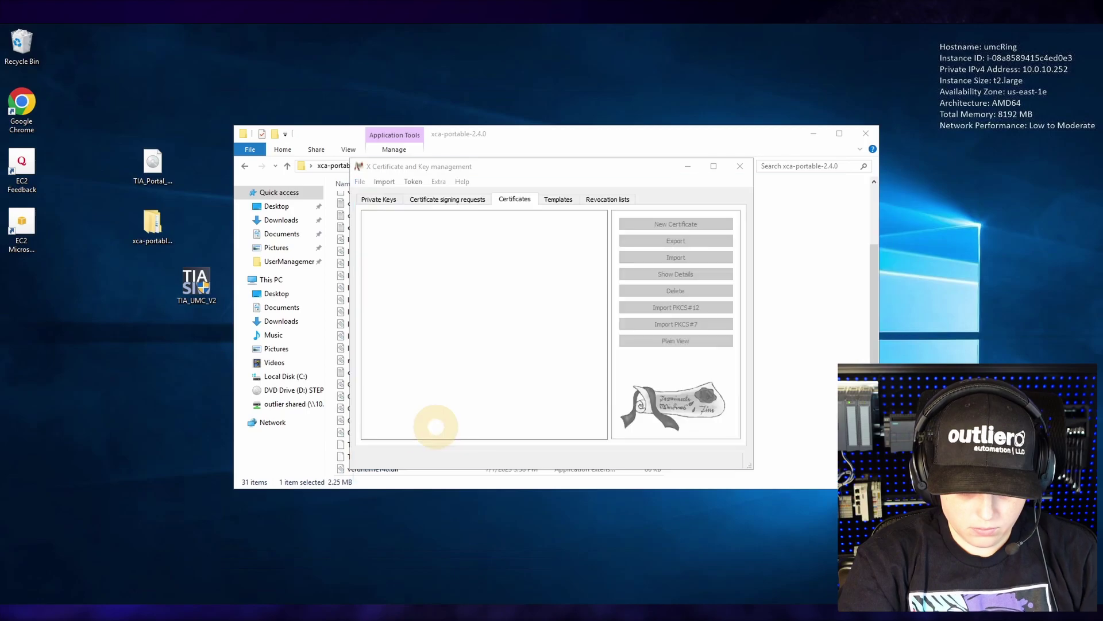
{"action": "key", "text": "Tab"}
{"action": "key", "text": "Return"}
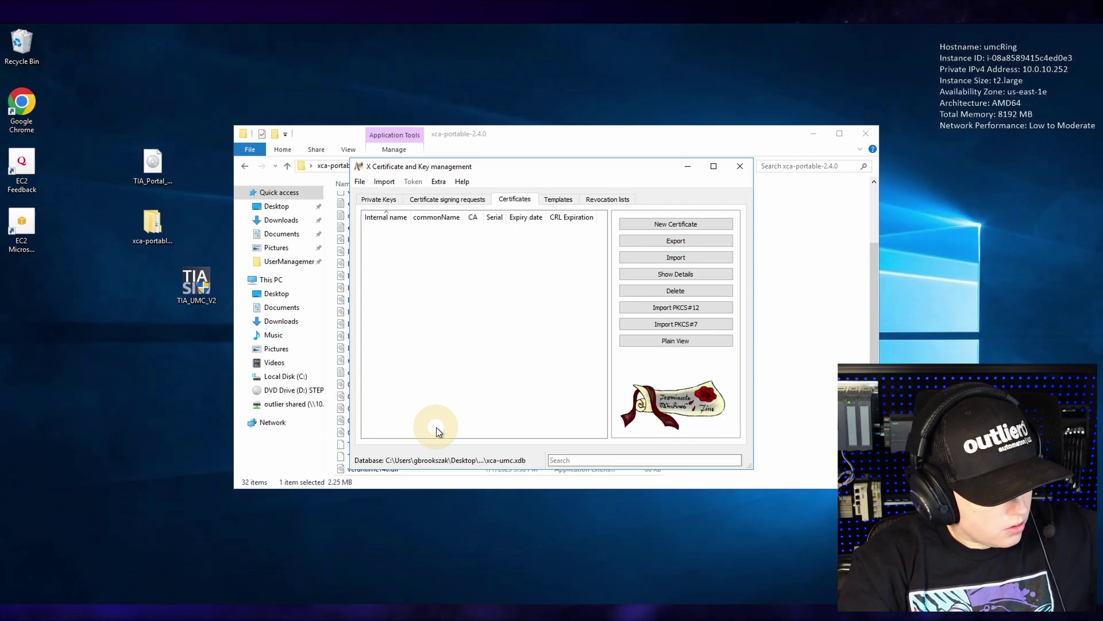
{"action": "left_click", "coordinate": [719, 225]}
- Apply the TLS_server template; set internal name umcRing, country US, common name umcRing.ad.outlierautomation.com
{"action": "left_click", "coordinate": [509, 427]}
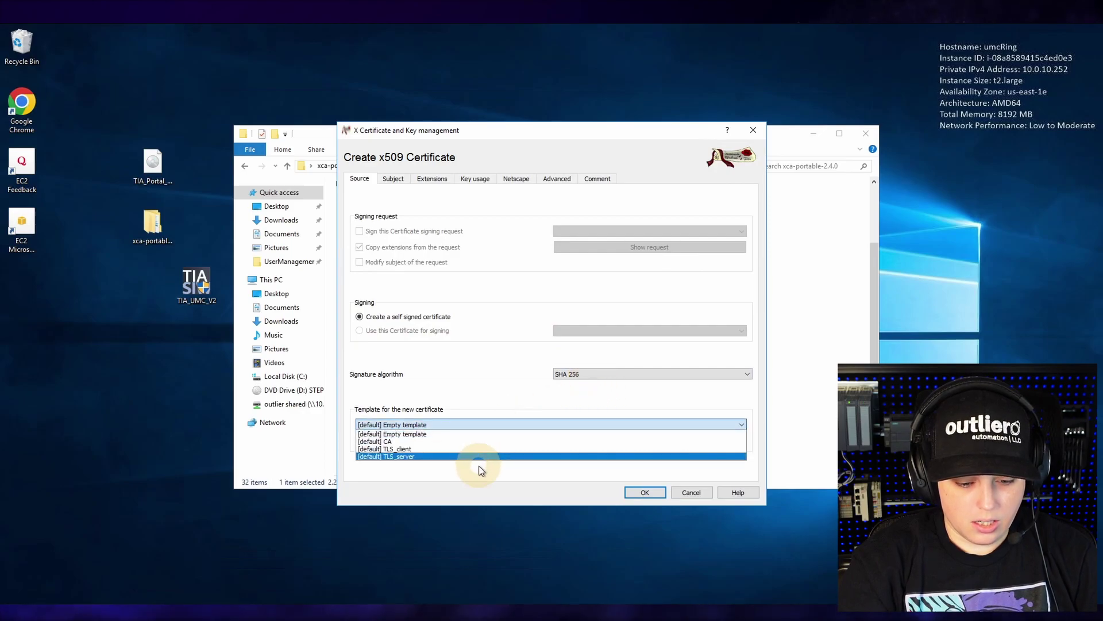
{"action": "left_click", "coordinate": [464, 457]}
{"action": "left_click", "coordinate": [714, 442]}
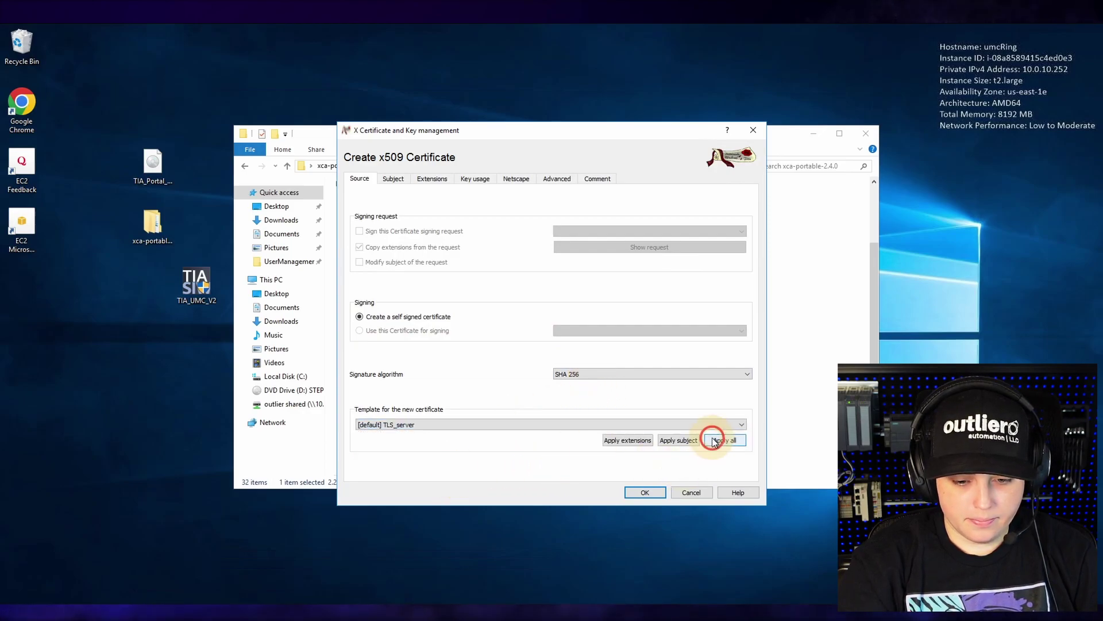
{"action": "left_click", "coordinate": [393, 179]}
{"action": "left_click", "coordinate": [452, 198]}
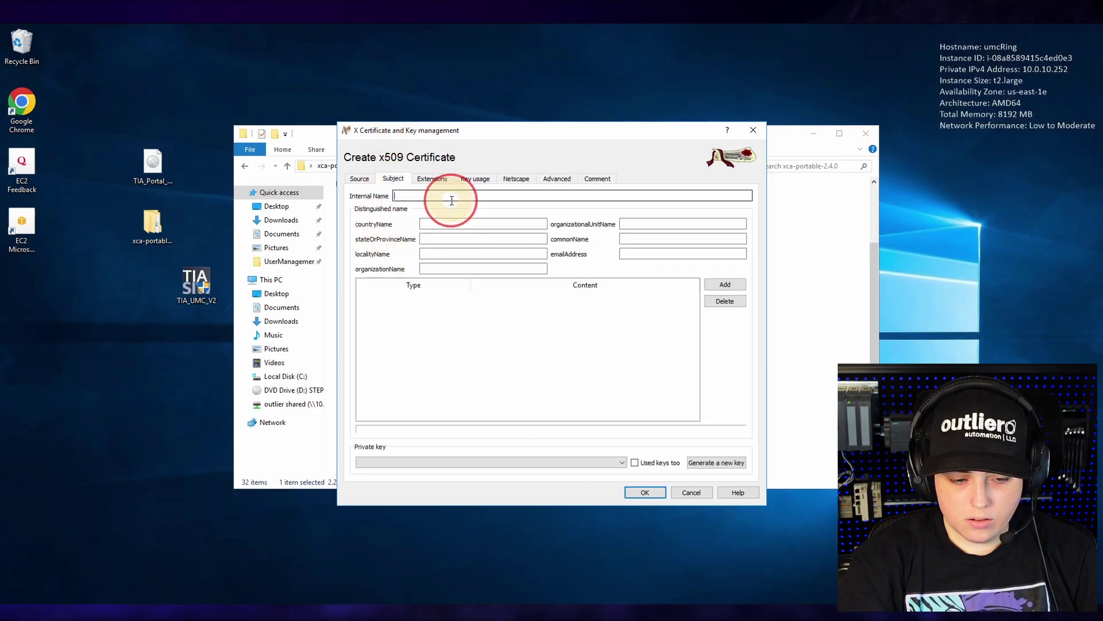
{"action": "type", "text": "umcRing"}
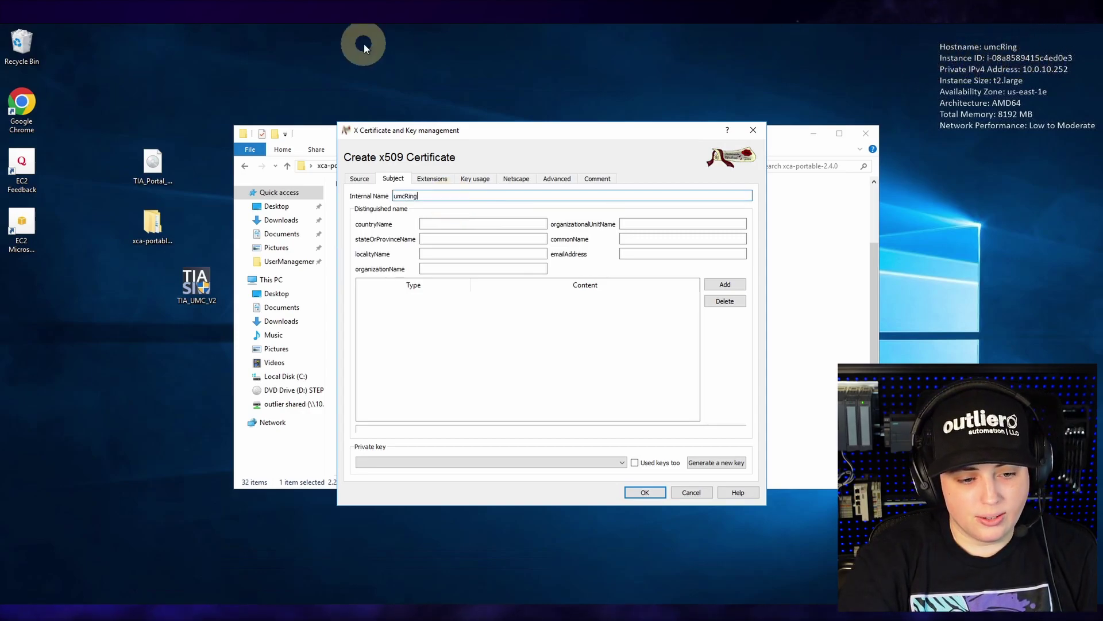
{"action": "left_click", "coordinate": [452, 223]}
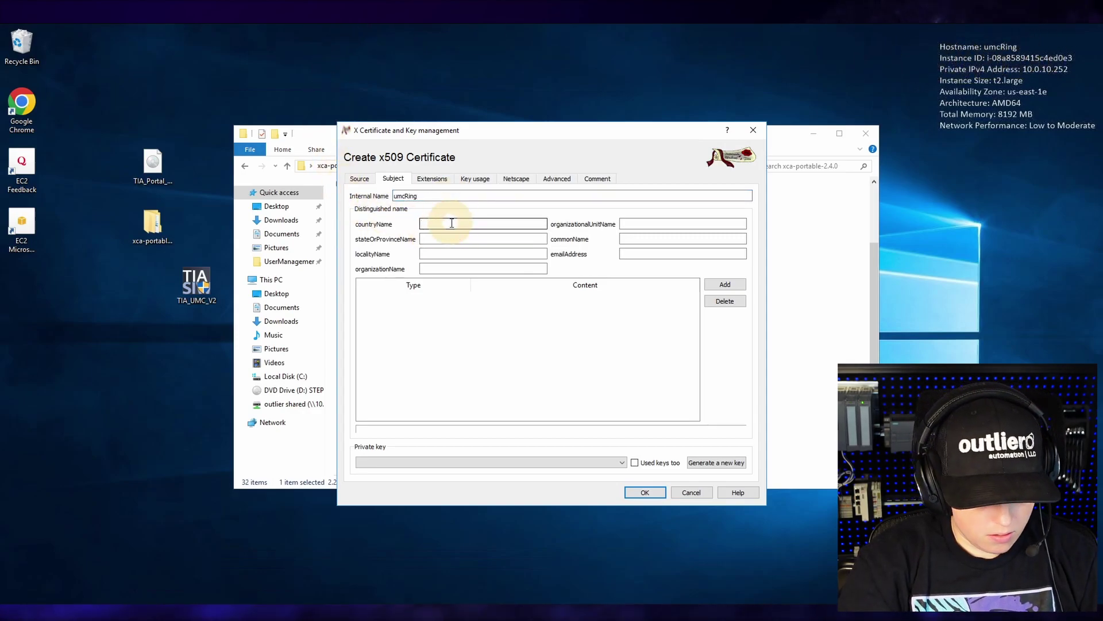
{"action": "left_click", "coordinate": [663, 239]}
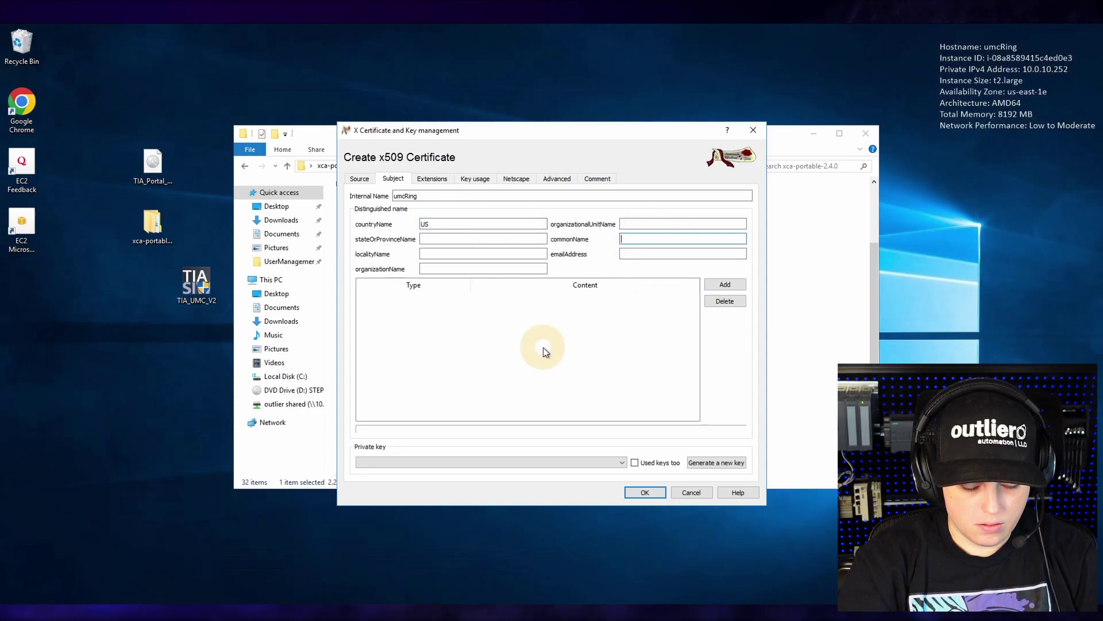
{"action": "type", "text": "umc"}
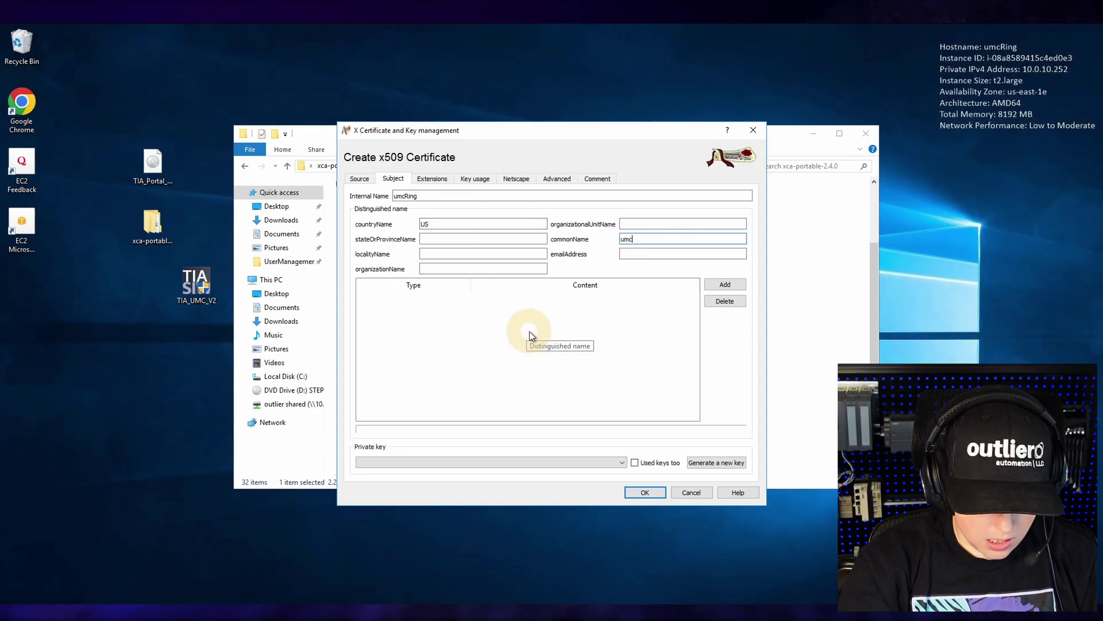
{"action": "type", "text": "Ring.ad."}
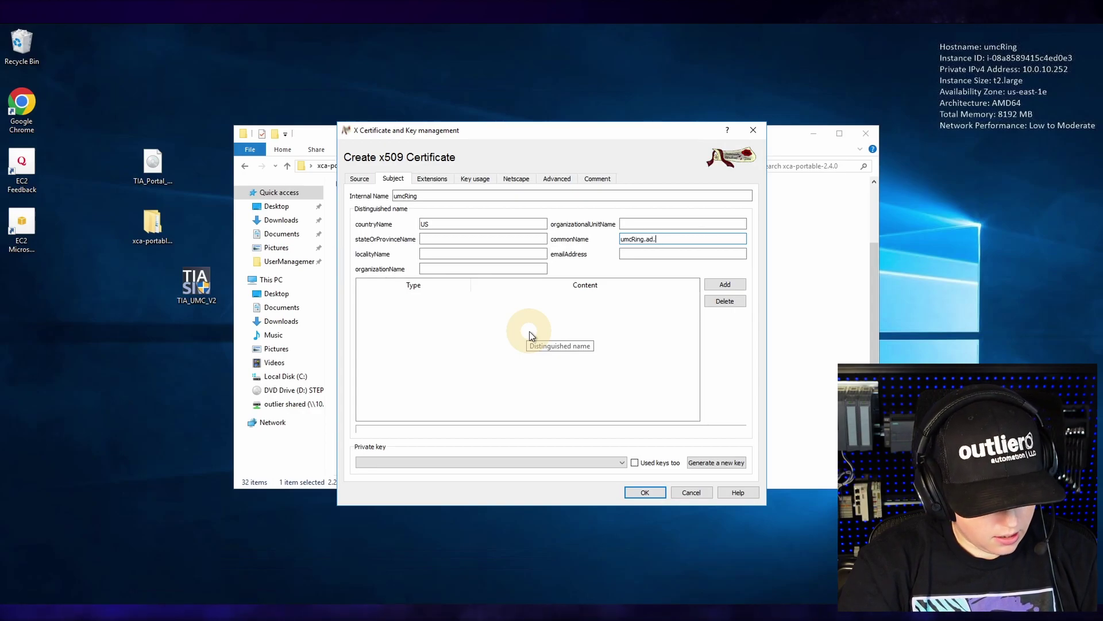
{"action": "type", "text": "outlierautom"}
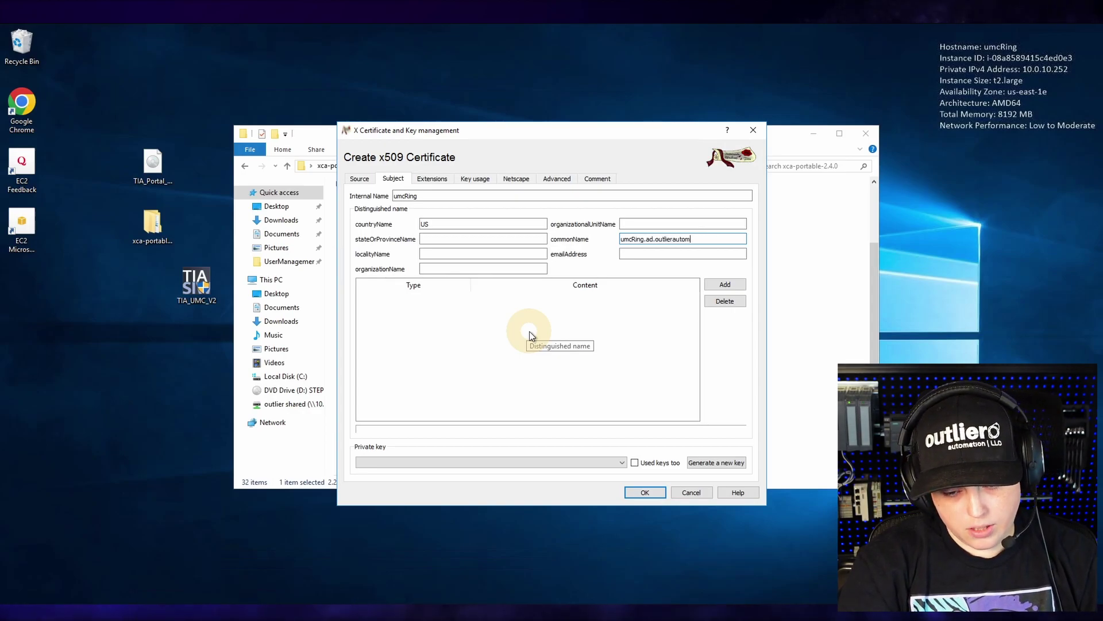
{"action": "type", "text": "ation.com"}
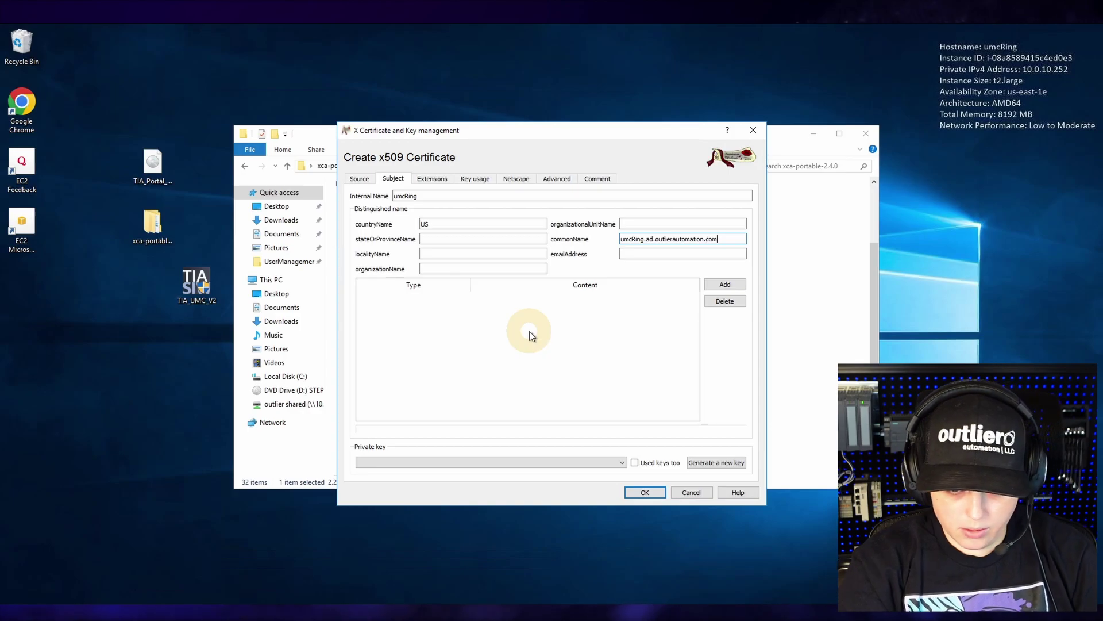
- Generate a new 2048-bit RSA key named umcRing and finish creating the certificate
{"action": "left_click", "coordinate": [723, 463]}
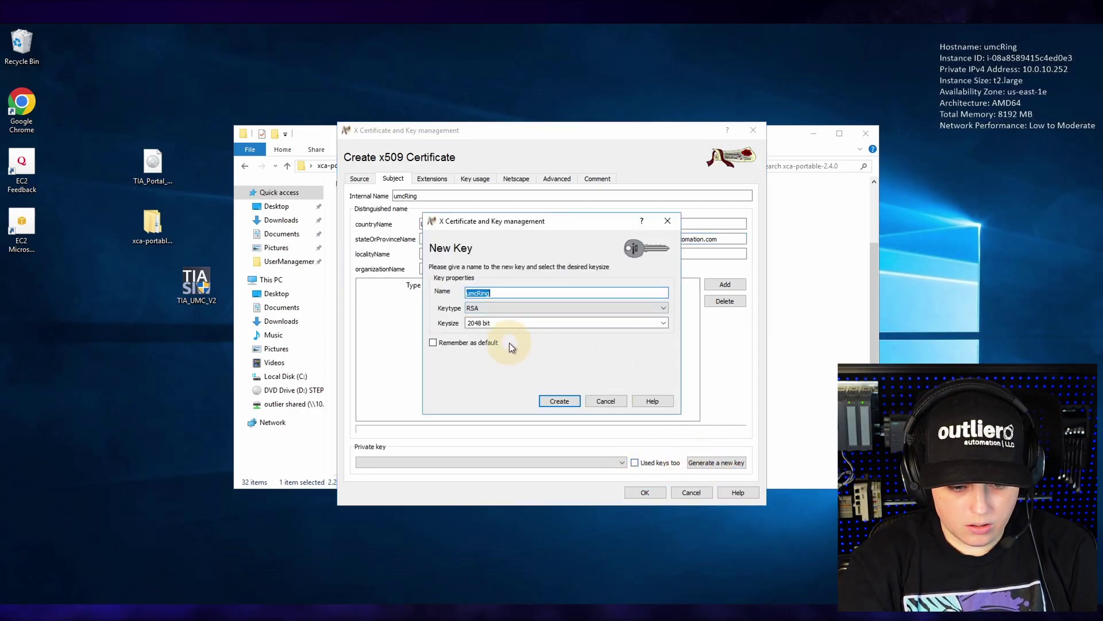
{"action": "left_click", "coordinate": [560, 401]}
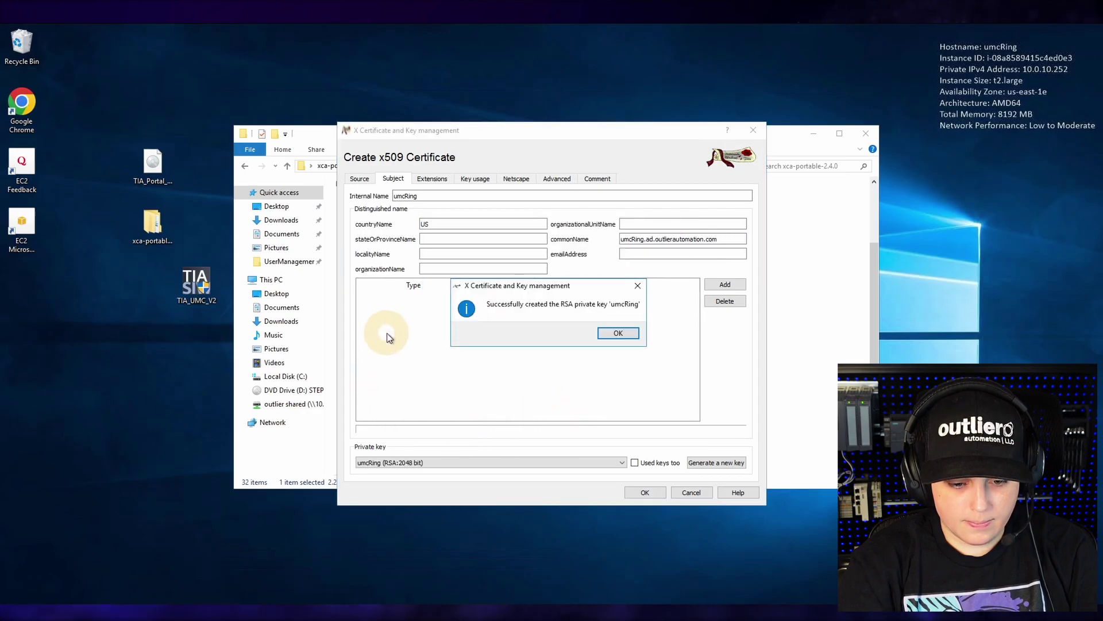
{"action": "left_click", "coordinate": [617, 334]}
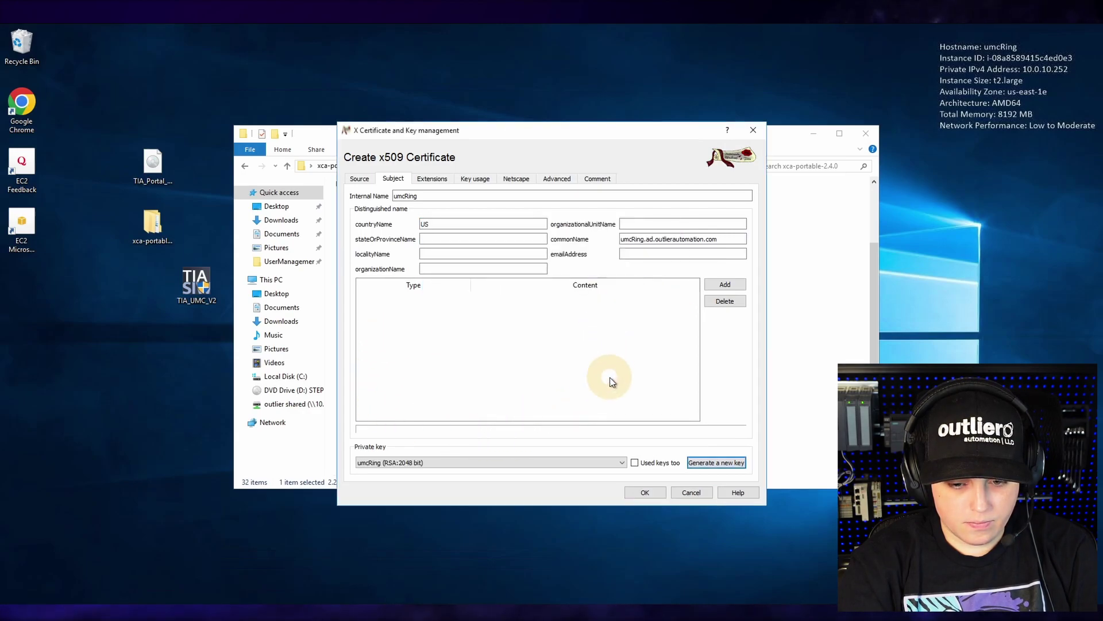
{"action": "left_click", "coordinate": [629, 490]}
{"action": "left_click", "coordinate": [614, 332]}
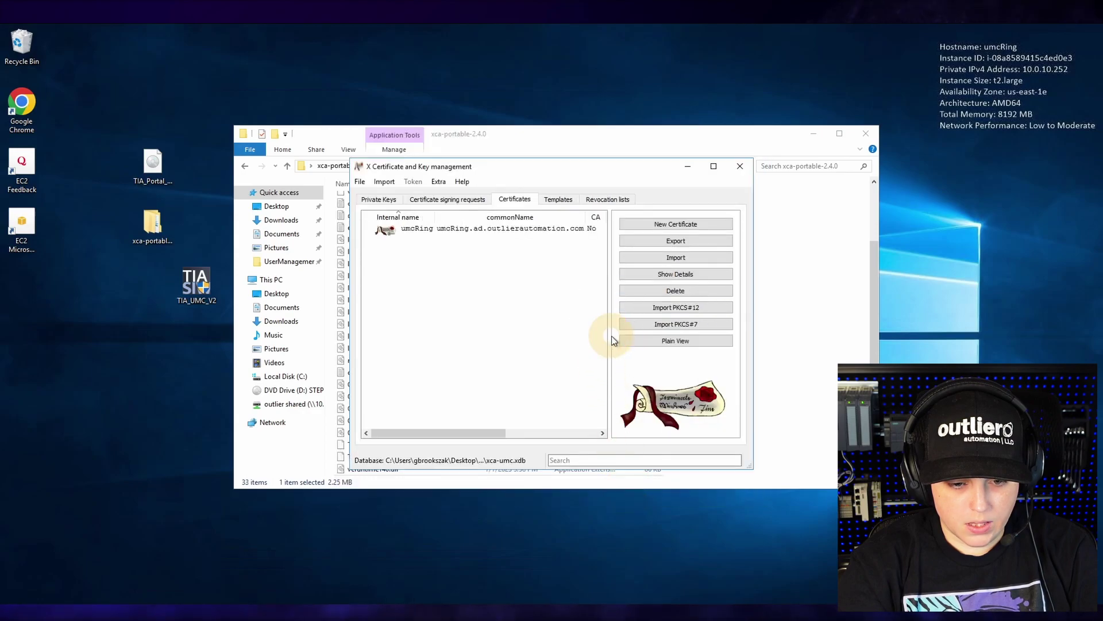
- Export the umcRing certificate as a password-protected PKCS #12 (*.pfx) file
{"action": "left_click", "coordinate": [409, 230]}
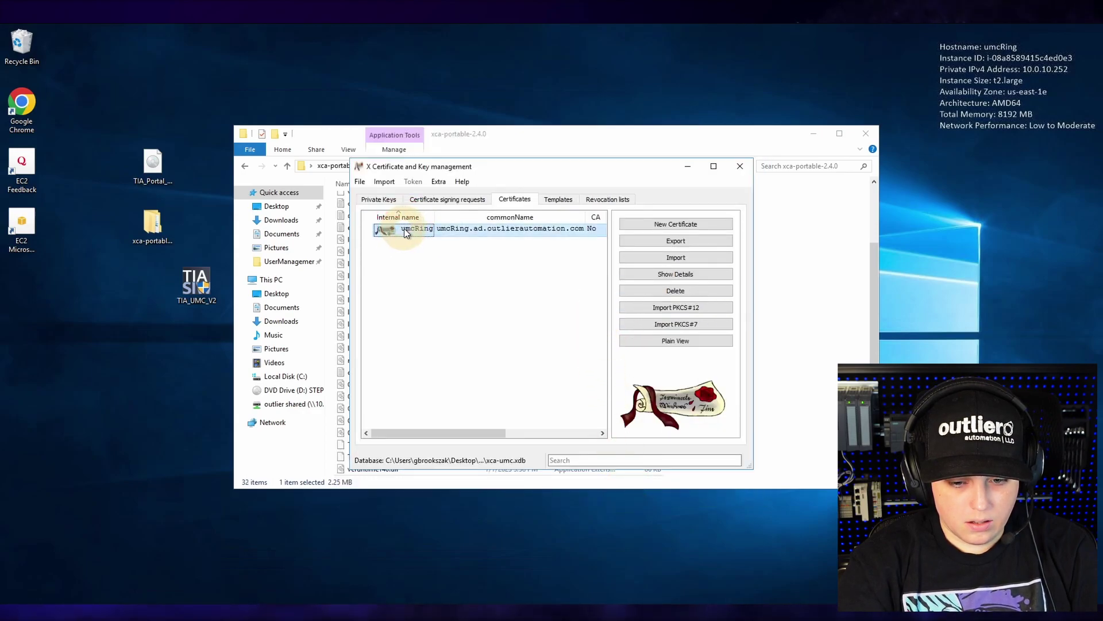
{"action": "left_click", "coordinate": [631, 241]}
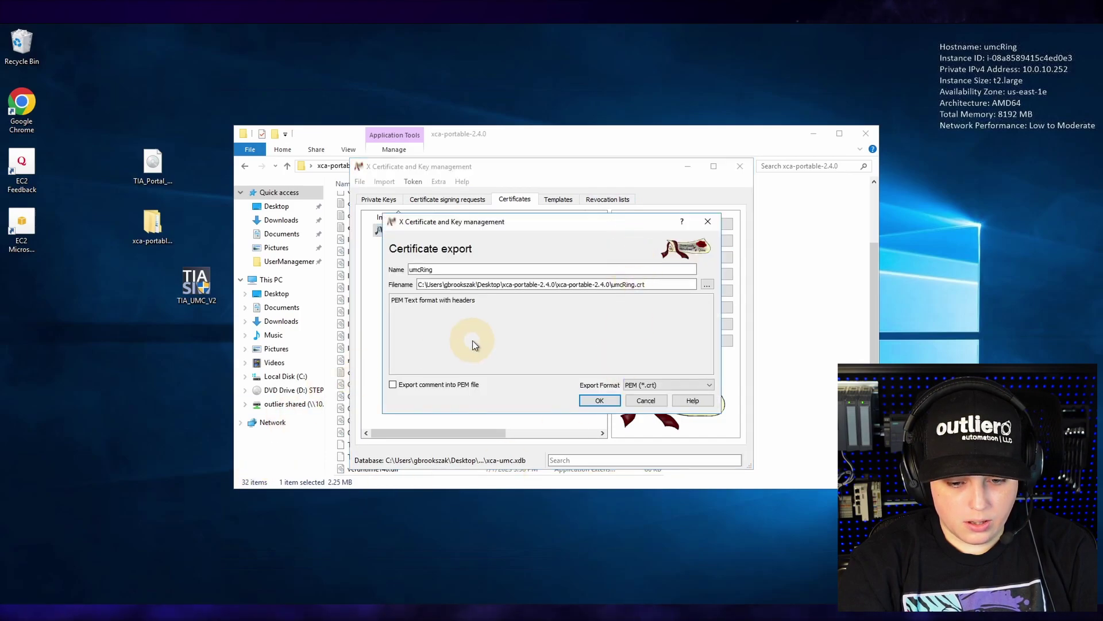
{"action": "left_click", "coordinate": [632, 386]}
{"action": "left_click", "coordinate": [638, 409]}
{"action": "left_click", "coordinate": [597, 400]}
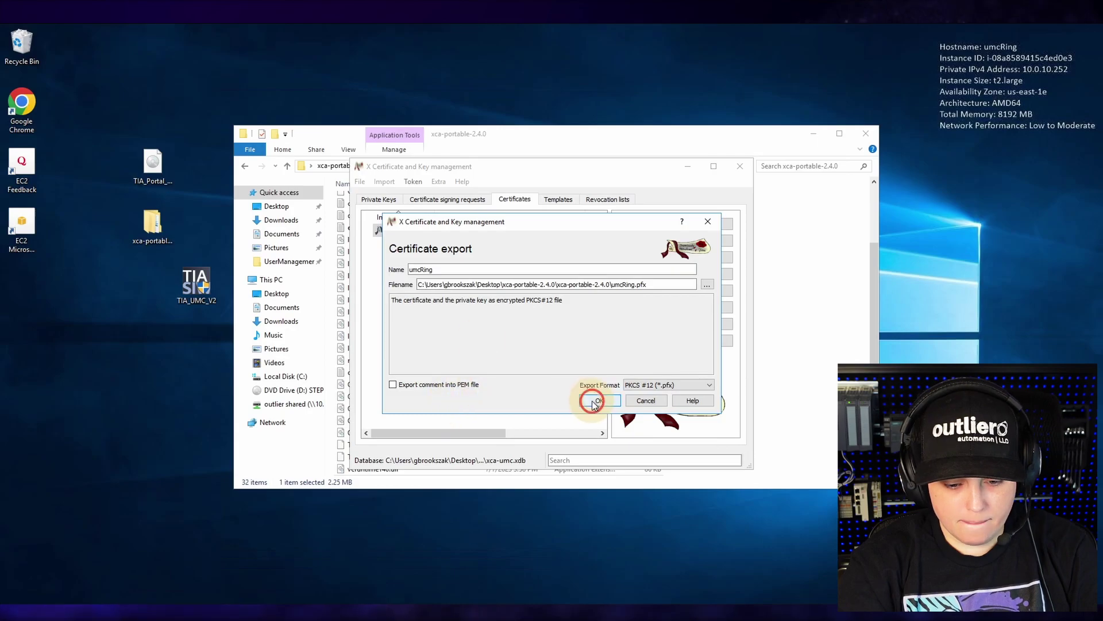
{"action": "type", "text": "•••••••"}
{"action": "key", "text": "Tab"}
{"action": "type", "text": "•••••••"}
{"action": "key", "text": "Return"}
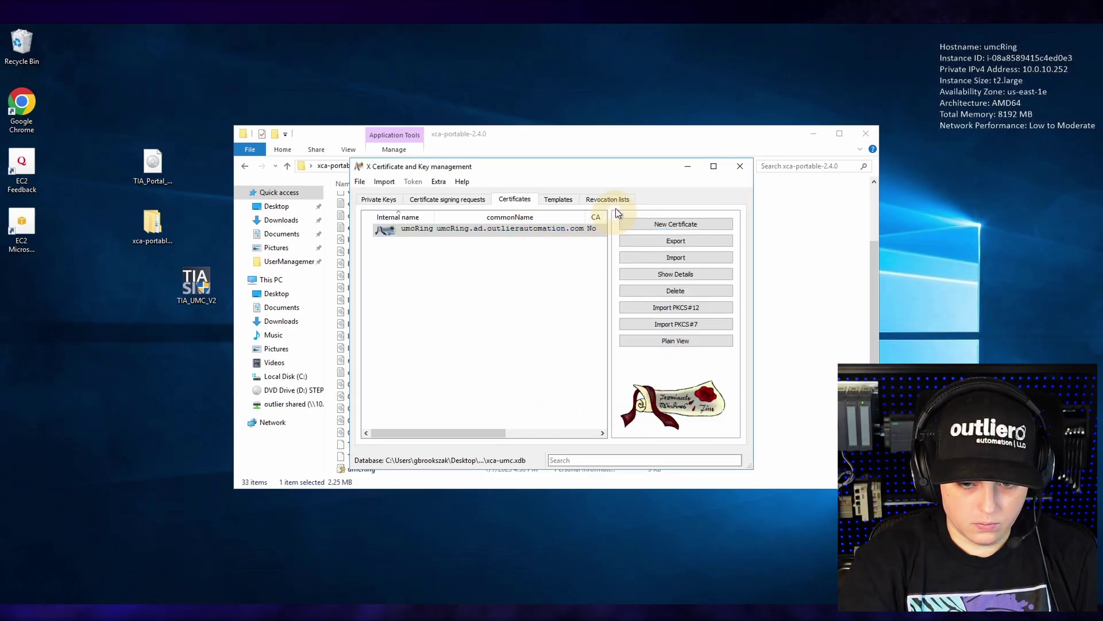
{"action": "left_click", "coordinate": [689, 167]}
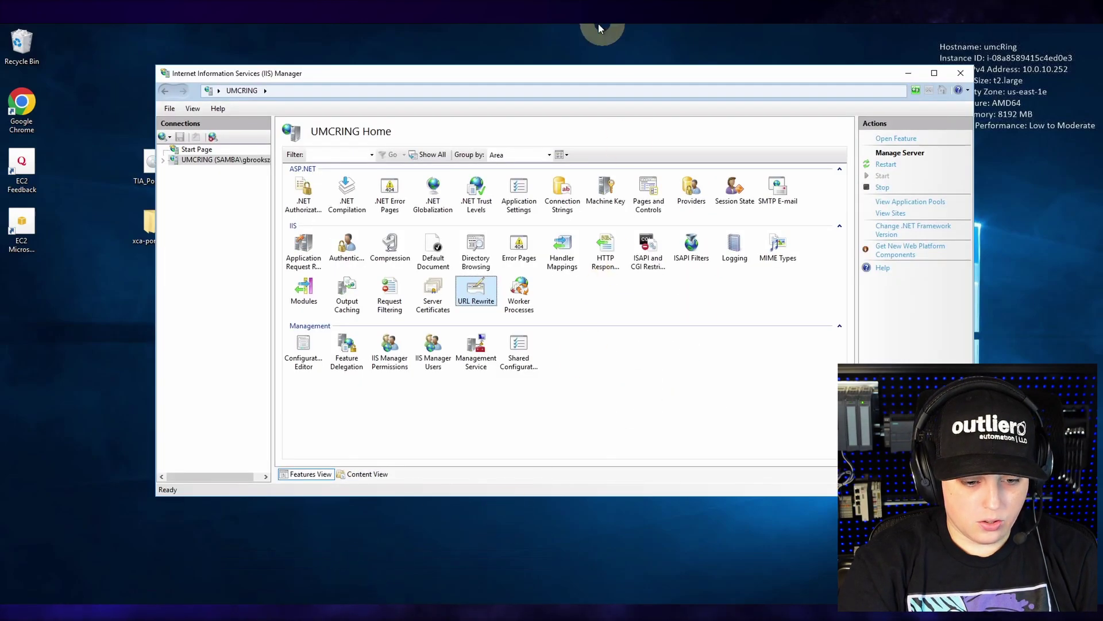
- Import the umcRing .pfx file into IIS Server Certificates' Personal store
{"action": "left_click", "coordinate": [553, 81]}
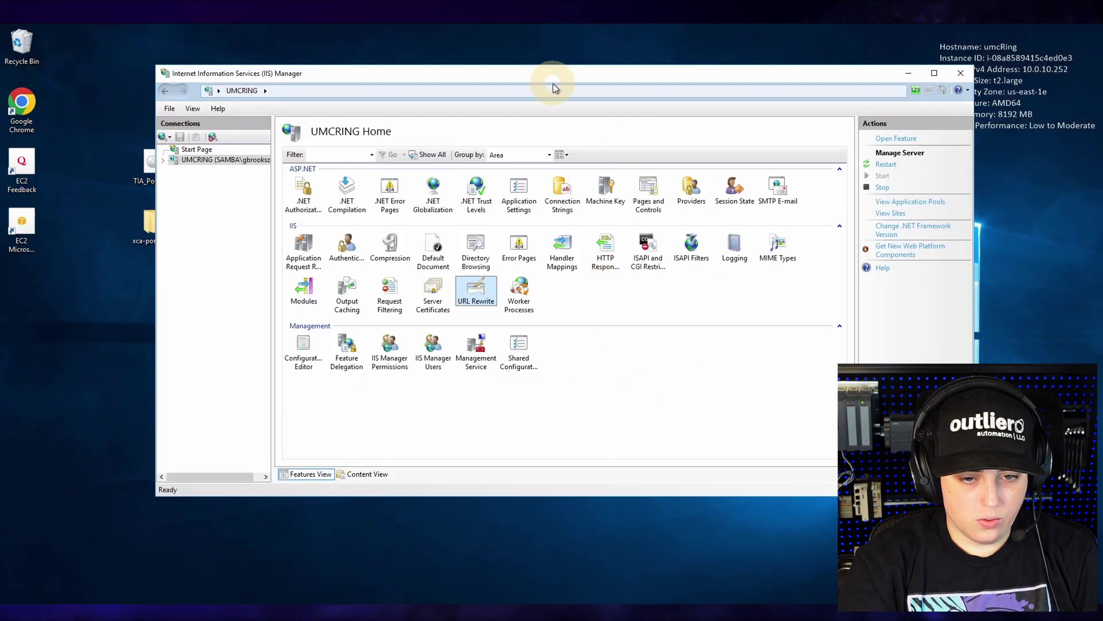
{"action": "left_click_drag", "start_coordinate": [543, 77], "coordinate": [616, 84]}
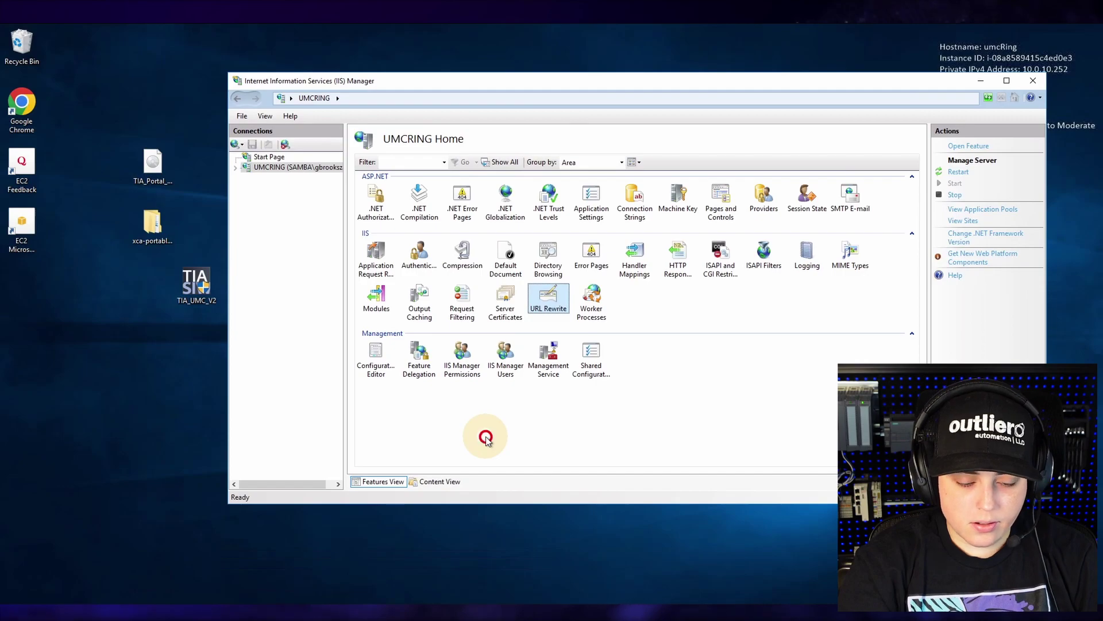
{"action": "left_click", "coordinate": [509, 294]}
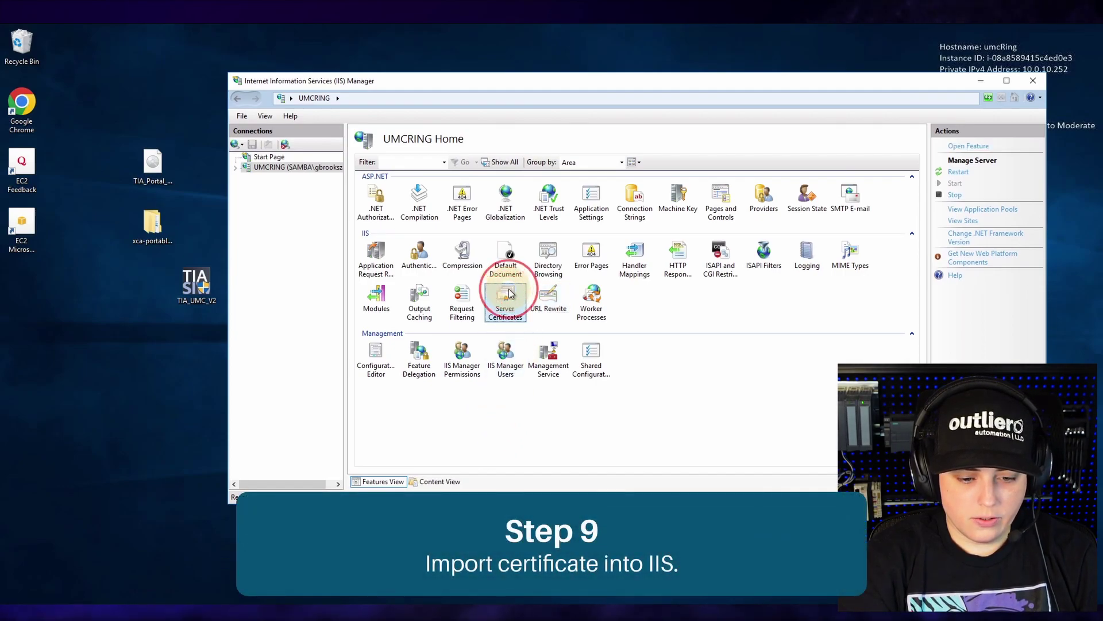
{"action": "double_click", "coordinate": [510, 293]}
{"action": "right_click", "coordinate": [506, 297]}
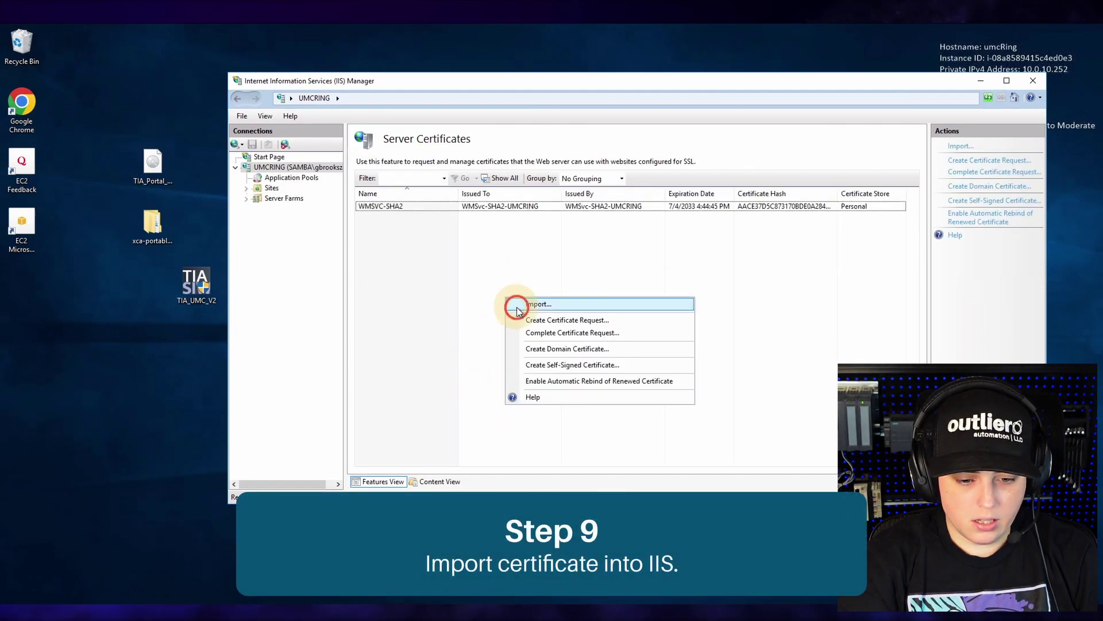
{"action": "left_click", "coordinate": [516, 308]}
{"action": "left_click", "coordinate": [721, 242]}
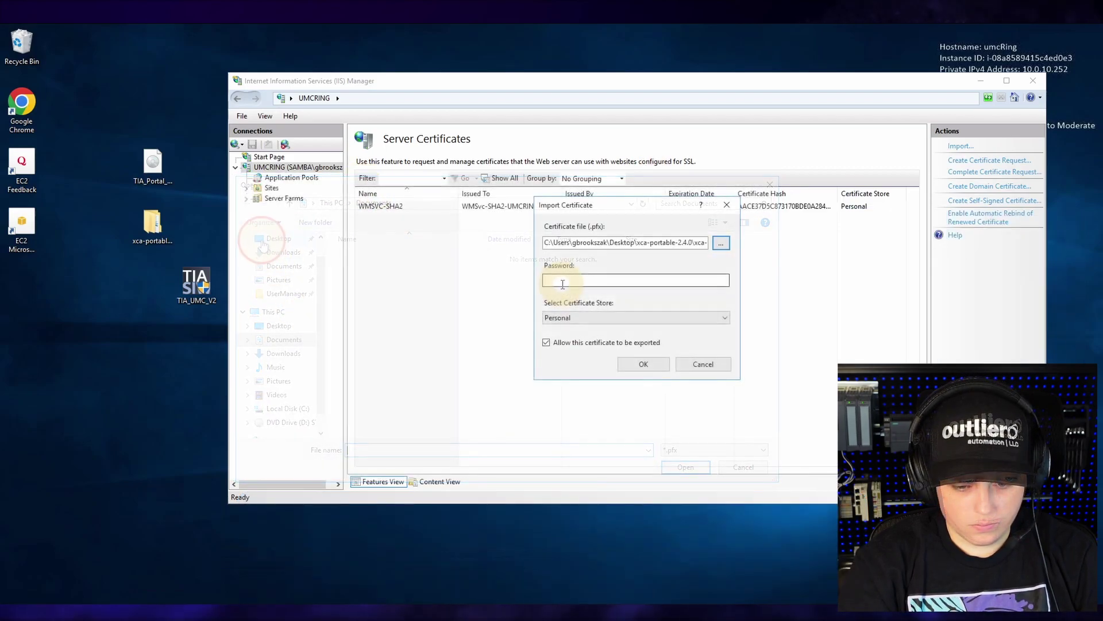
{"action": "left_click", "coordinate": [563, 281]}
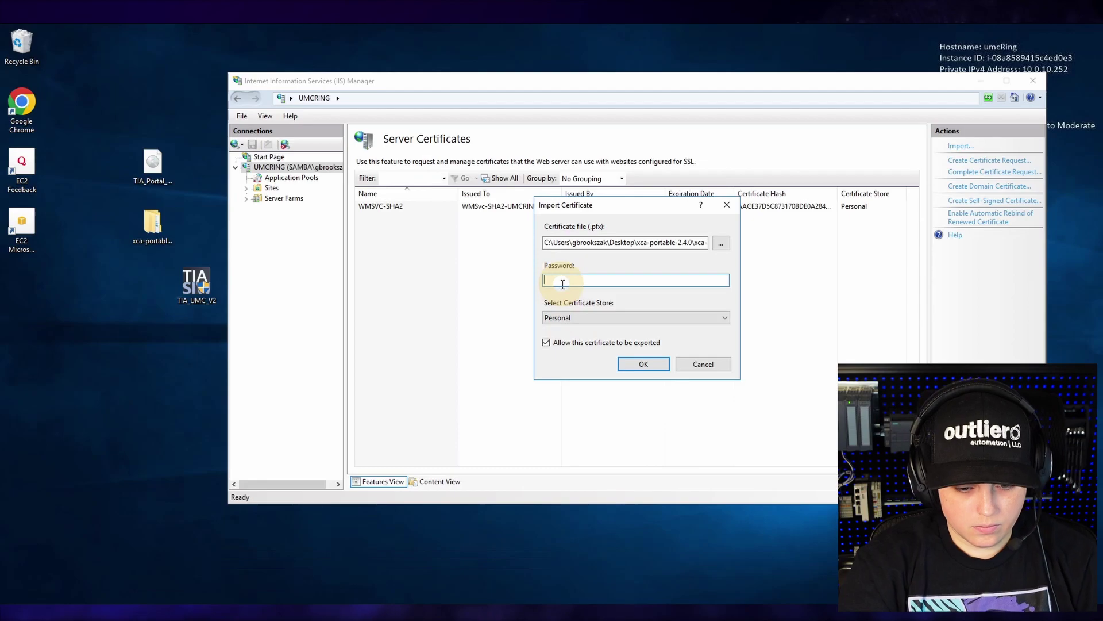
{"action": "left_click", "coordinate": [624, 365]}
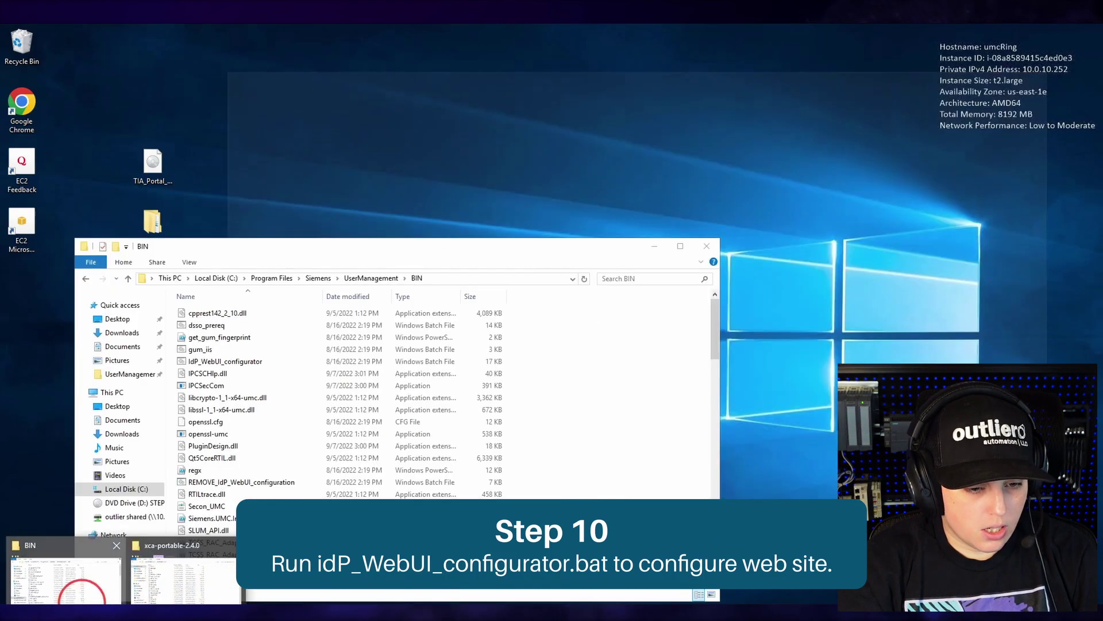
- Run IdP_WebUI_configurator from the BIN folder as administrator
{"action": "left_click", "coordinate": [80, 598]}
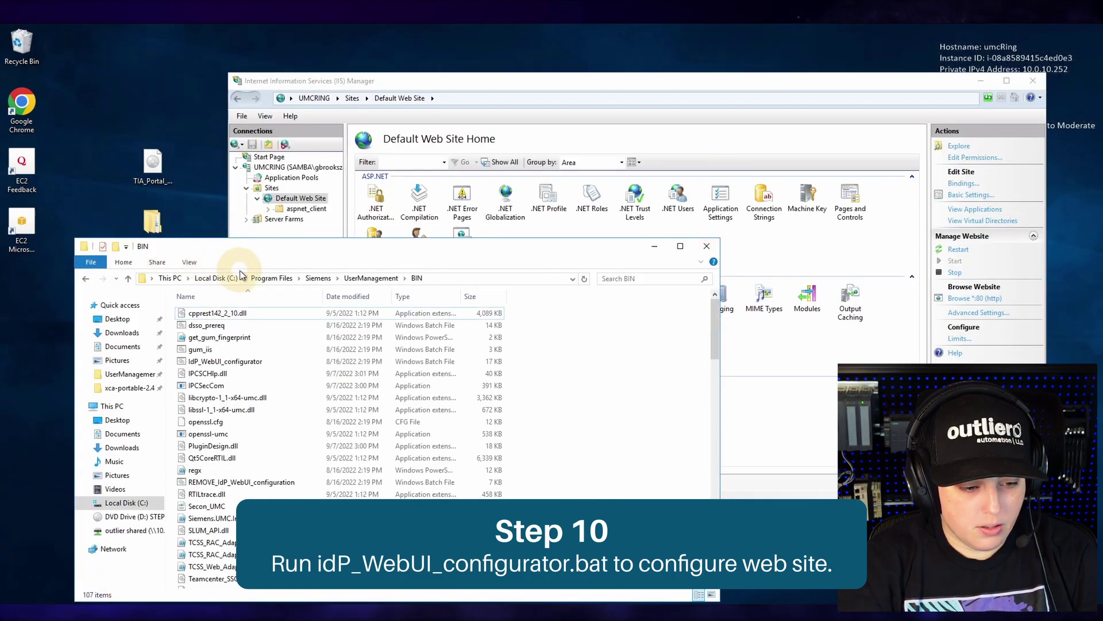
{"action": "left_click_drag", "start_coordinate": [296, 247], "coordinate": [460, 95]}
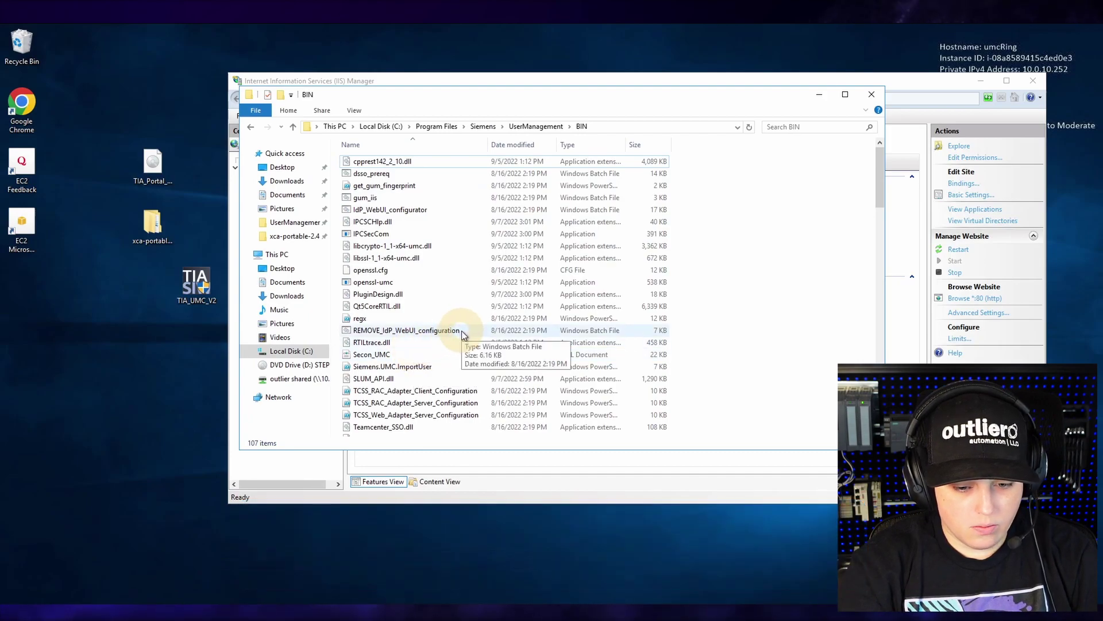
{"action": "scroll", "coordinate": [464, 335], "scroll_direction": "down", "scroll_amount": 4}
{"action": "scroll", "coordinate": [457, 307], "scroll_direction": "up", "scroll_amount": 3}
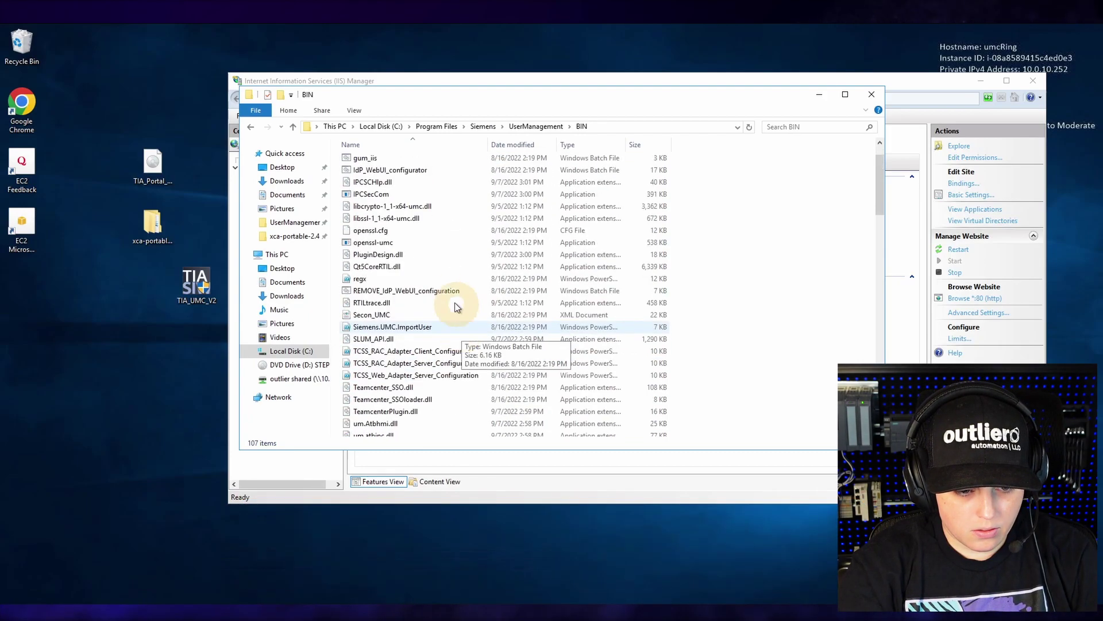
{"action": "right_click", "coordinate": [386, 172]}
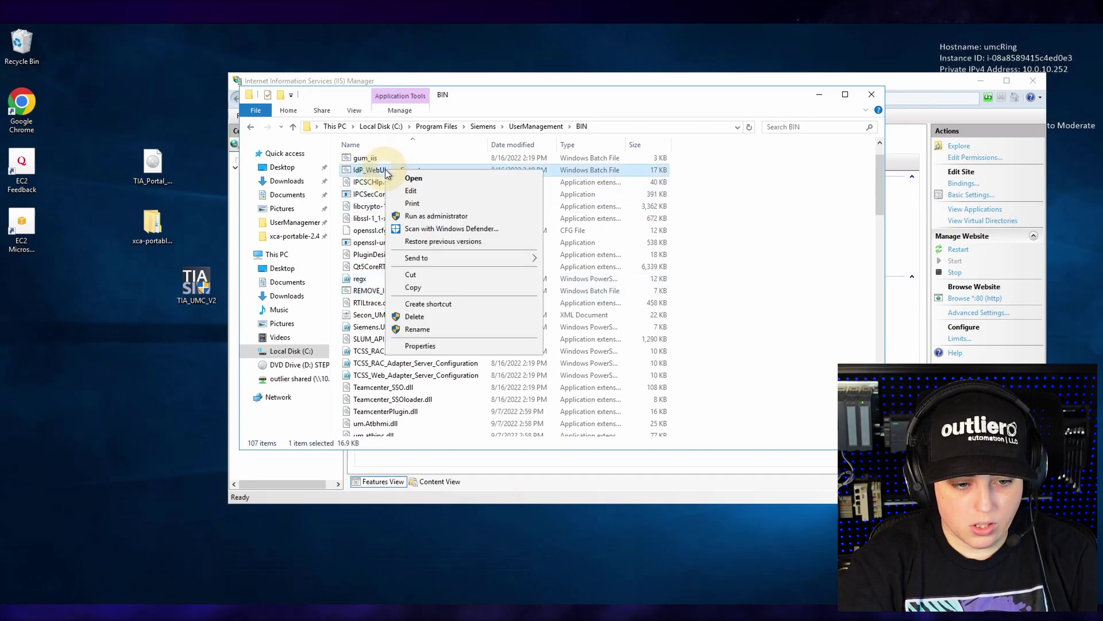
{"action": "left_click", "coordinate": [426, 221]}
{"action": "left_click", "coordinate": [499, 401]}
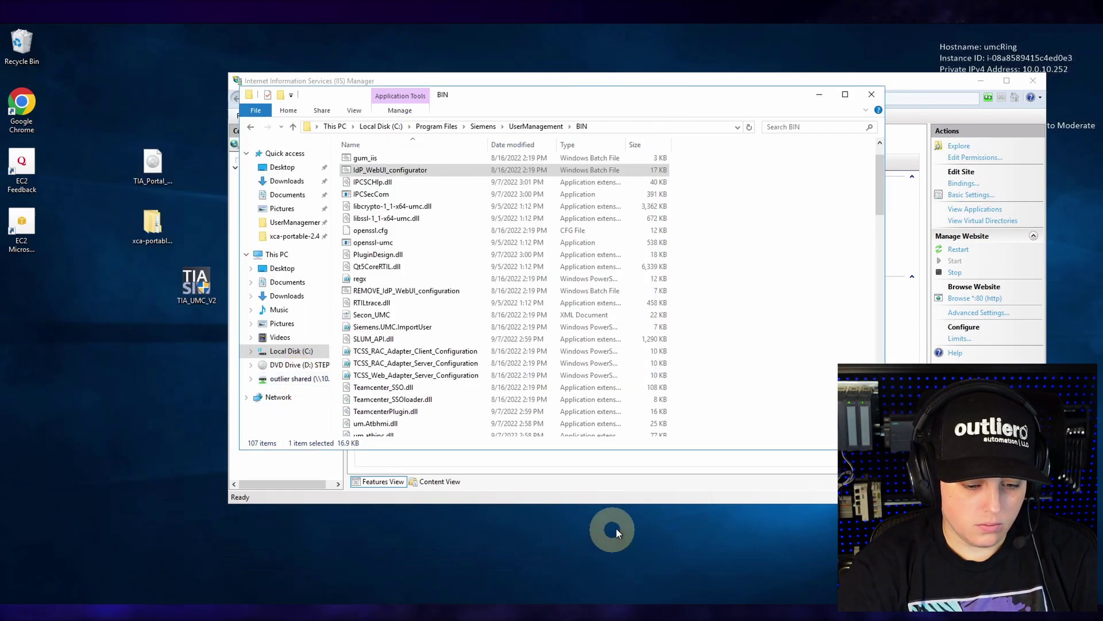
- Refresh Sites in IIS Manager to show the new ra, UMC and umc-idp applications
{"action": "left_click", "coordinate": [913, 82]}
{"action": "left_click", "coordinate": [258, 189]}
{"action": "right_click", "coordinate": [259, 190]}
{"action": "left_click", "coordinate": [312, 209]}
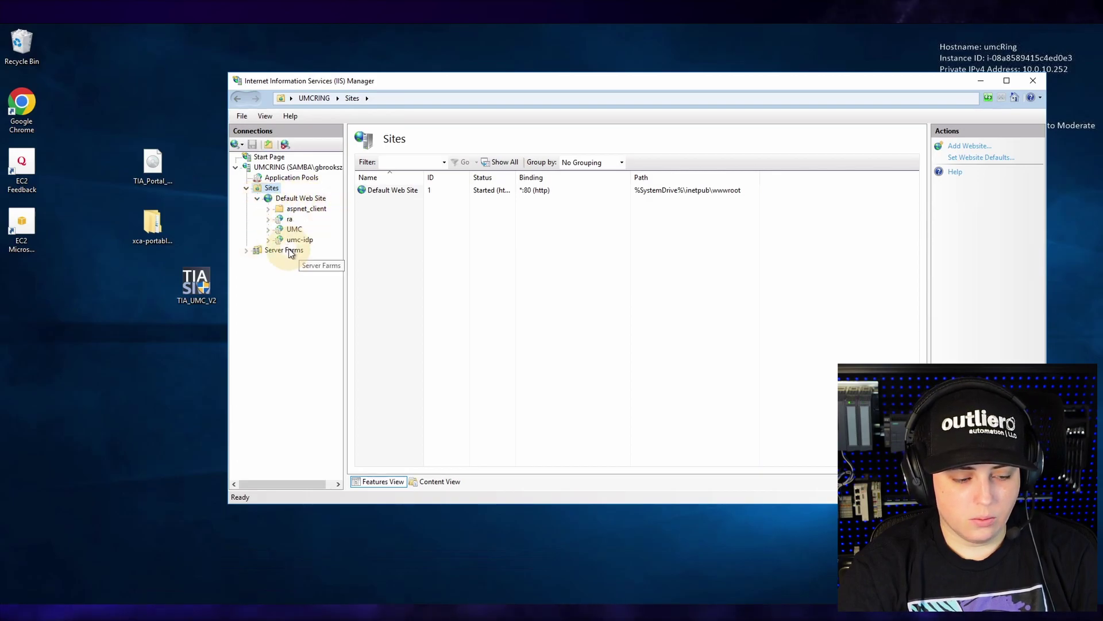
- Add an https binding on port 443 to Default Web Site using the umcRing certificate
{"action": "left_click", "coordinate": [291, 199]}
{"action": "right_click", "coordinate": [293, 202]}
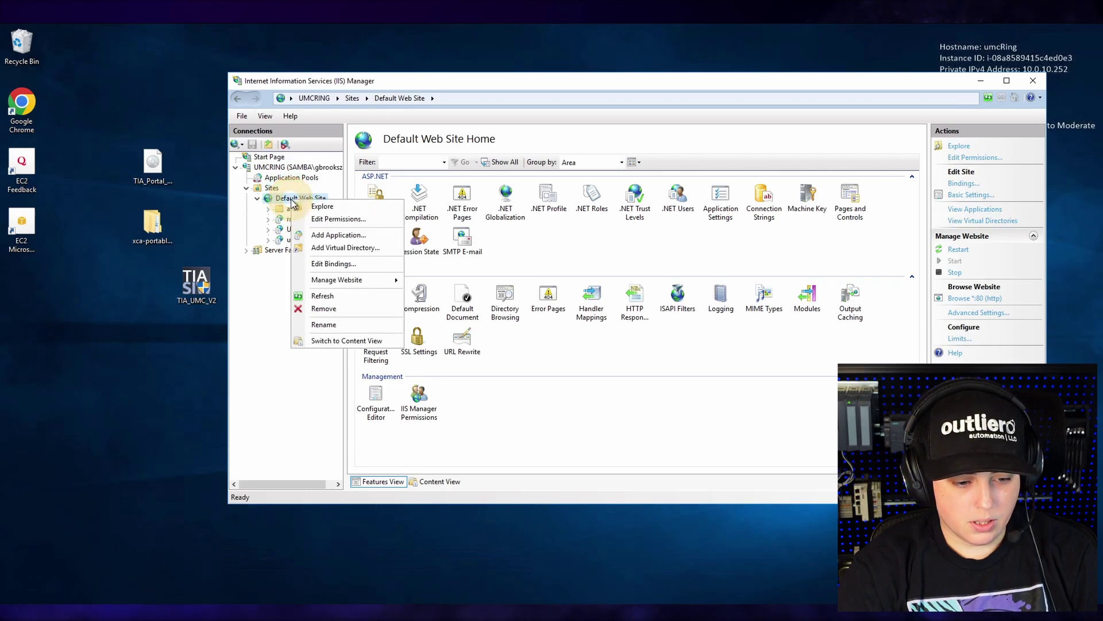
{"action": "left_click", "coordinate": [366, 264]}
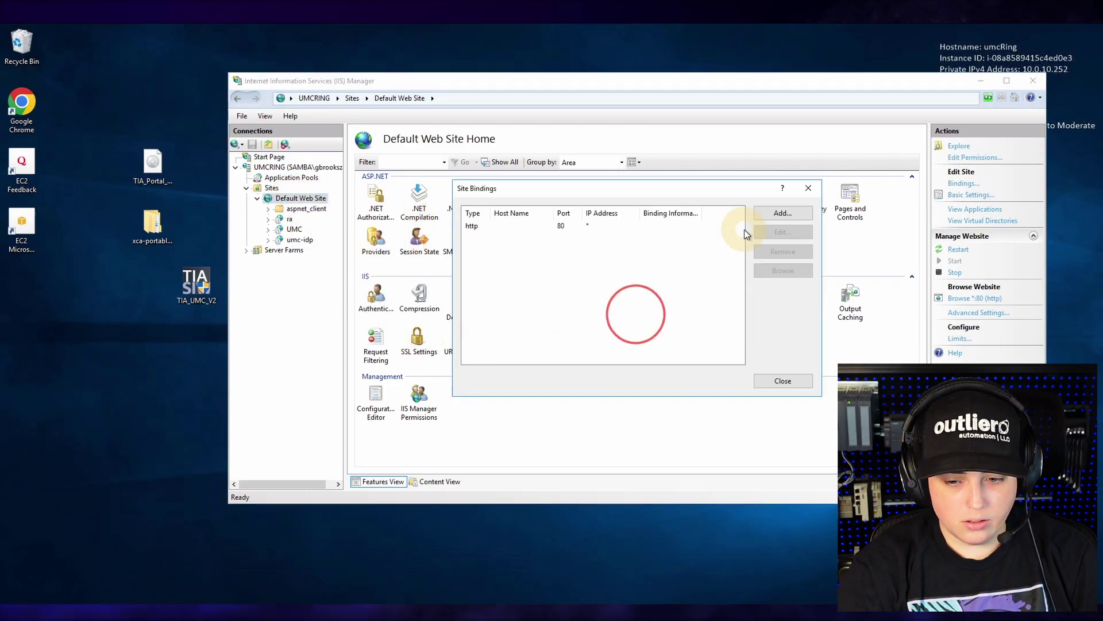
{"action": "left_click", "coordinate": [480, 226]}
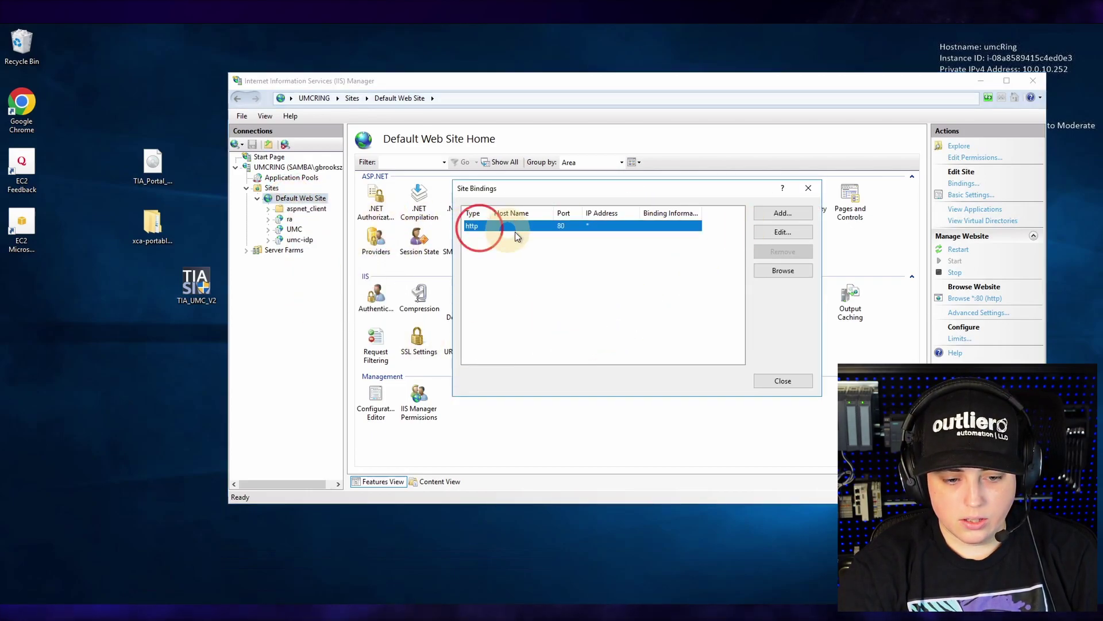
{"action": "left_click", "coordinate": [778, 215]}
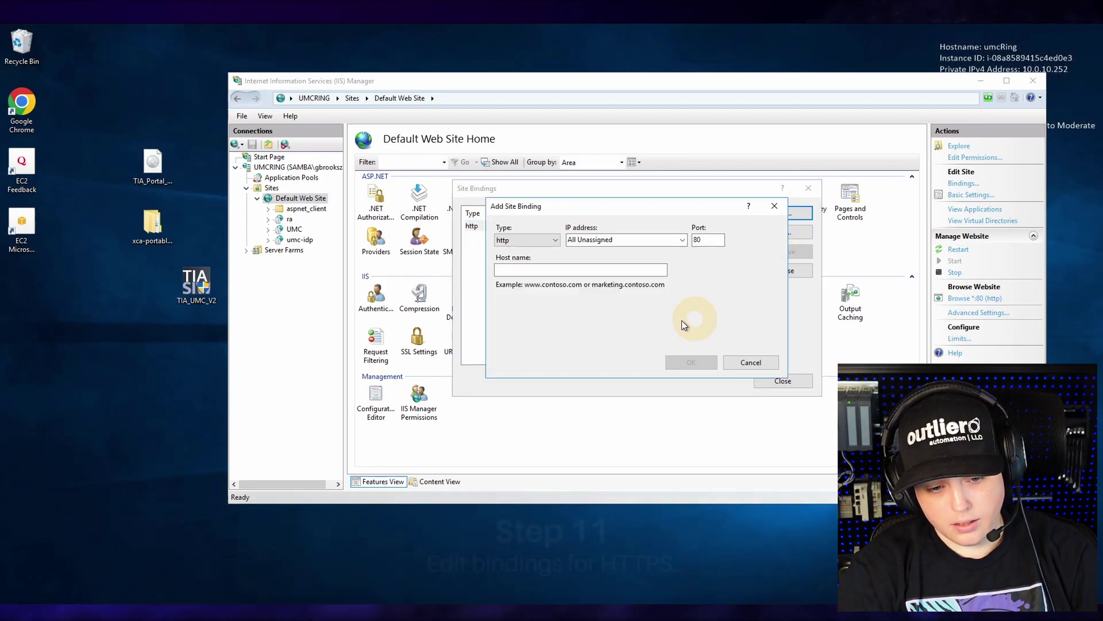
{"action": "left_click", "coordinate": [524, 241]}
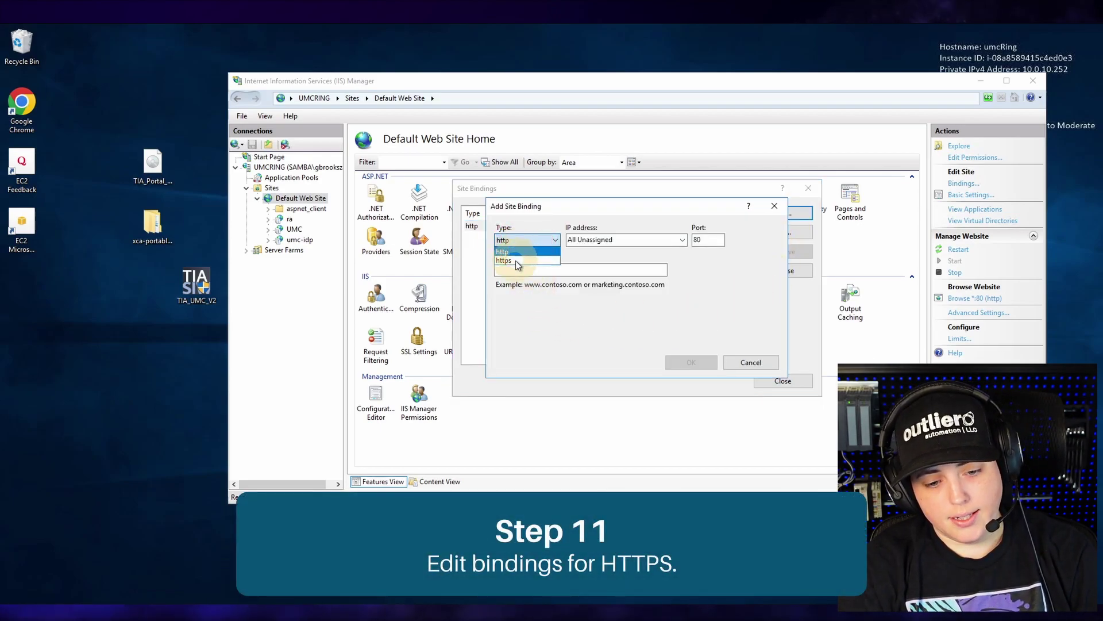
{"action": "left_click", "coordinate": [516, 261]}
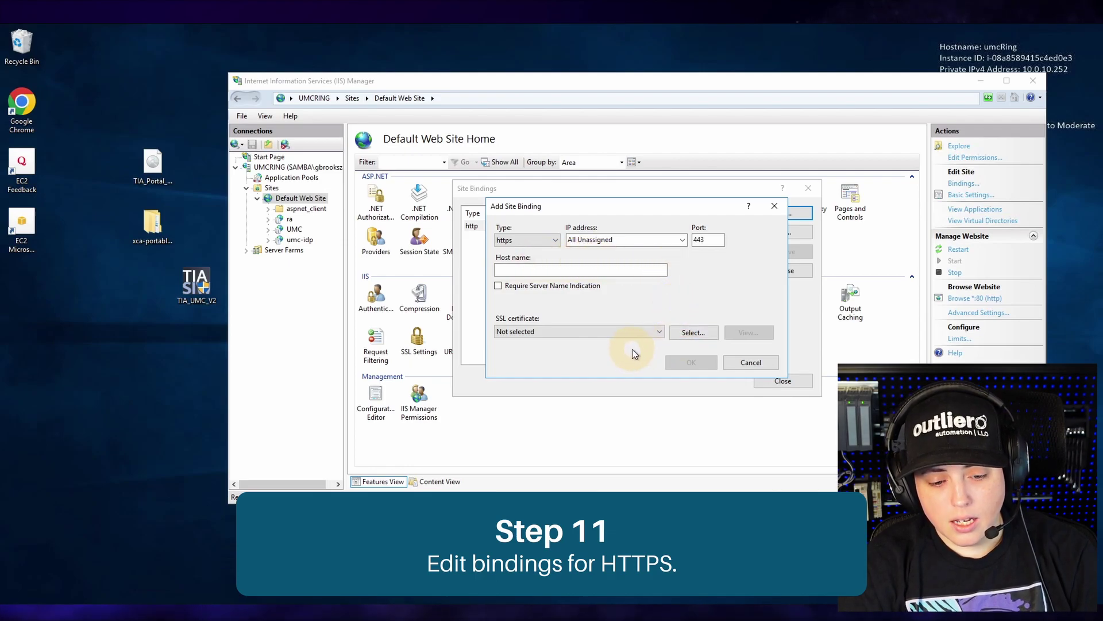
{"action": "left_click", "coordinate": [621, 331]}
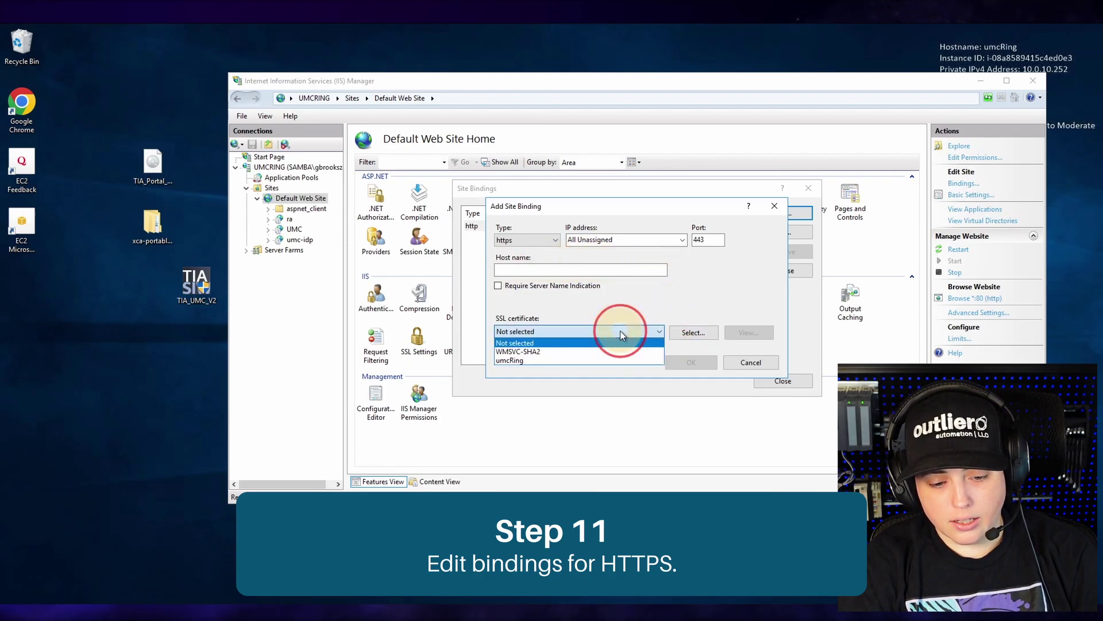
{"action": "left_click", "coordinate": [534, 361]}
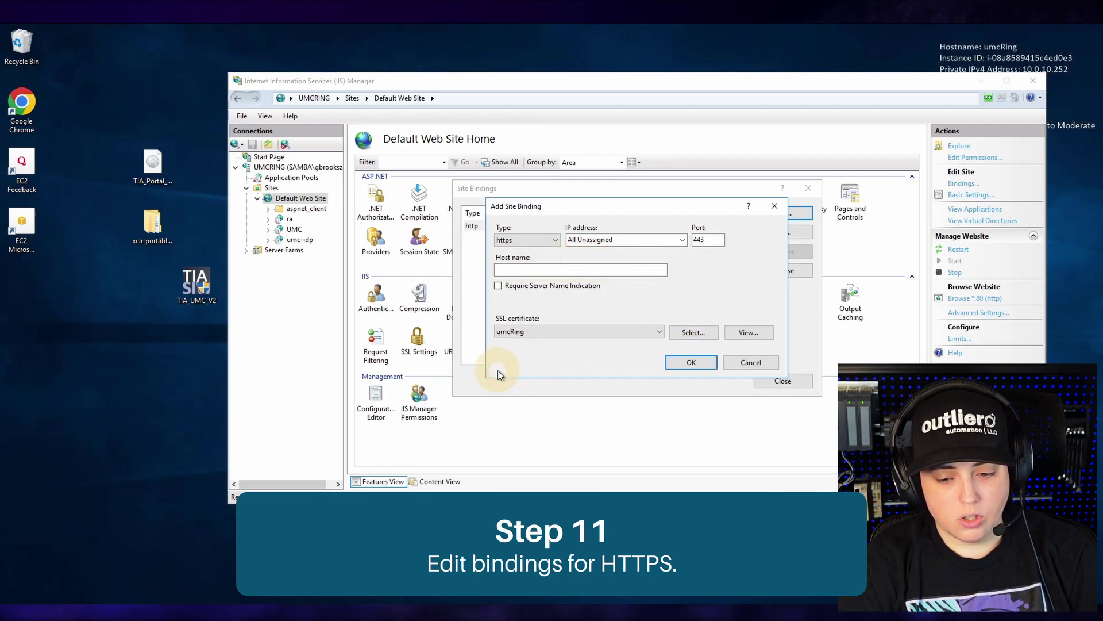
{"action": "left_click", "coordinate": [692, 363]}
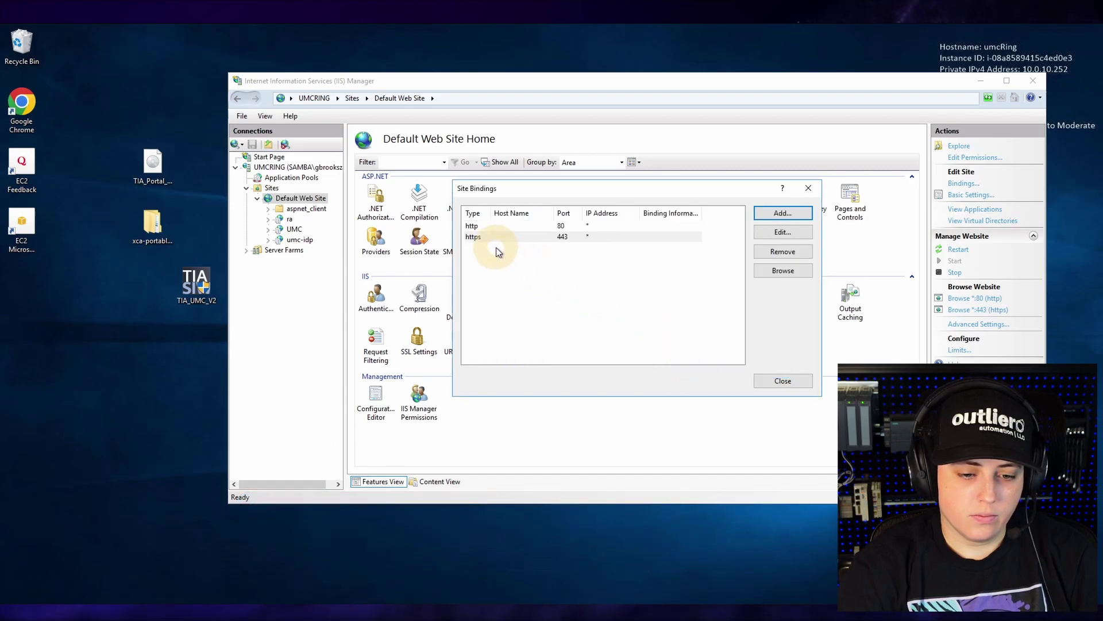
- Remove Default Web Site's http port 80 binding
{"action": "left_click", "coordinate": [482, 226]}
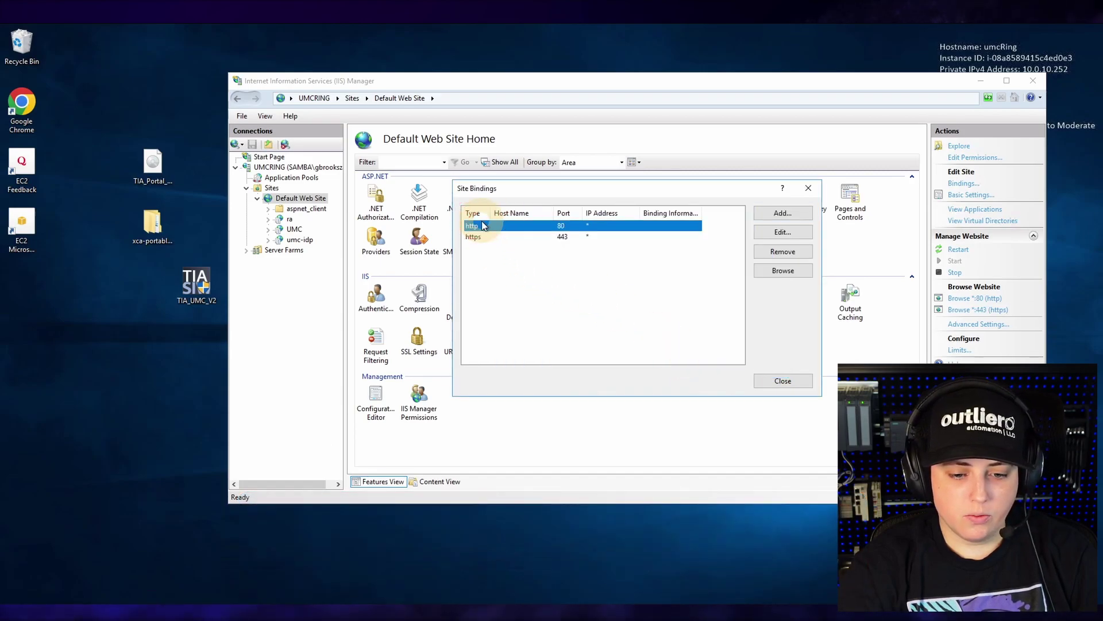
{"action": "left_click", "coordinate": [771, 252]}
{"action": "left_click", "coordinate": [522, 371]}
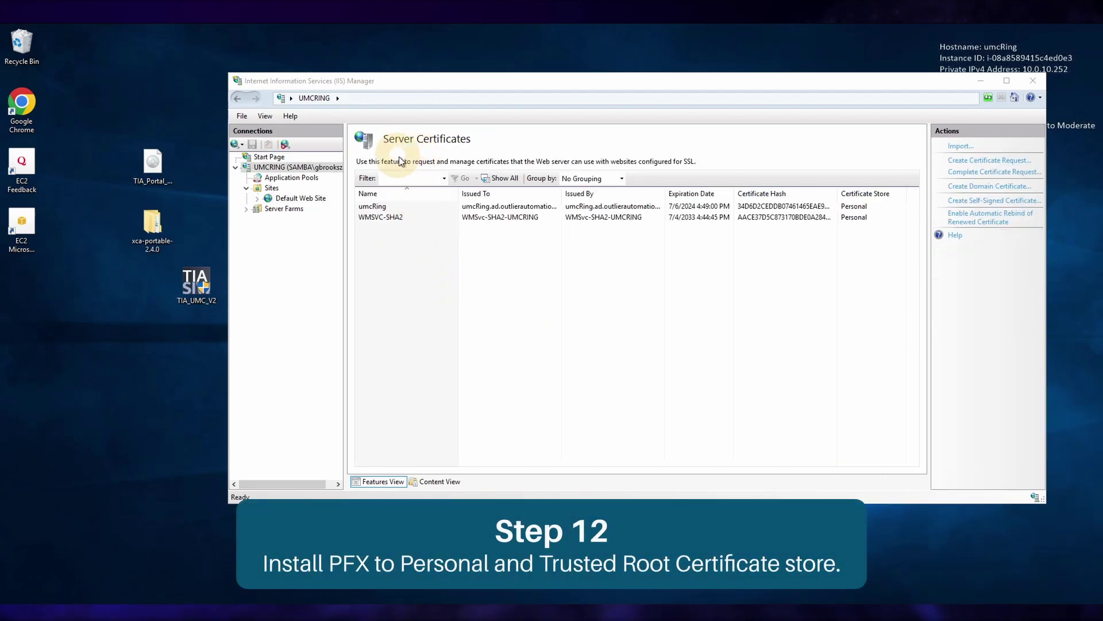
- Start installing umcRing.pfx from the xca-portable-2.4.0 folder for Local Machine, entering its key password
{"action": "double_click", "coordinate": [151, 239]}
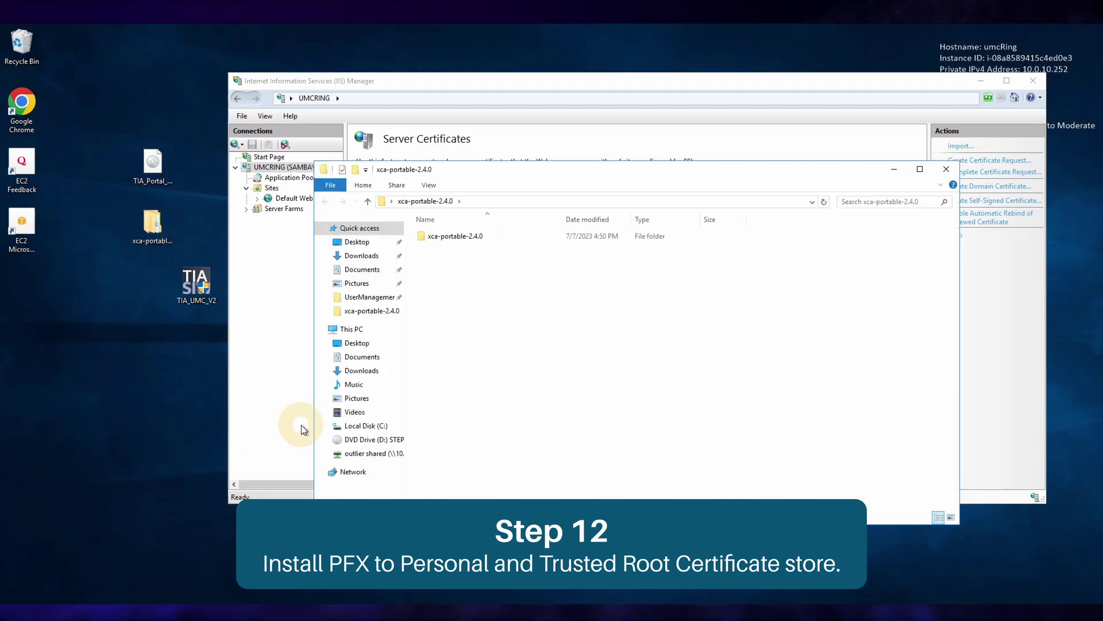
{"action": "double_click", "coordinate": [442, 239]}
{"action": "scroll", "coordinate": [437, 402], "scroll_direction": "down", "scroll_amount": 4}
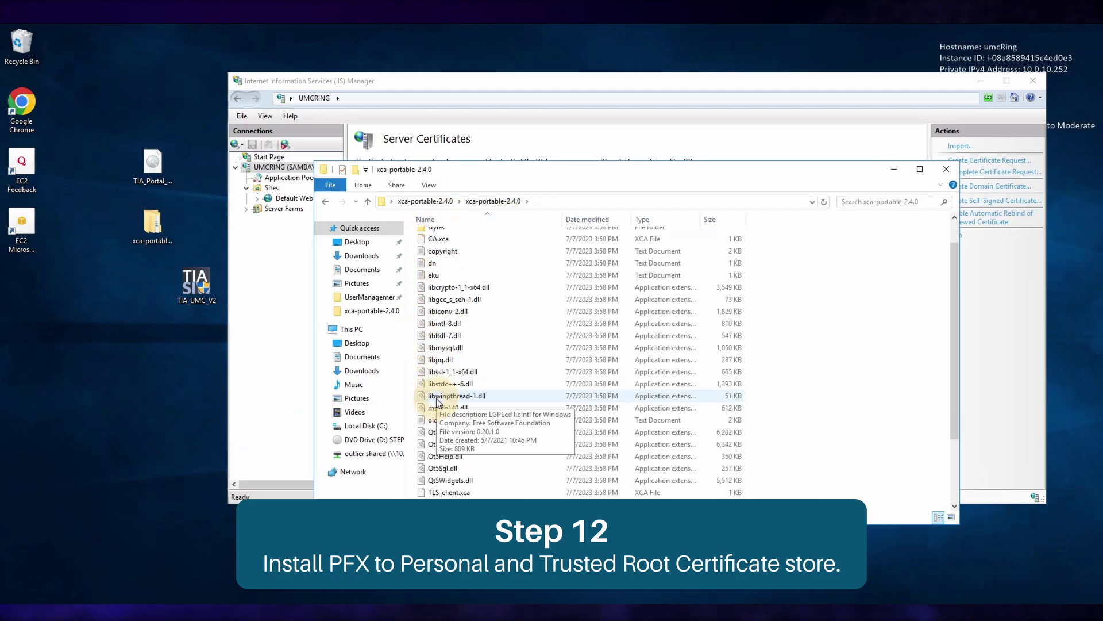
{"action": "right_click", "coordinate": [443, 468]}
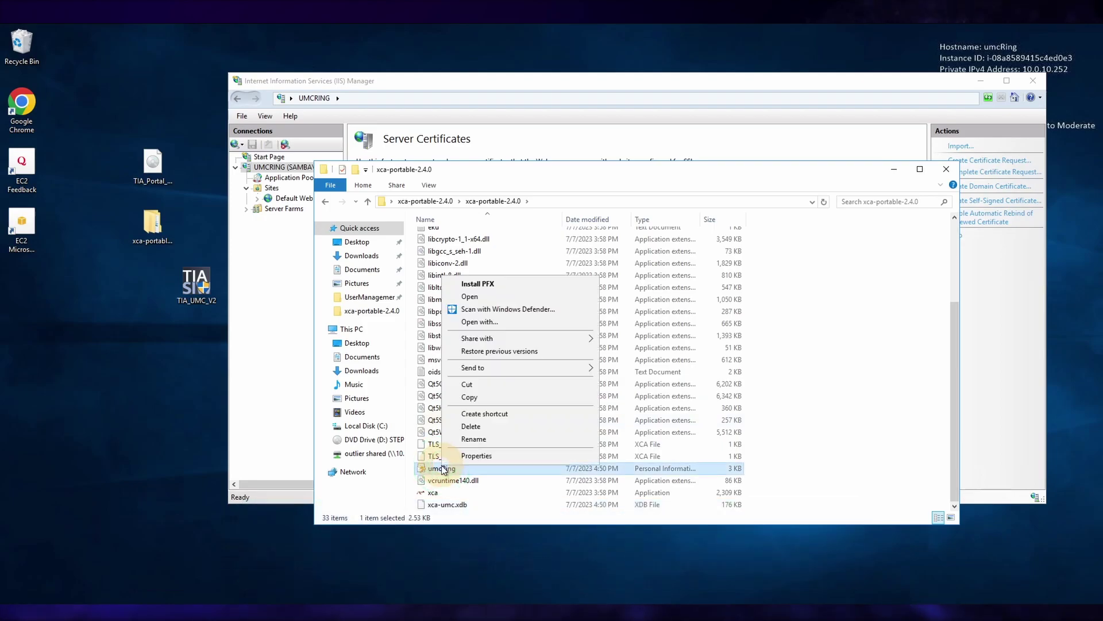
{"action": "left_click", "coordinate": [494, 284]}
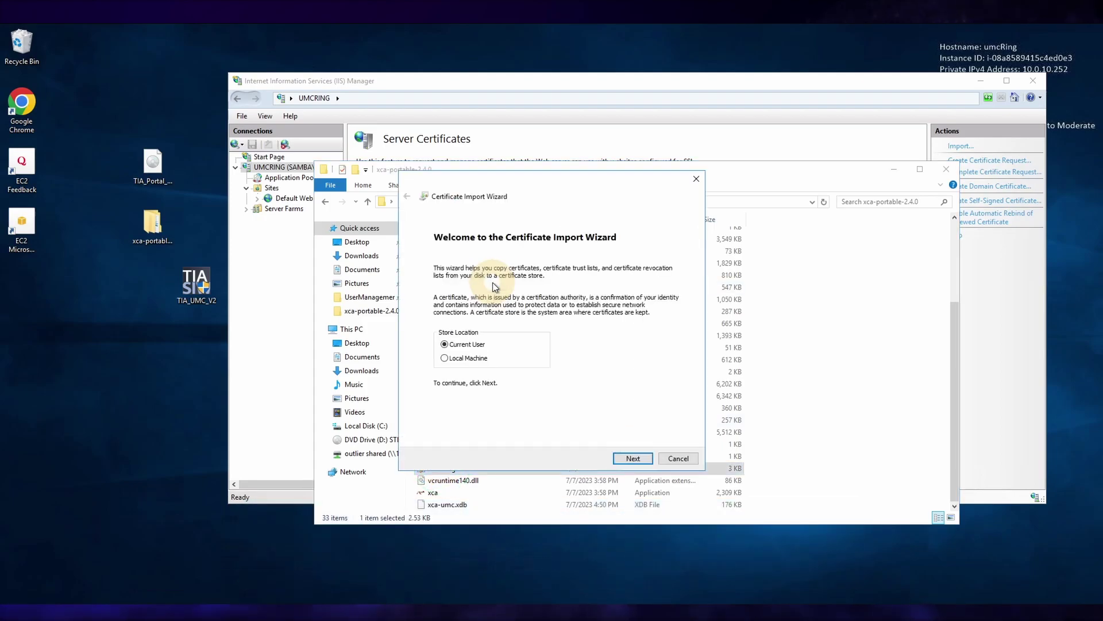
{"action": "left_click", "coordinate": [444, 357]}
{"action": "left_click", "coordinate": [620, 458]}
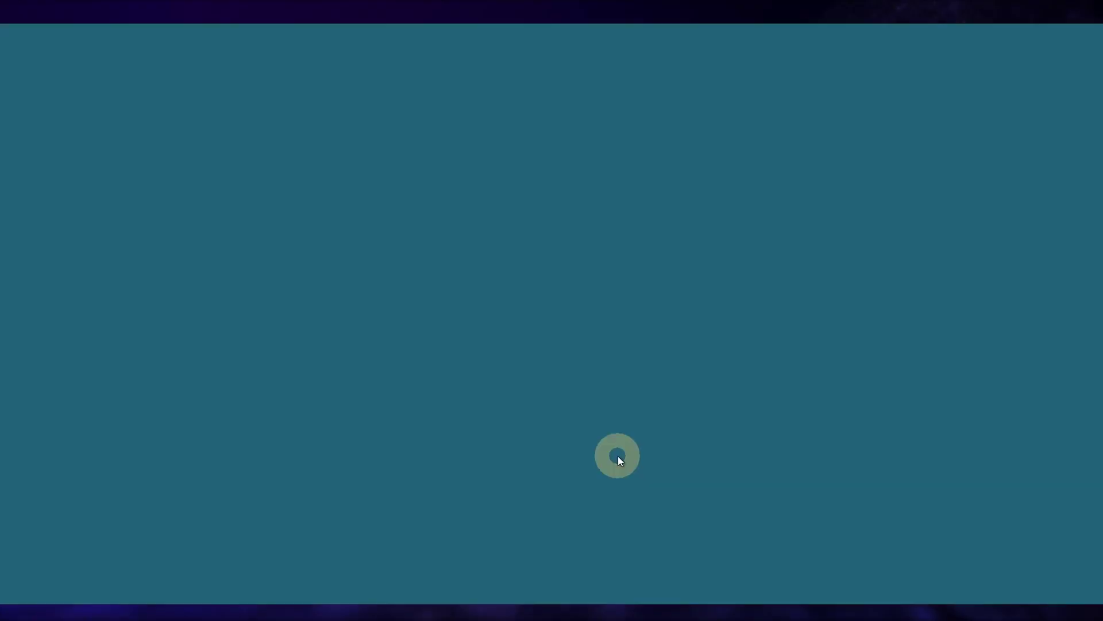
{"action": "left_click", "coordinate": [490, 402]}
{"action": "left_click", "coordinate": [632, 458]}
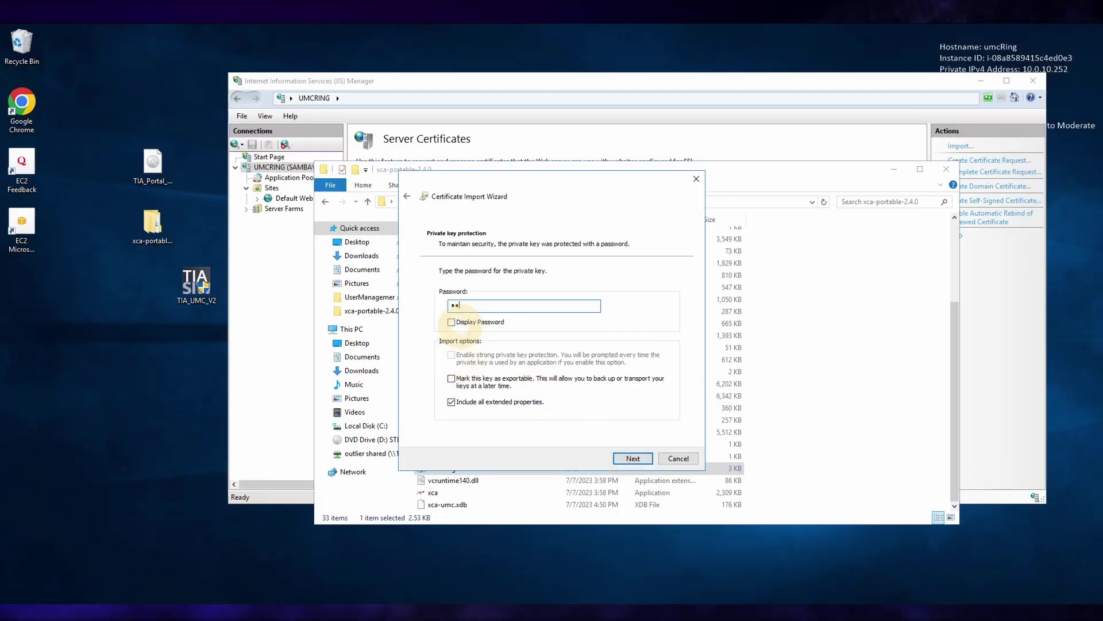
{"action": "key", "text": "Return"}
- Place the certificate in the Personal store and complete the import
{"action": "left_click", "coordinate": [453, 310]}
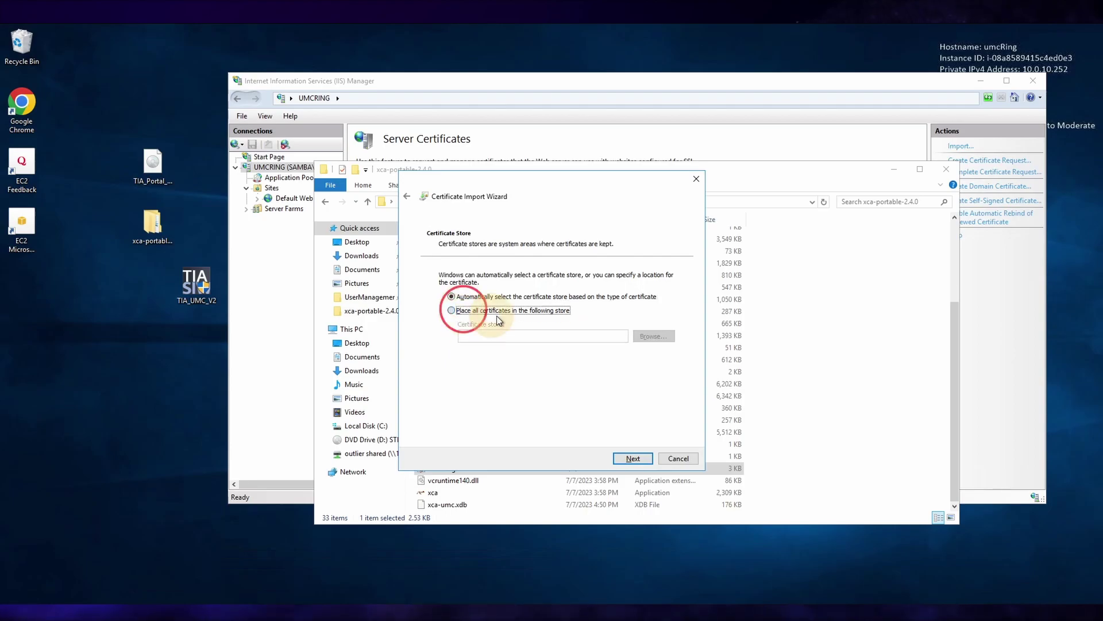
{"action": "left_click", "coordinate": [653, 335]}
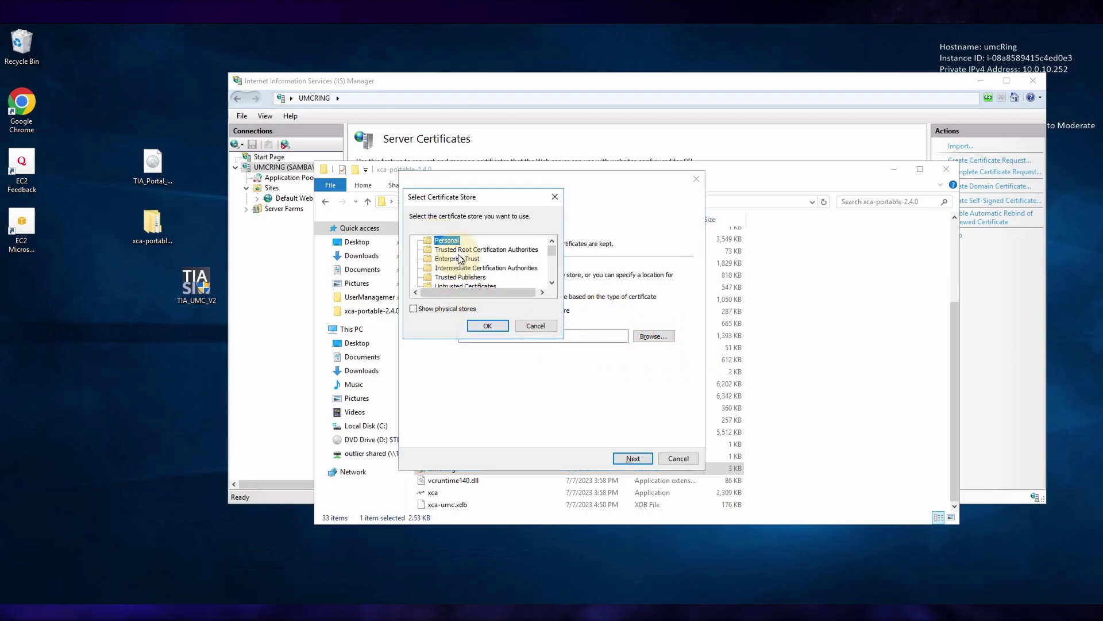
{"action": "left_click", "coordinate": [484, 326]}
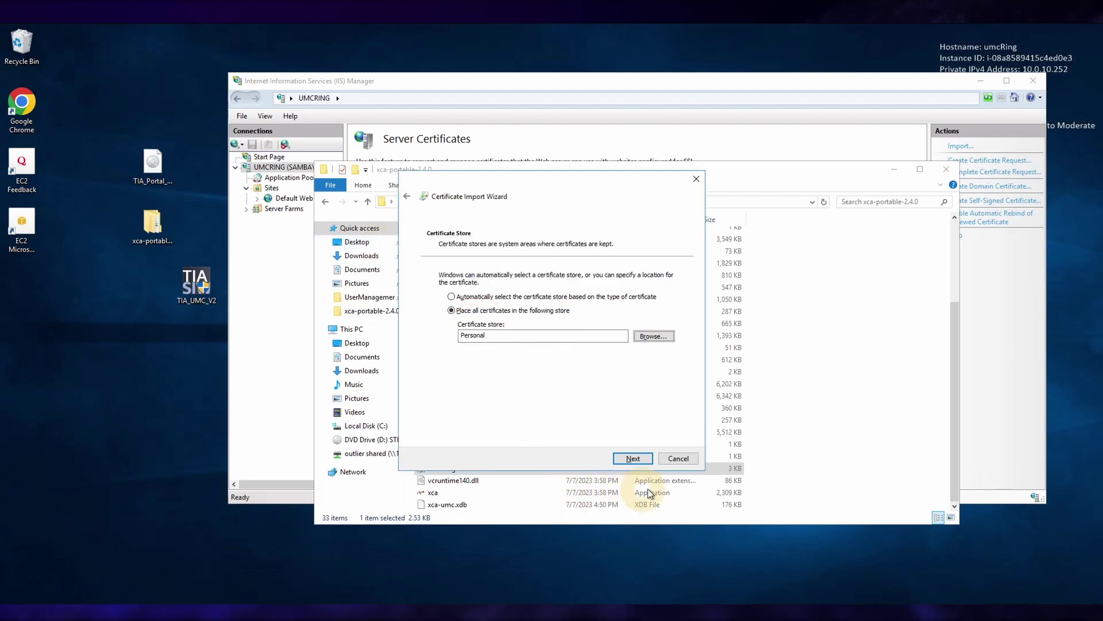
{"action": "left_click", "coordinate": [633, 458]}
{"action": "left_click", "coordinate": [633, 458]}
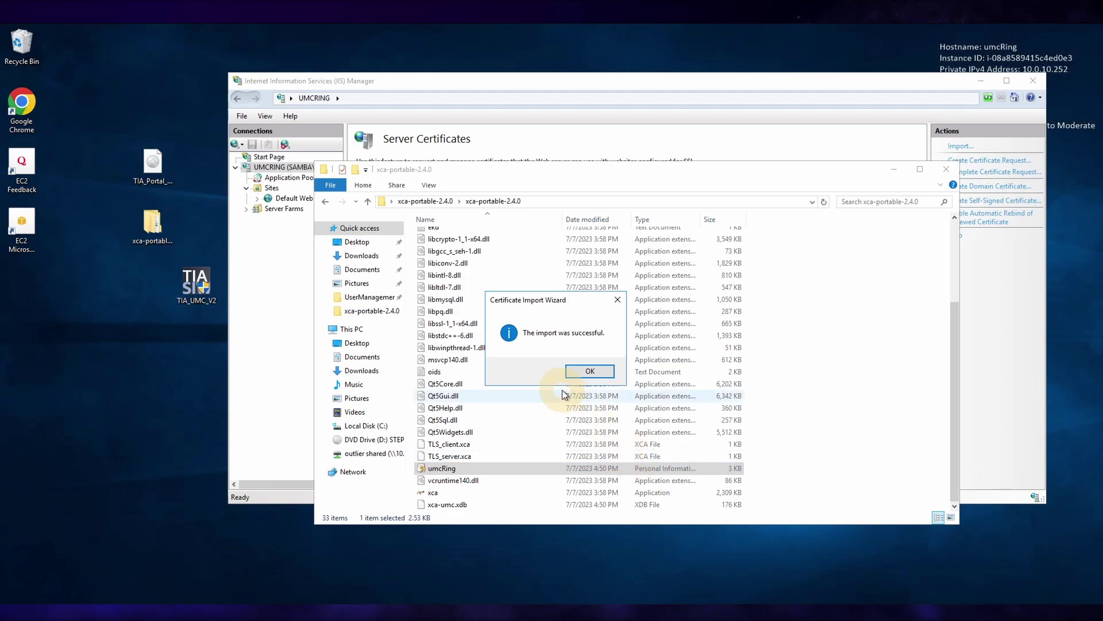
{"action": "left_click", "coordinate": [586, 371]}
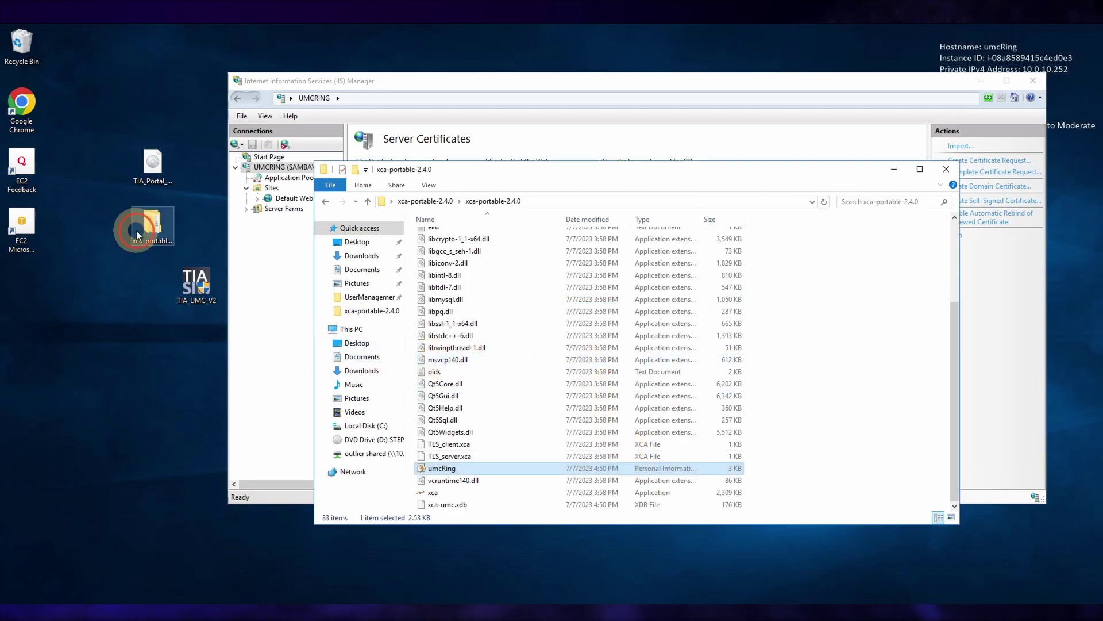
- Reopen the umcRing certificate file from the inner xca-portable-2.4.0 folder
{"action": "double_click", "coordinate": [138, 230]}
{"action": "left_click", "coordinate": [451, 254]}
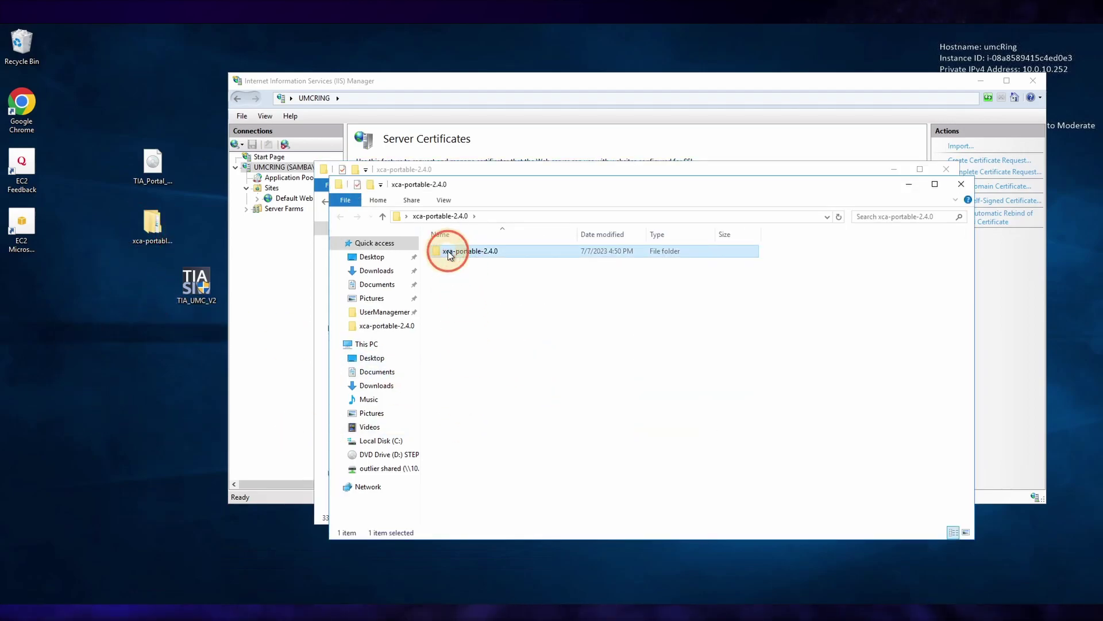
{"action": "right_click", "coordinate": [450, 254]}
{"action": "key", "text": "Escape"}
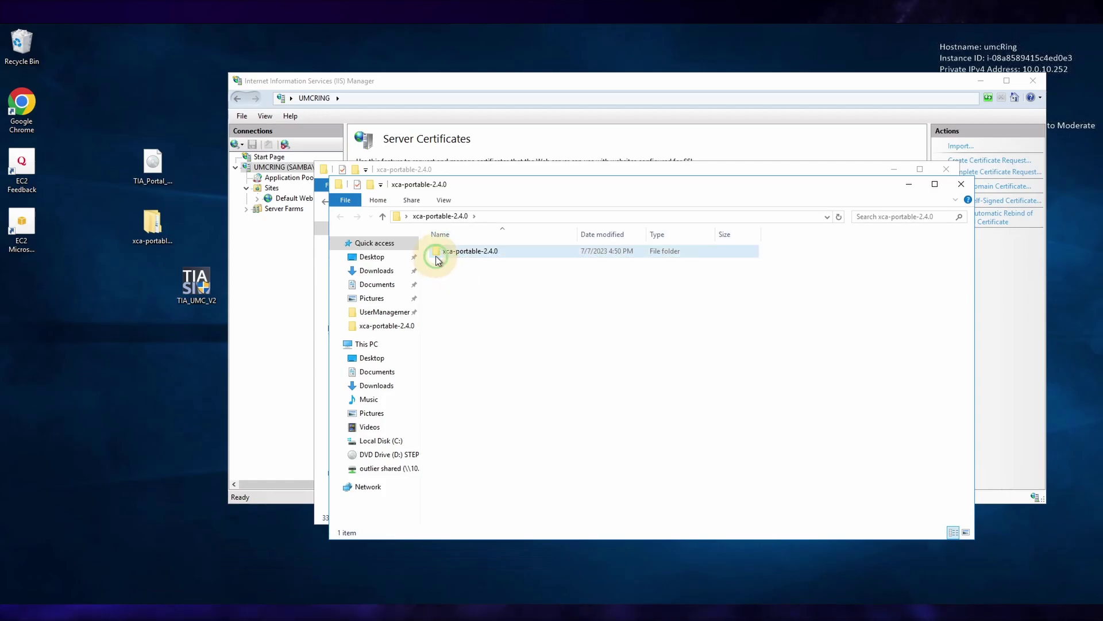
{"action": "right_click", "coordinate": [439, 258]}
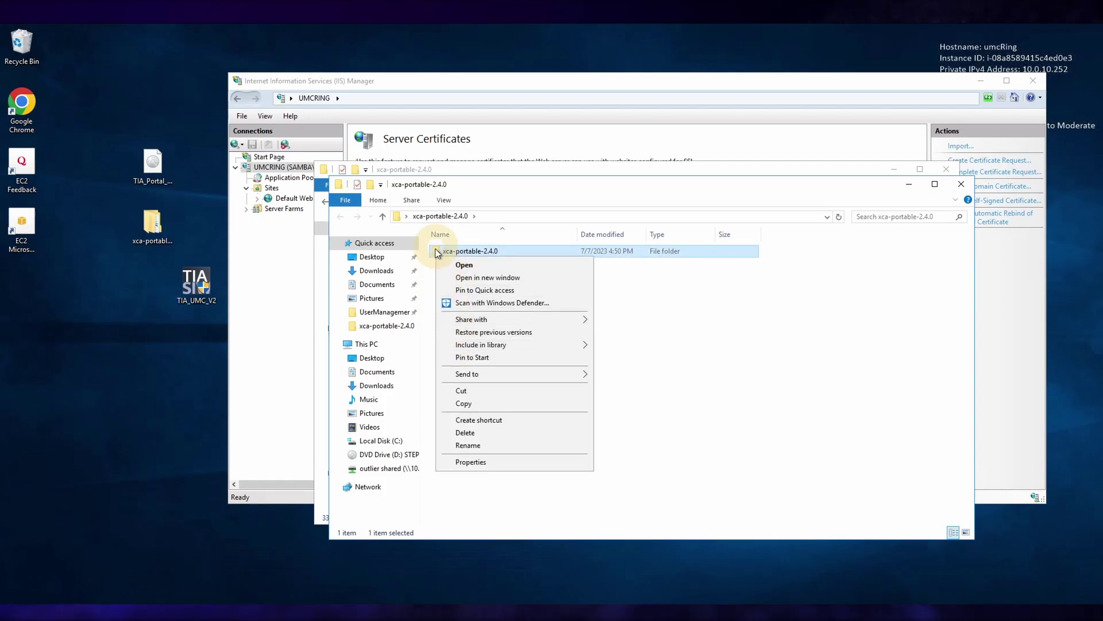
{"action": "left_click", "coordinate": [435, 254]}
{"action": "double_click", "coordinate": [435, 254]}
{"action": "scroll", "coordinate": [483, 391], "scroll_direction": "down", "scroll_amount": 4}
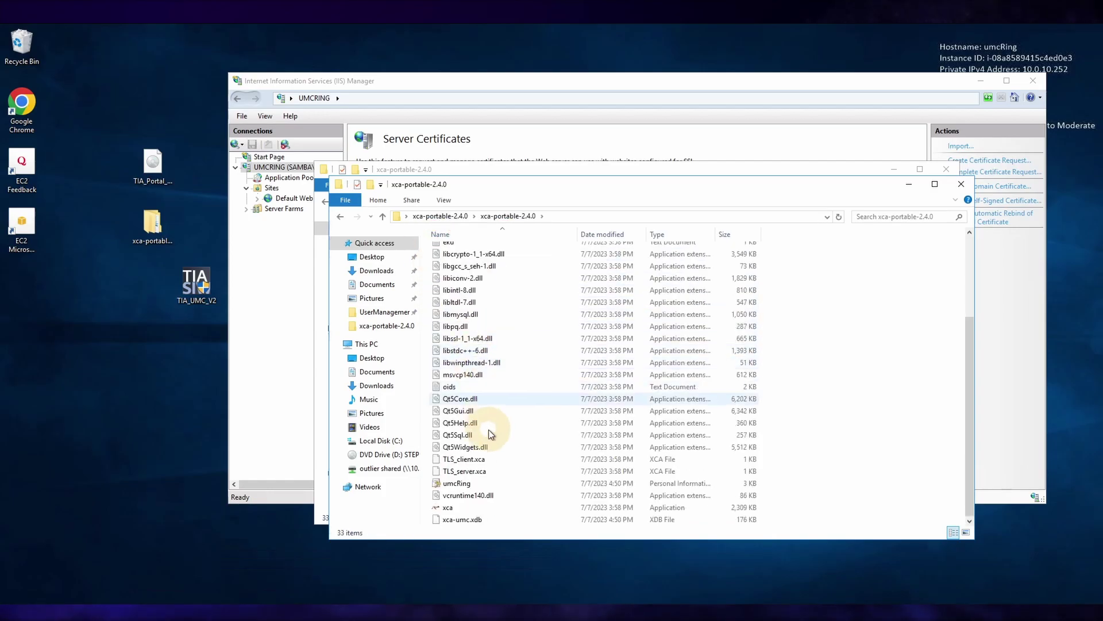
{"action": "left_click", "coordinate": [491, 487]}
{"action": "double_click", "coordinate": [491, 487]}
- Import for Local Machine, passing the file and password pages without a password
{"action": "left_click", "coordinate": [448, 361]}
{"action": "left_click", "coordinate": [632, 458]}
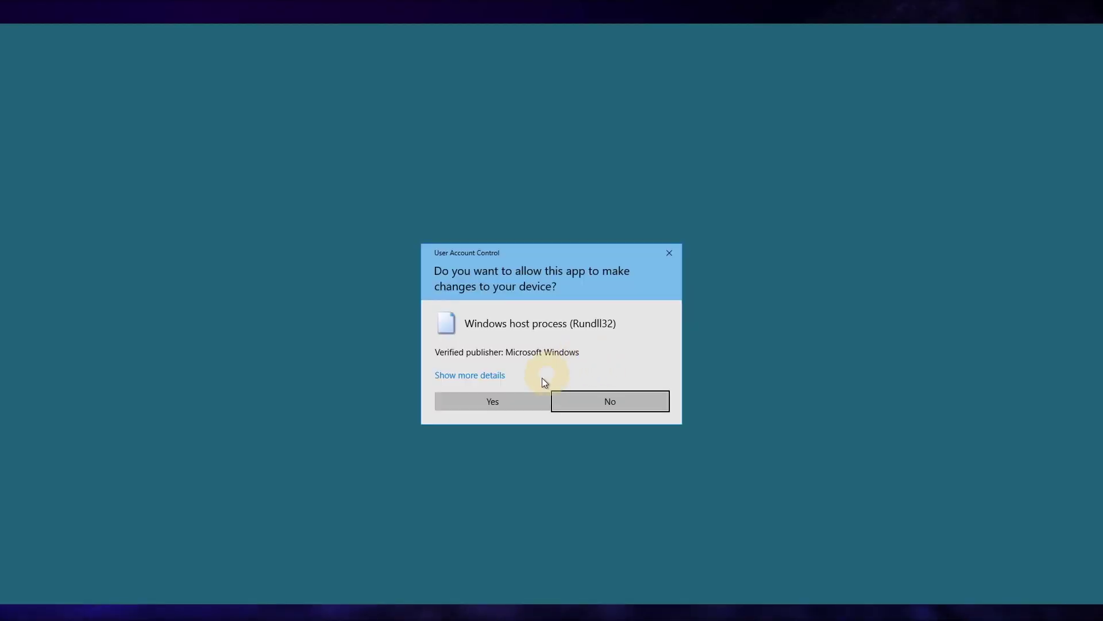
{"action": "left_click", "coordinate": [502, 402]}
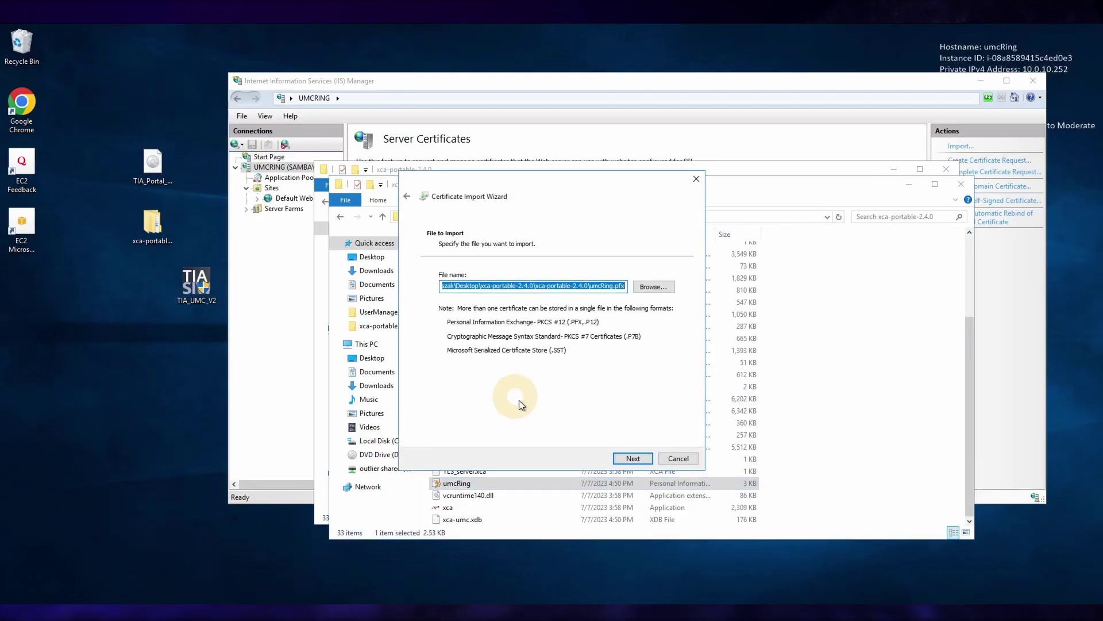
{"action": "left_click", "coordinate": [622, 460]}
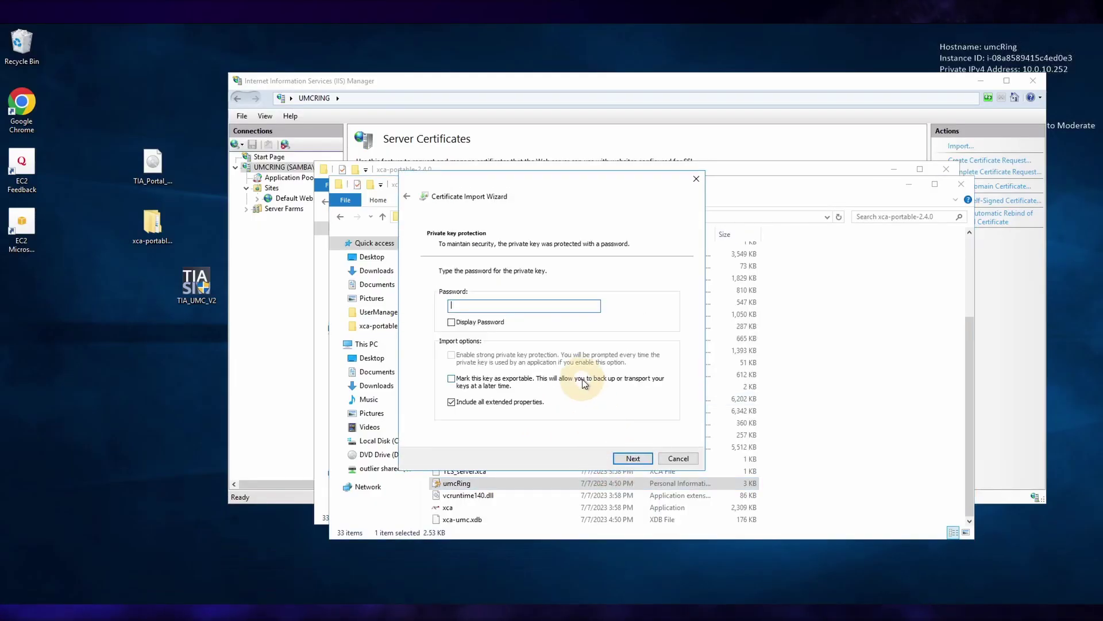
{"action": "key", "text": "Return"}
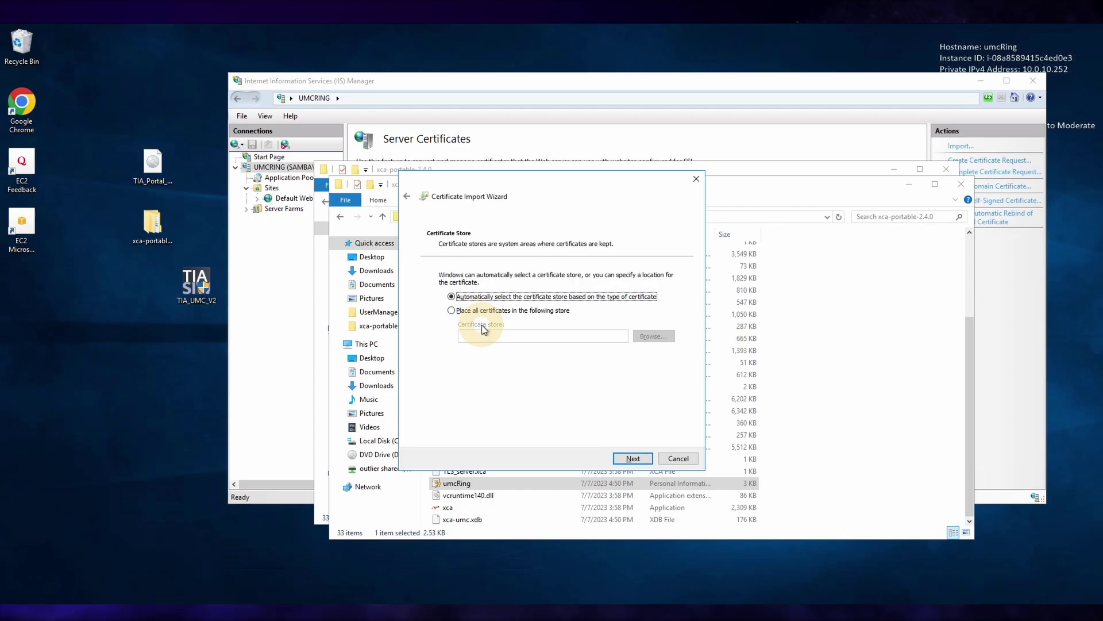
- Place the certificate in Trusted Root Certification Authorities and finish the import
{"action": "left_click", "coordinate": [501, 312]}
{"action": "left_click", "coordinate": [671, 336]}
{"action": "left_click", "coordinate": [463, 247]}
{"action": "left_click", "coordinate": [487, 320]}
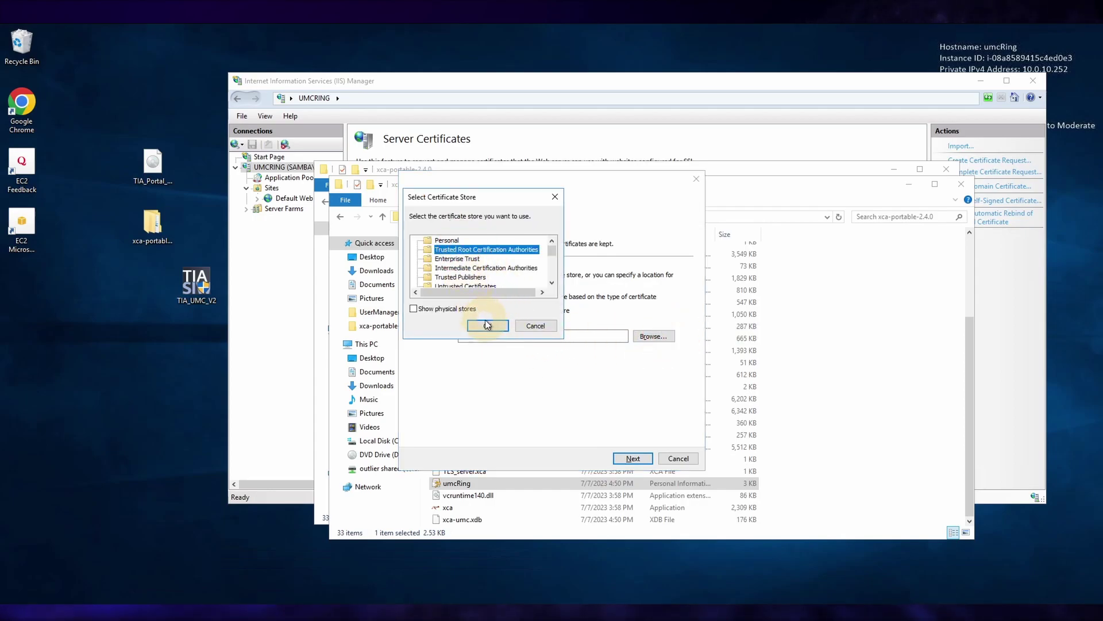
{"action": "left_click", "coordinate": [639, 458]}
{"action": "left_click", "coordinate": [643, 458]}
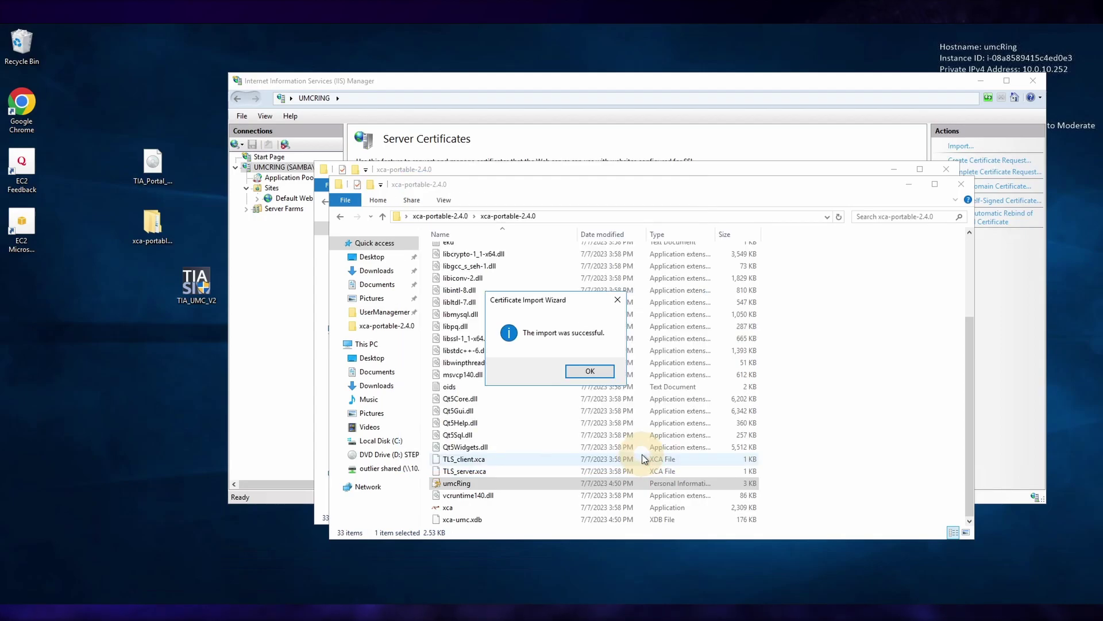
{"action": "left_click", "coordinate": [589, 372]}
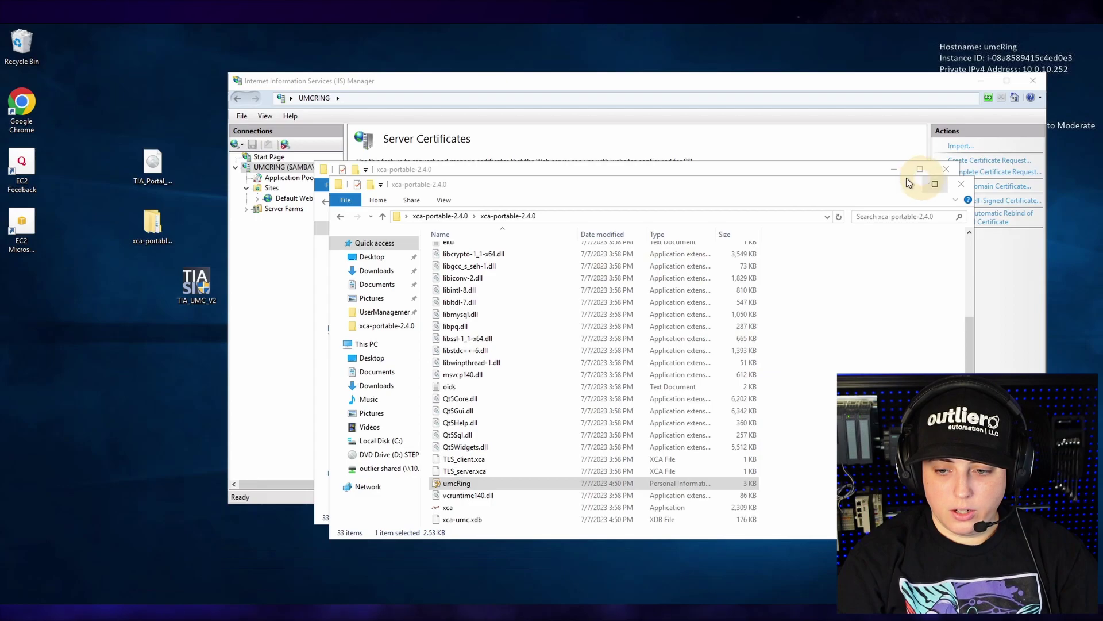
- Run dsso_prereq as administrator from the UserManagement BIN folder
{"action": "left_click", "coordinate": [385, 313]}
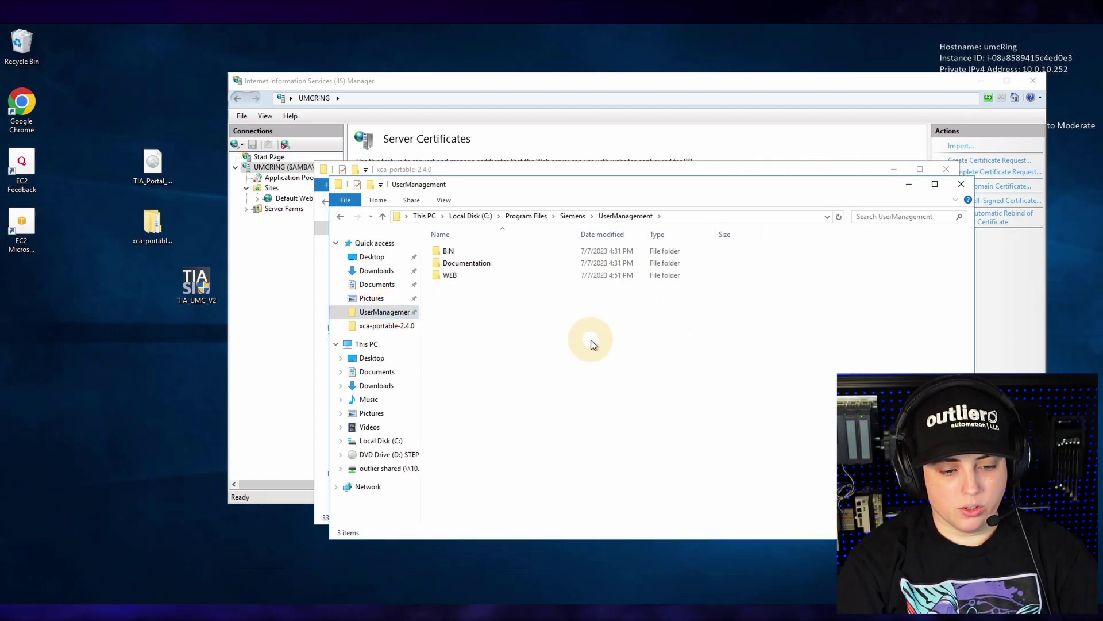
{"action": "double_click", "coordinate": [437, 252]}
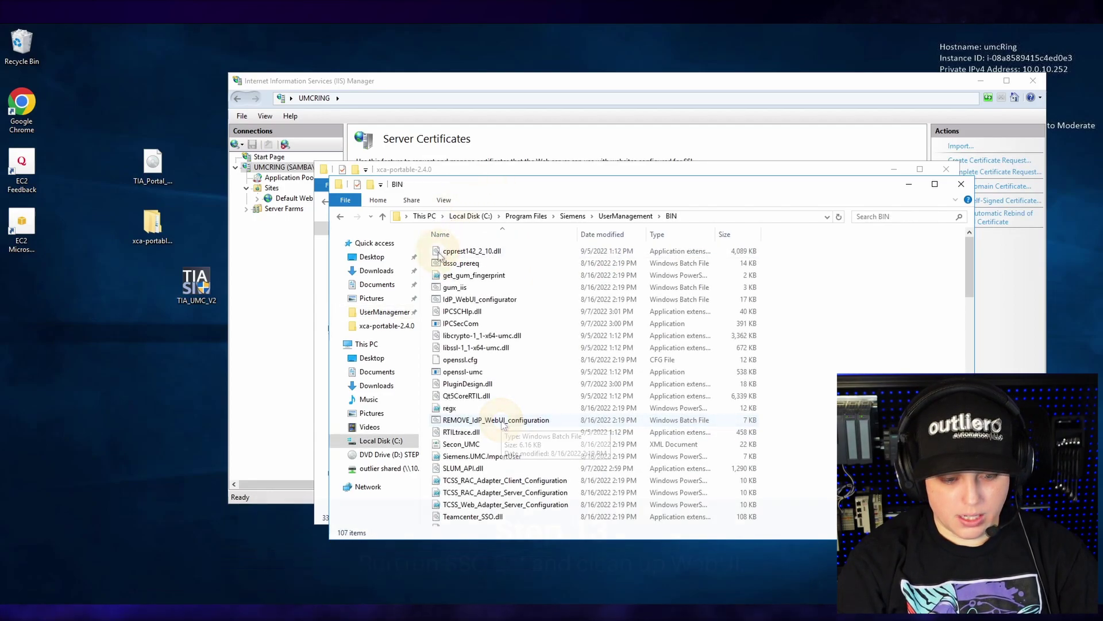
{"action": "right_click", "coordinate": [441, 264]}
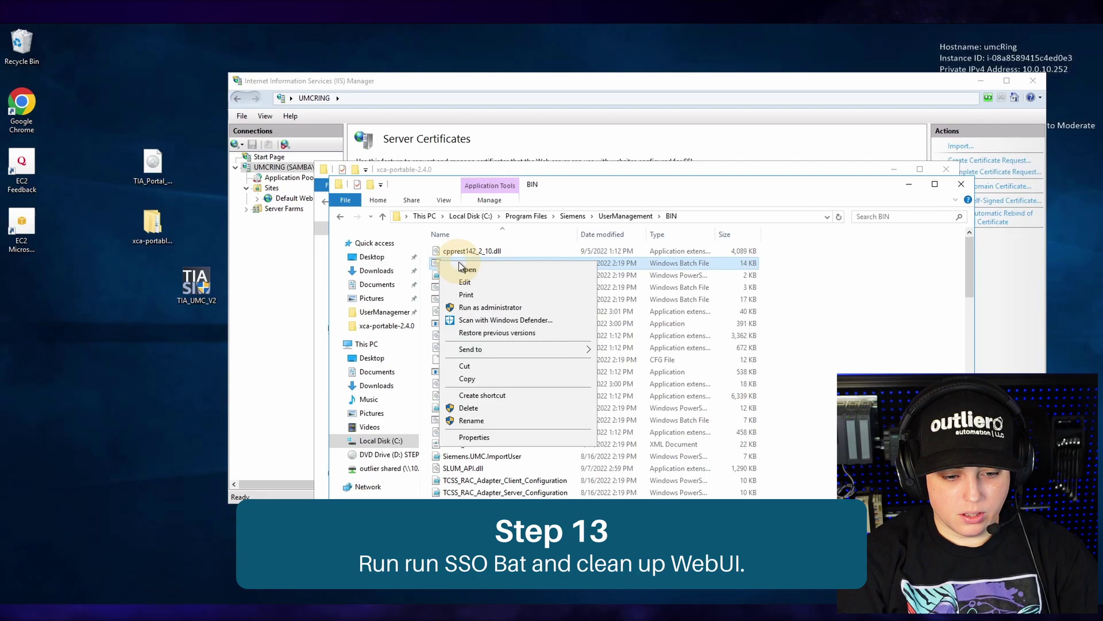
{"action": "left_click", "coordinate": [460, 305]}
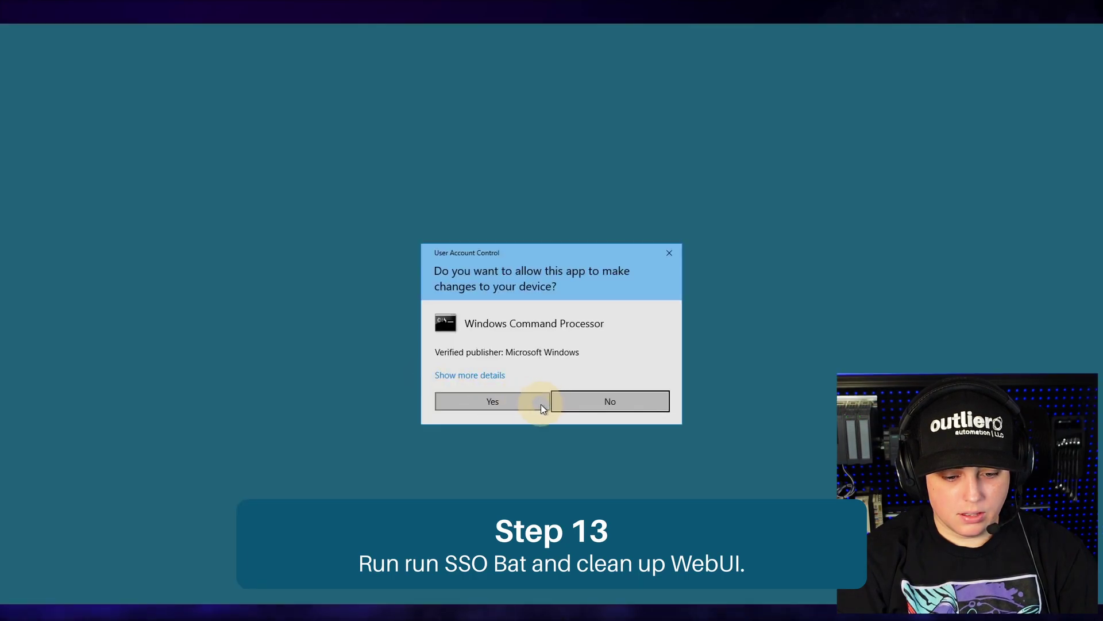
{"action": "left_click", "coordinate": [540, 404]}
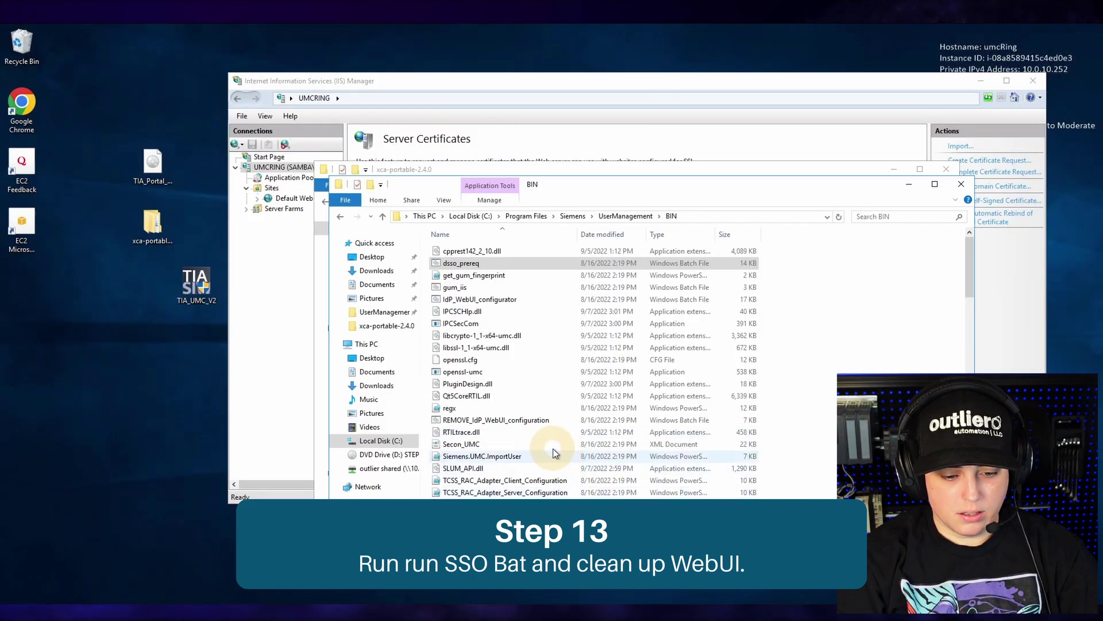
- Run REMOVE_IdP_WebUI_configuration, then IdP_WebUI_configurator, both as administrator
{"action": "left_click", "coordinate": [511, 424]}
{"action": "right_click", "coordinate": [511, 427]}
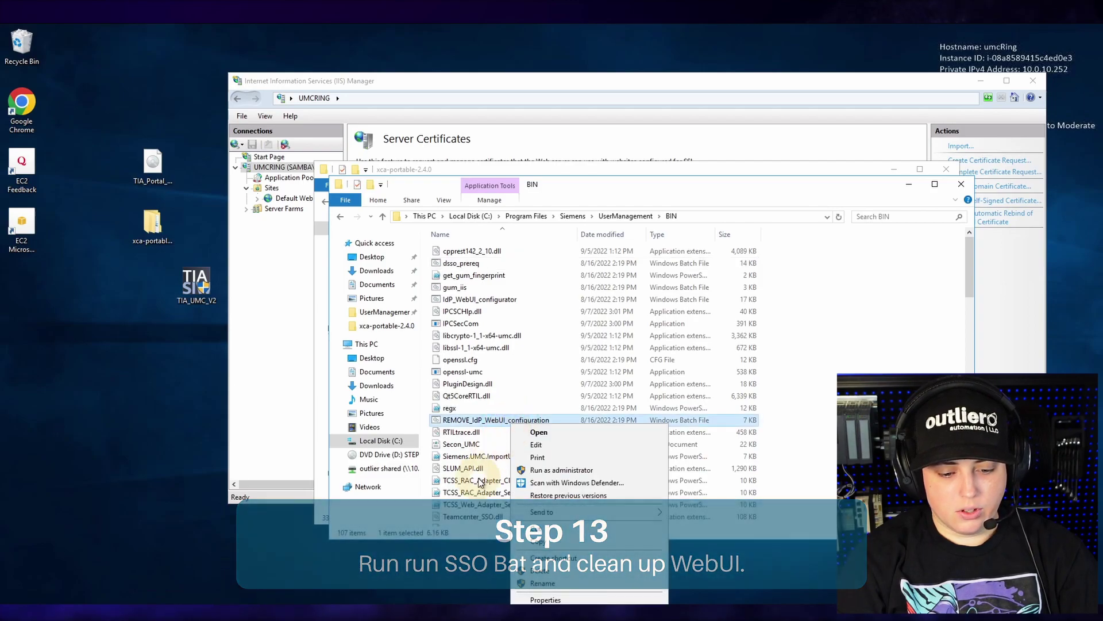
{"action": "left_click", "coordinate": [524, 471]}
{"action": "left_click", "coordinate": [499, 401]}
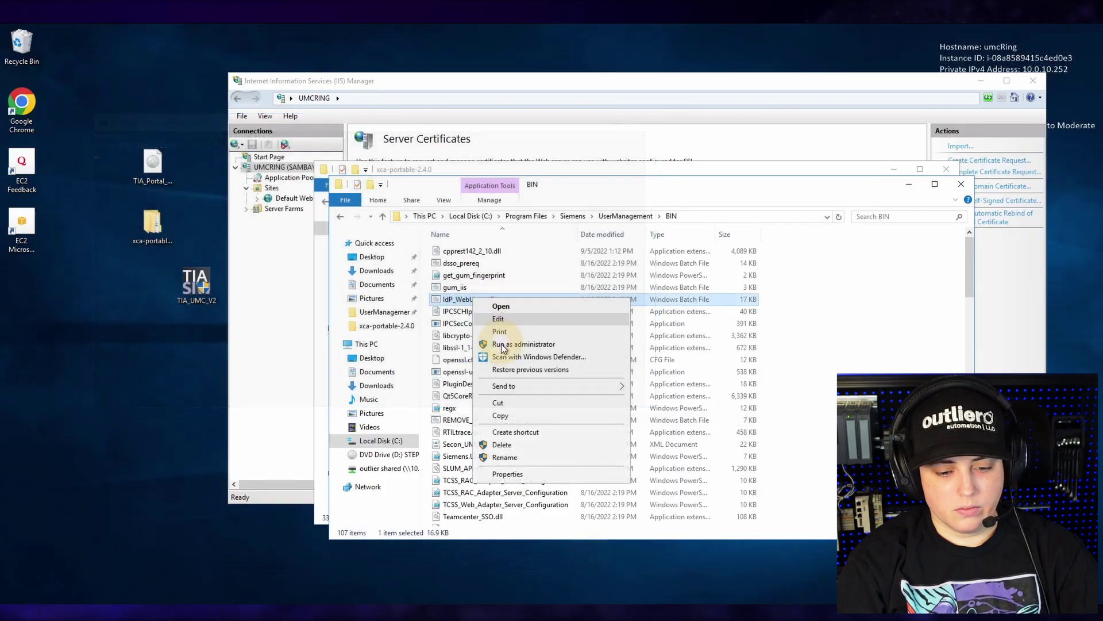
{"action": "left_click", "coordinate": [525, 344]}
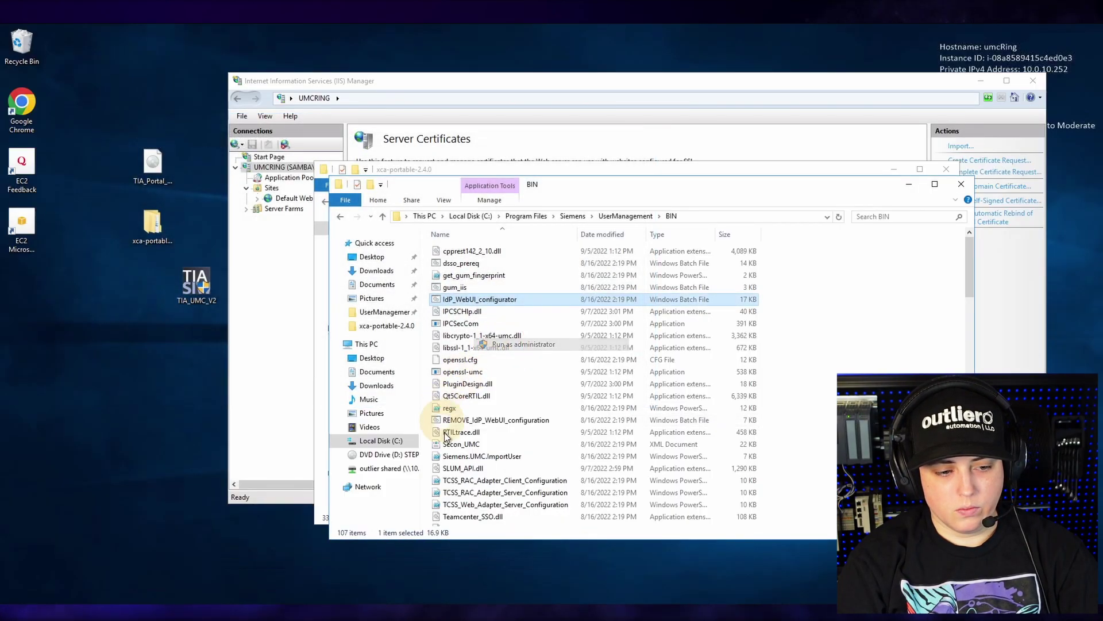
{"action": "left_click", "coordinate": [543, 402]}
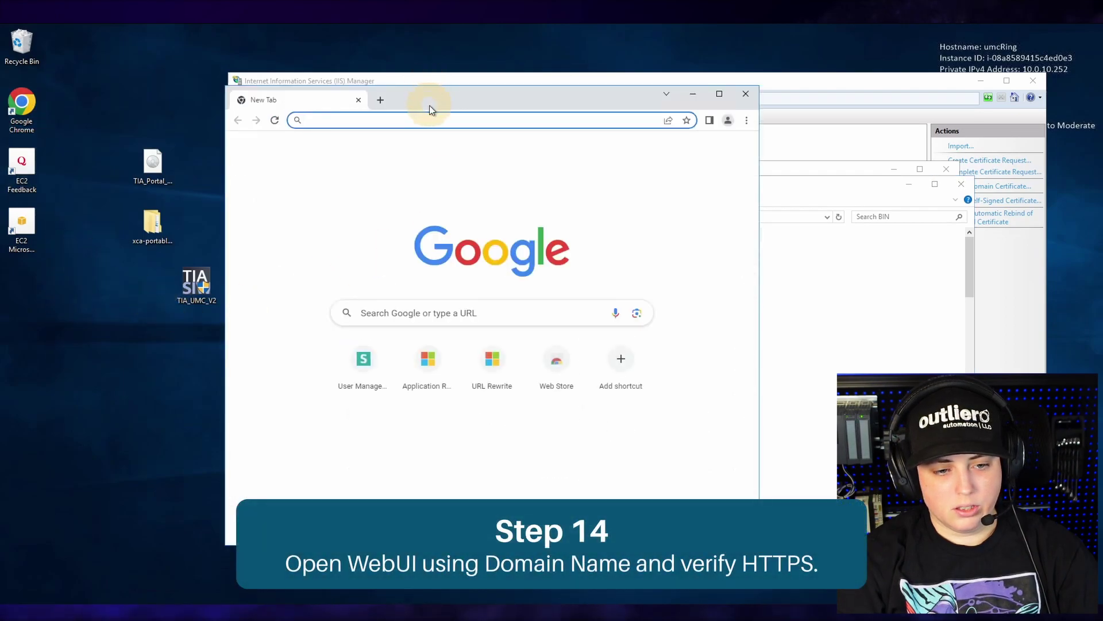
- Load the UMC site's HTTPS domain address in Chrome
{"action": "left_click", "coordinate": [430, 117]}
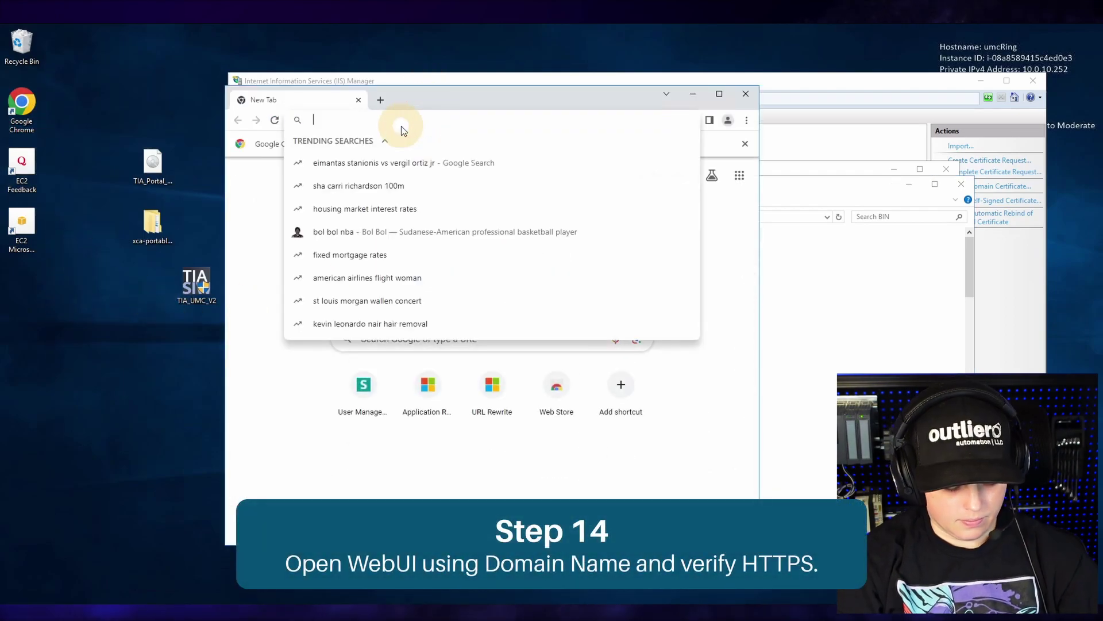
{"action": "type", "text": "http"}
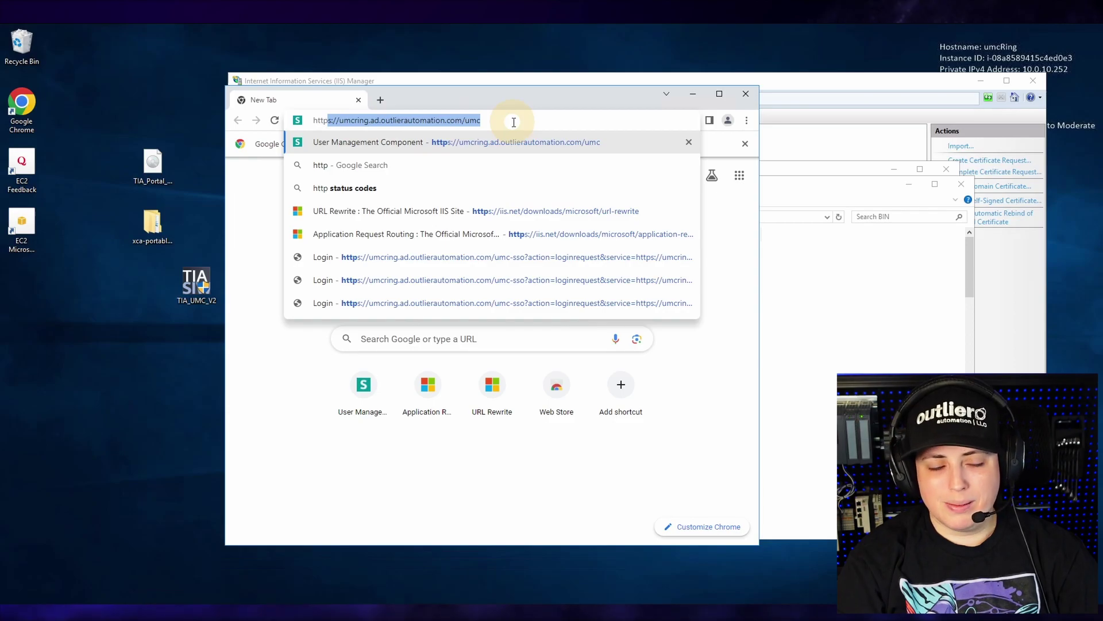
{"action": "key", "text": "Return"}
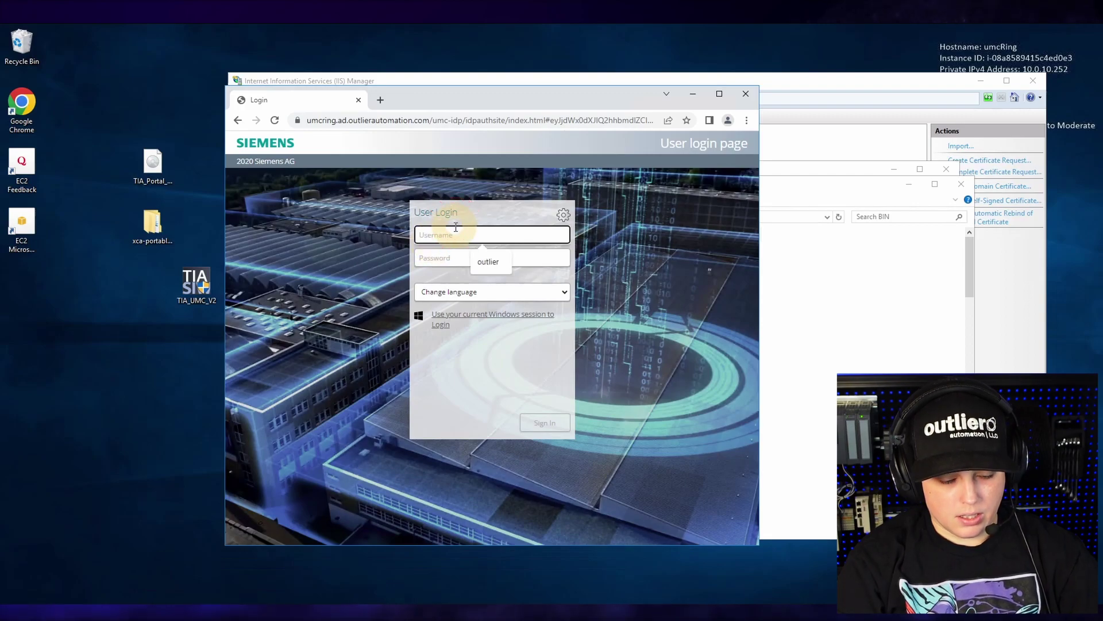
- Log in with the administrator credentials and dismiss Chrome's password warning and save prompts
{"action": "type", "text": "outlier"}
{"action": "key", "text": "Tab"}
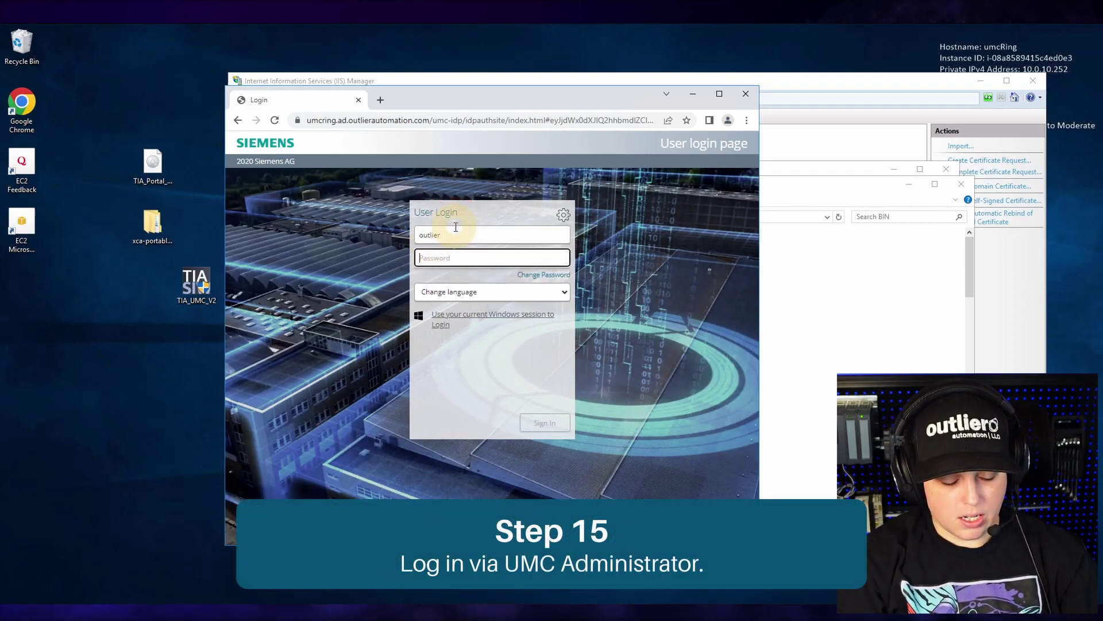
{"action": "key", "text": "Return"}
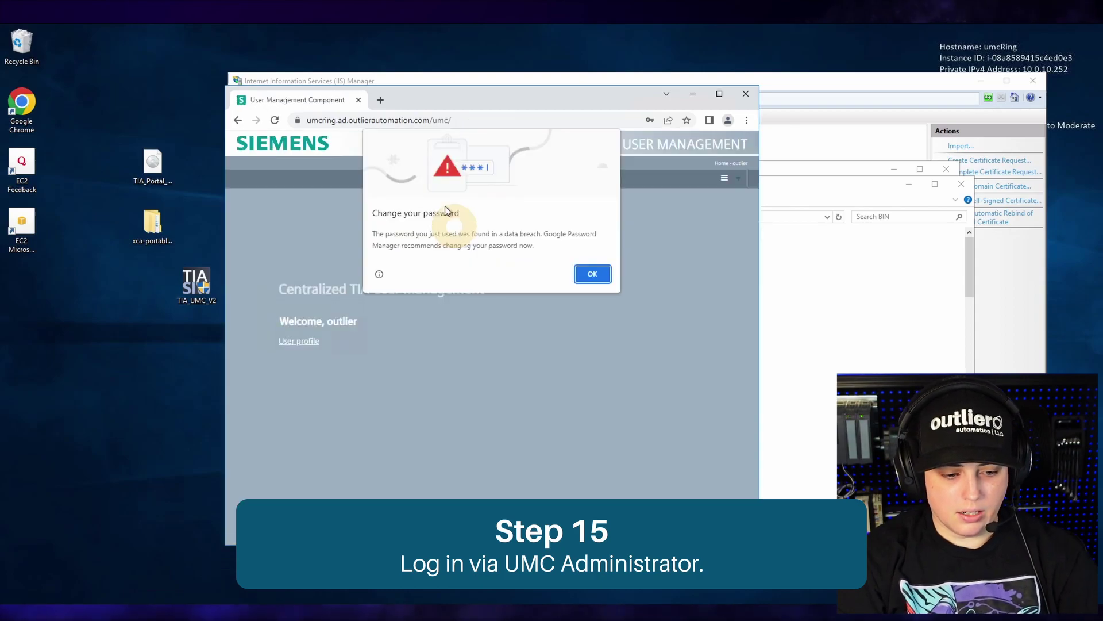
{"action": "left_click", "coordinate": [595, 274]}
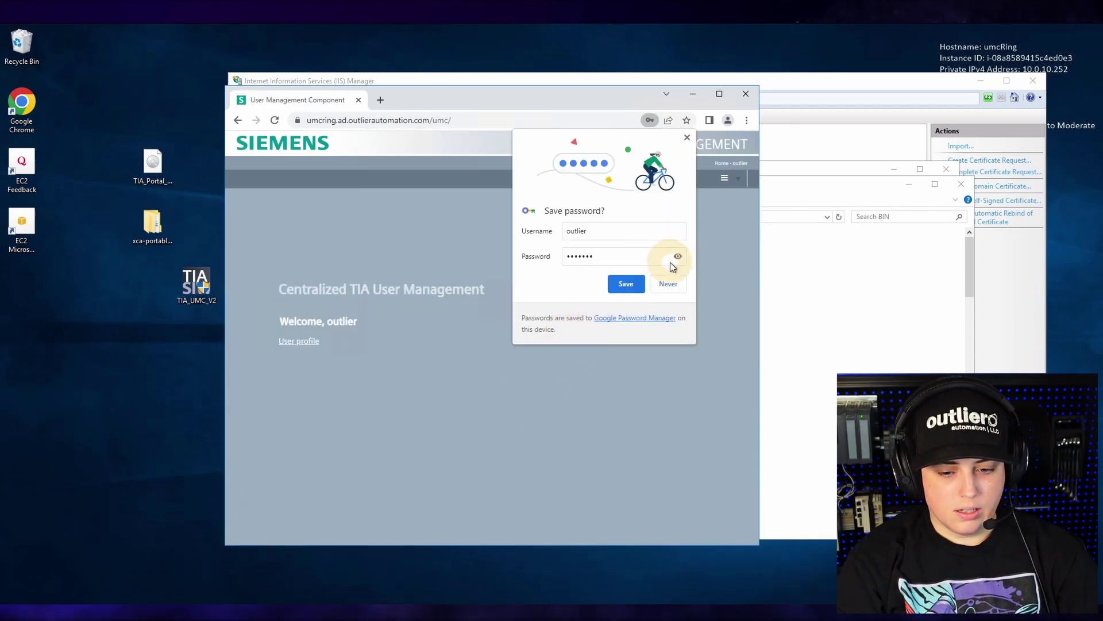
{"action": "left_click", "coordinate": [663, 282]}
{"action": "left_click", "coordinate": [1072, 115]}
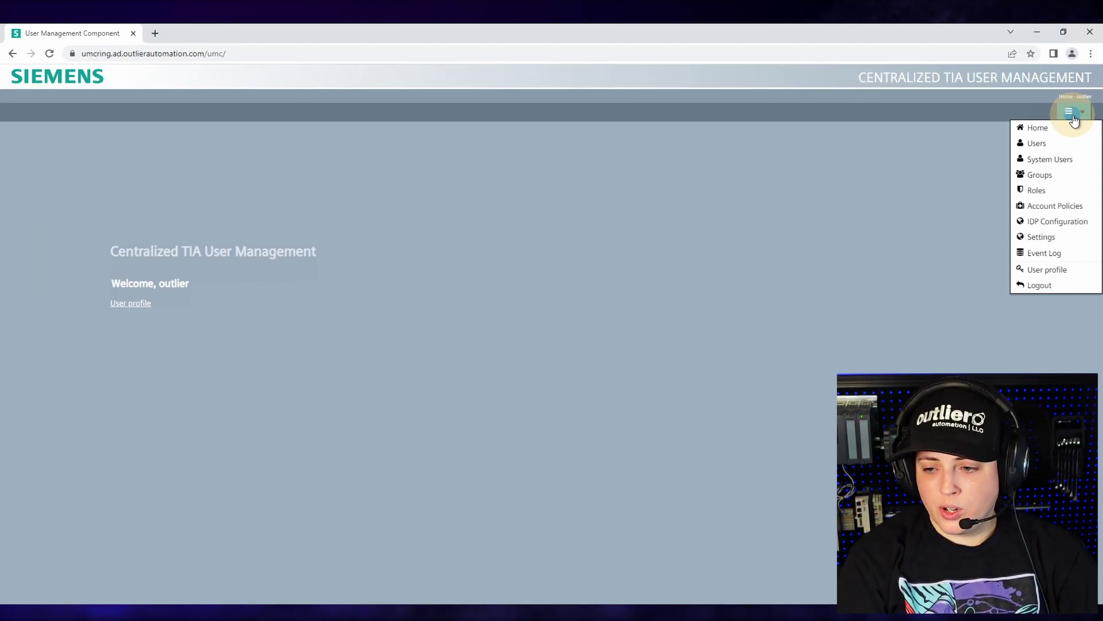
- Visit the Groups and Account Policies pages, then open the Event Log showing four records
{"action": "left_click", "coordinate": [1054, 173]}
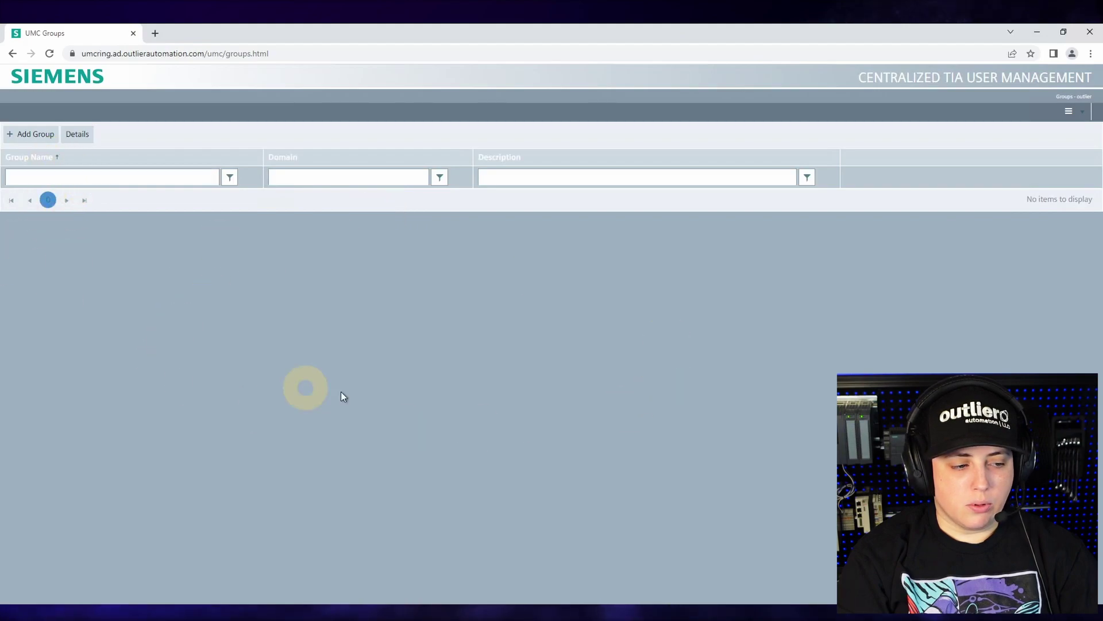
{"action": "left_click", "coordinate": [1073, 118]}
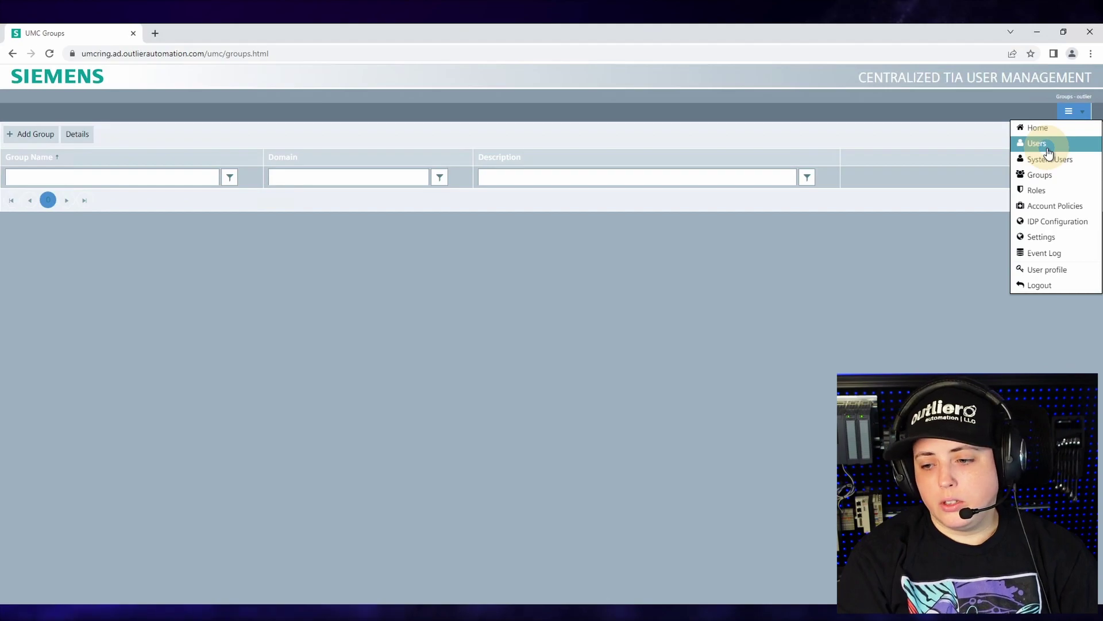
{"action": "left_click", "coordinate": [1066, 180]}
{"action": "left_click", "coordinate": [1069, 112]}
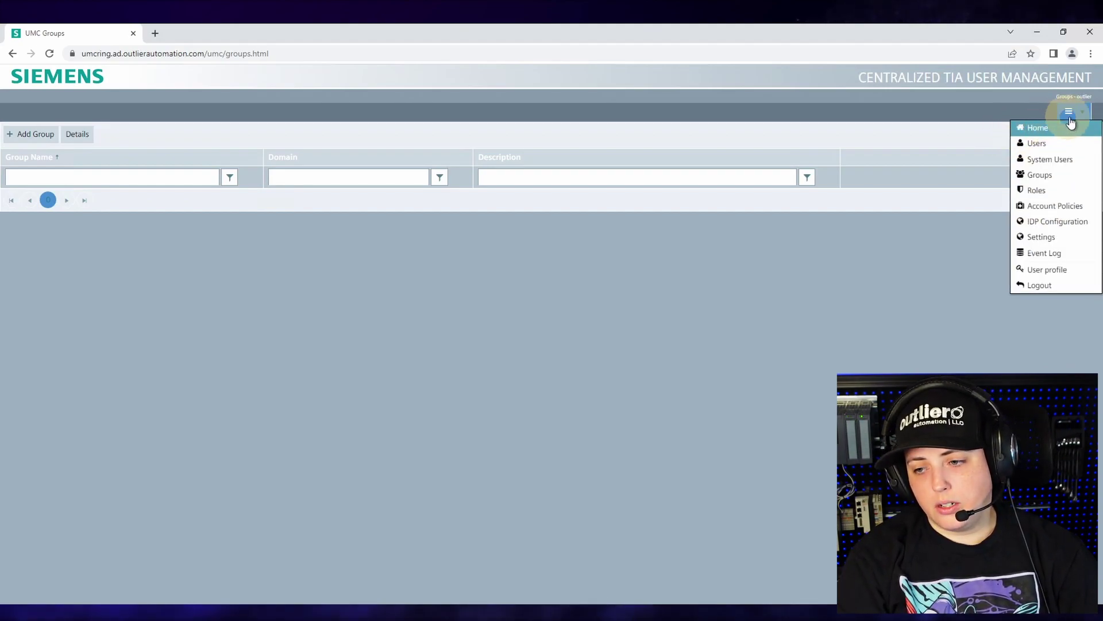
{"action": "left_click", "coordinate": [1055, 206]}
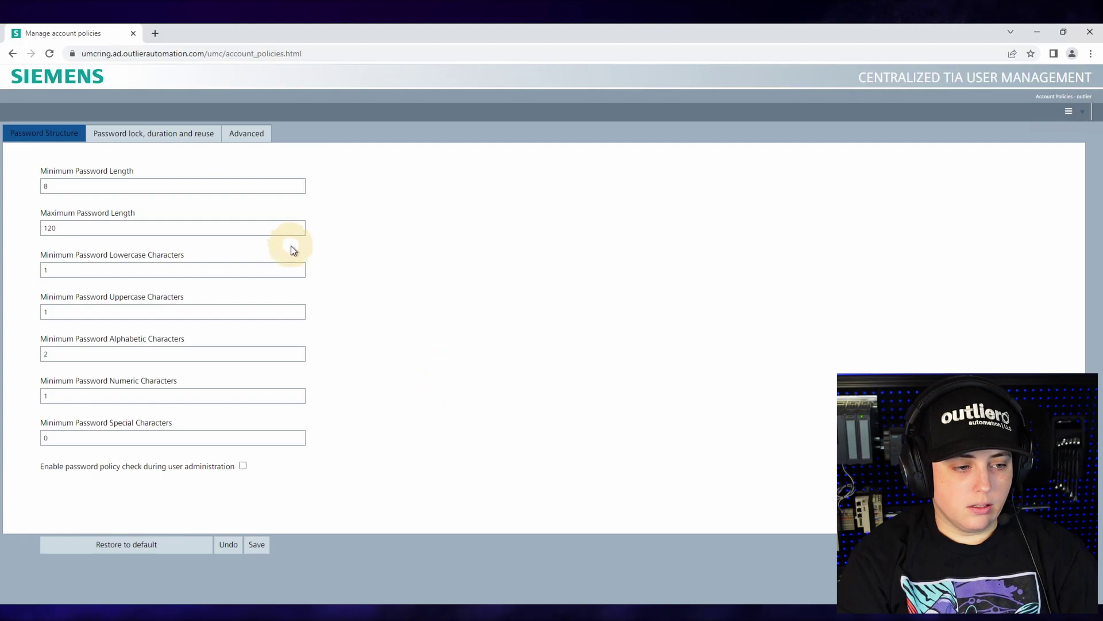
{"action": "left_click", "coordinate": [1070, 111]}
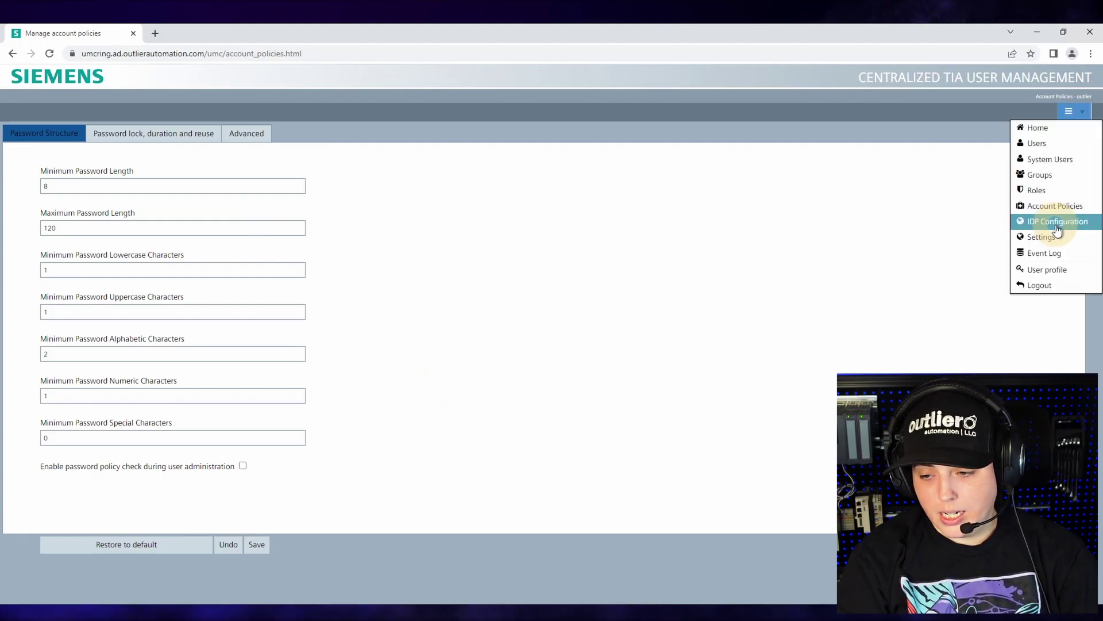
{"action": "left_click", "coordinate": [1029, 255]}
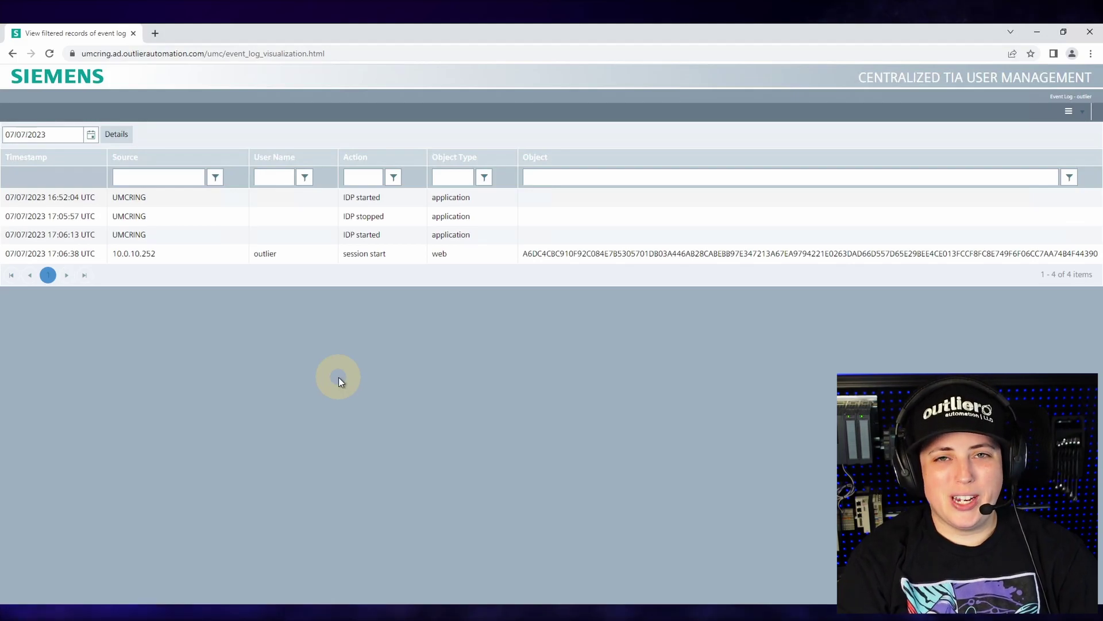
{"action": "left_click", "coordinate": [1080, 113]}
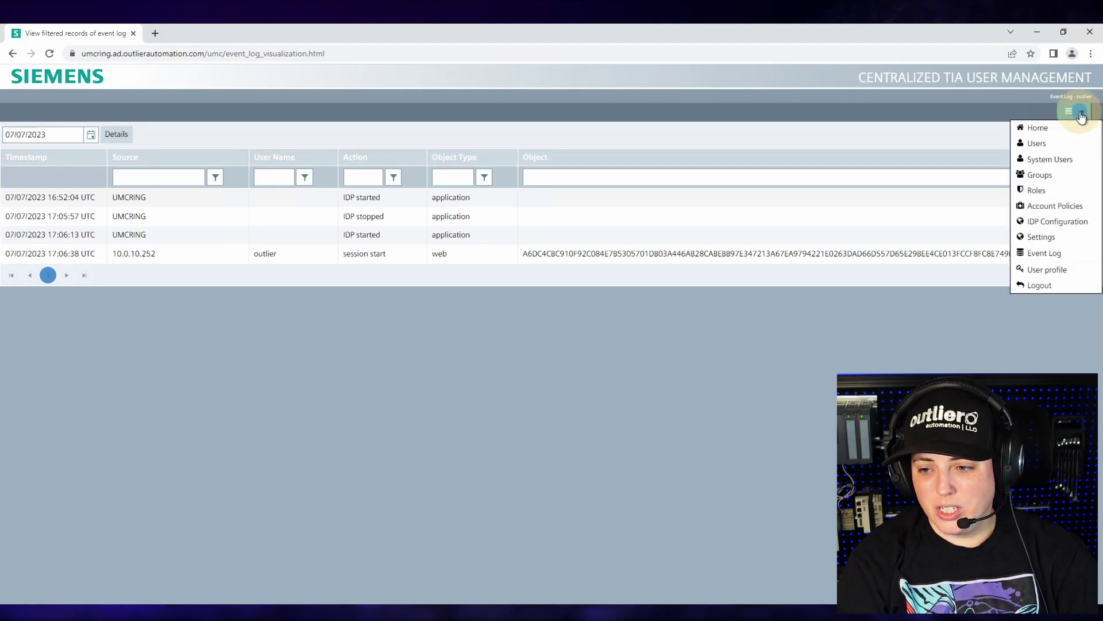